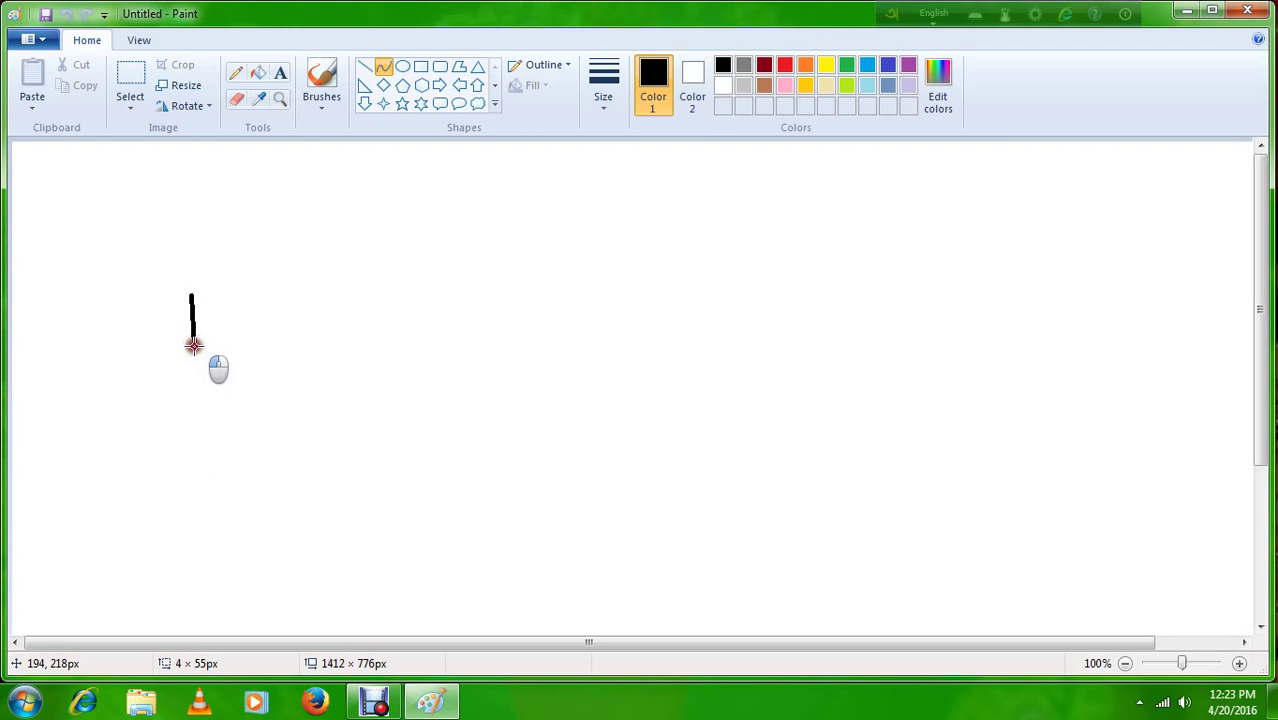
Draw the aircraft's outer nose outline as a black curve bulging far to the left between its upper and lower ends.
{"action": "left_click_drag", "start_coordinate": [194, 345], "coordinate": [191, 392]}
{"action": "left_click_drag", "start_coordinate": [170, 319], "coordinate": [4, 348]}
{"action": "left_click", "coordinate": [200, 231]}
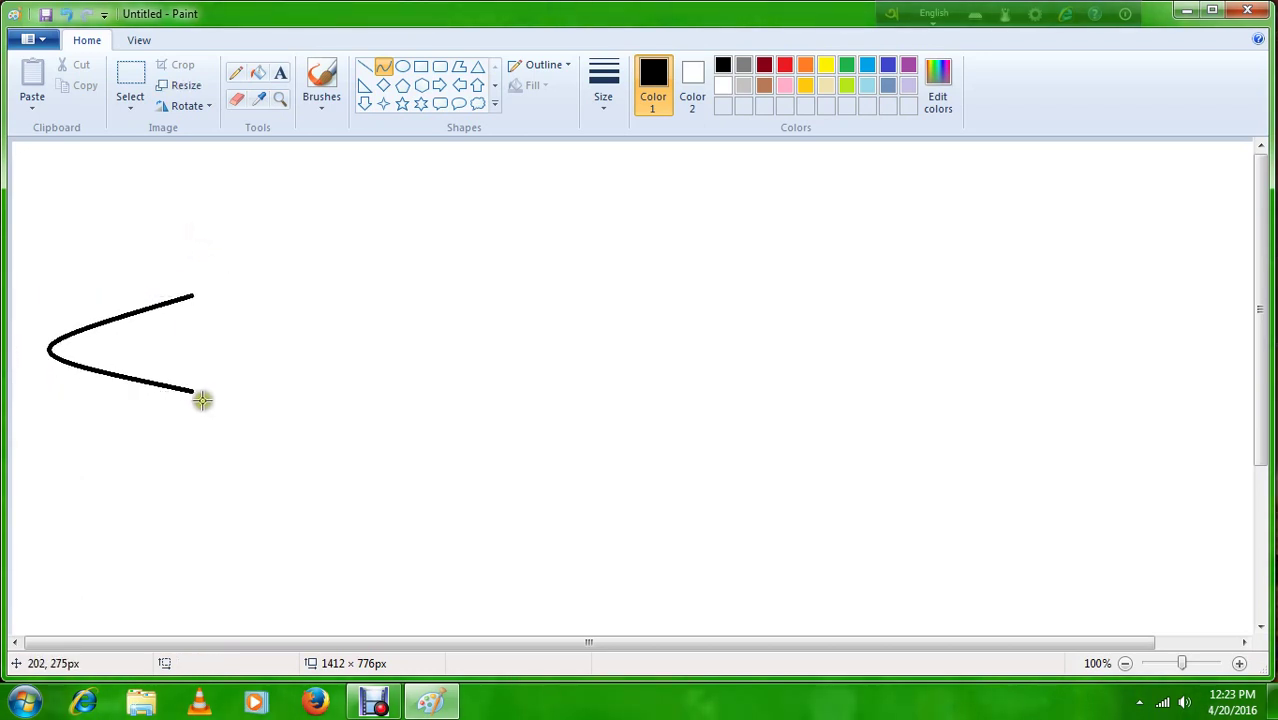
Draw two more curves nested inside the nose outline, sharing its end points, to form the cockpit window band.
{"action": "left_click_drag", "start_coordinate": [188, 392], "coordinate": [111, 344]}
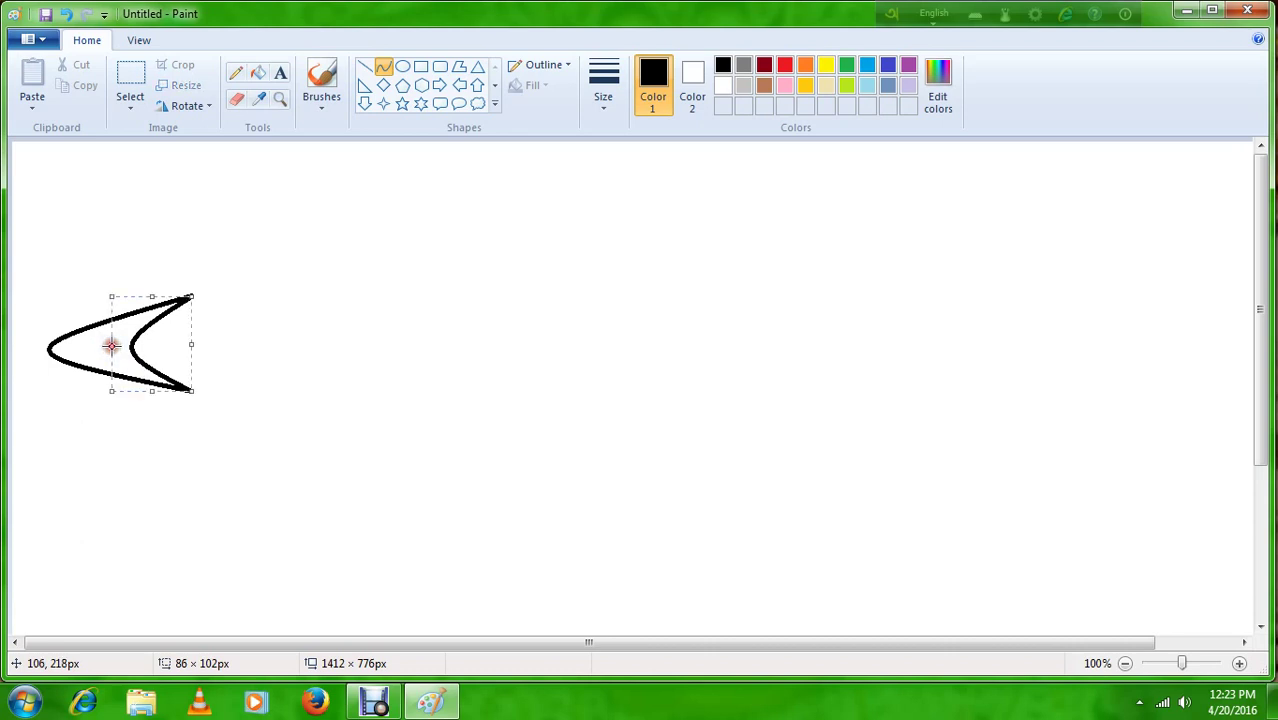
{"action": "left_click", "coordinate": [195, 187]}
{"action": "left_click_drag", "start_coordinate": [191, 296], "coordinate": [197, 390]}
{"action": "left_click_drag", "start_coordinate": [187, 343], "coordinate": [66, 346]}
{"action": "left_click", "coordinate": [128, 205]}
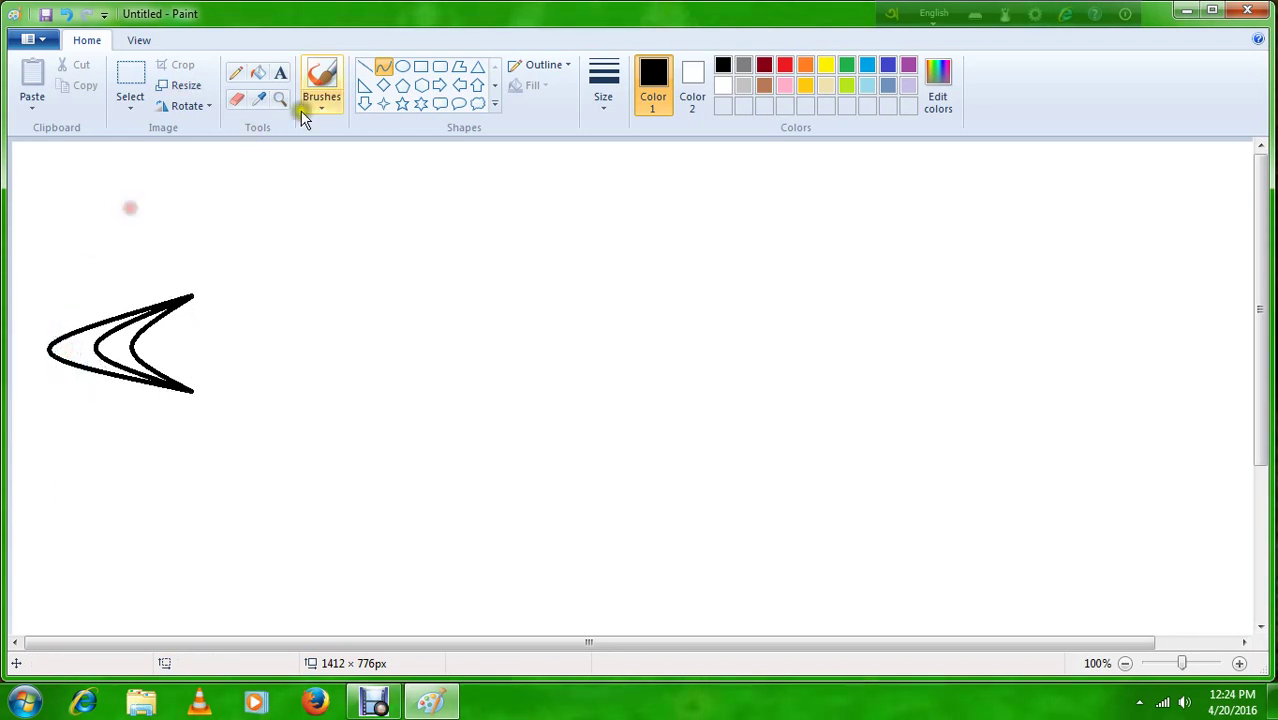
Draw a horizontal line about 42 px long joining the tips of the two inner nose curves.
{"action": "left_click", "coordinate": [368, 70]}
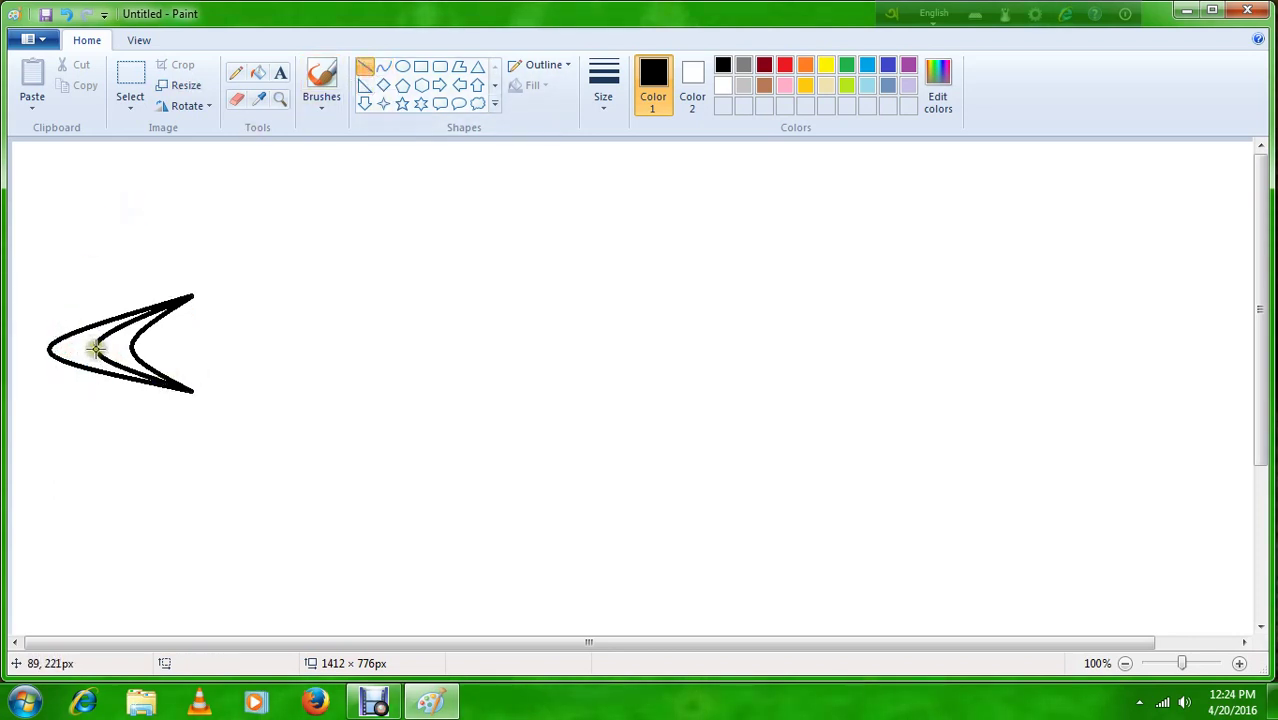
{"action": "left_click_drag", "start_coordinate": [95, 347], "coordinate": [132, 347]}
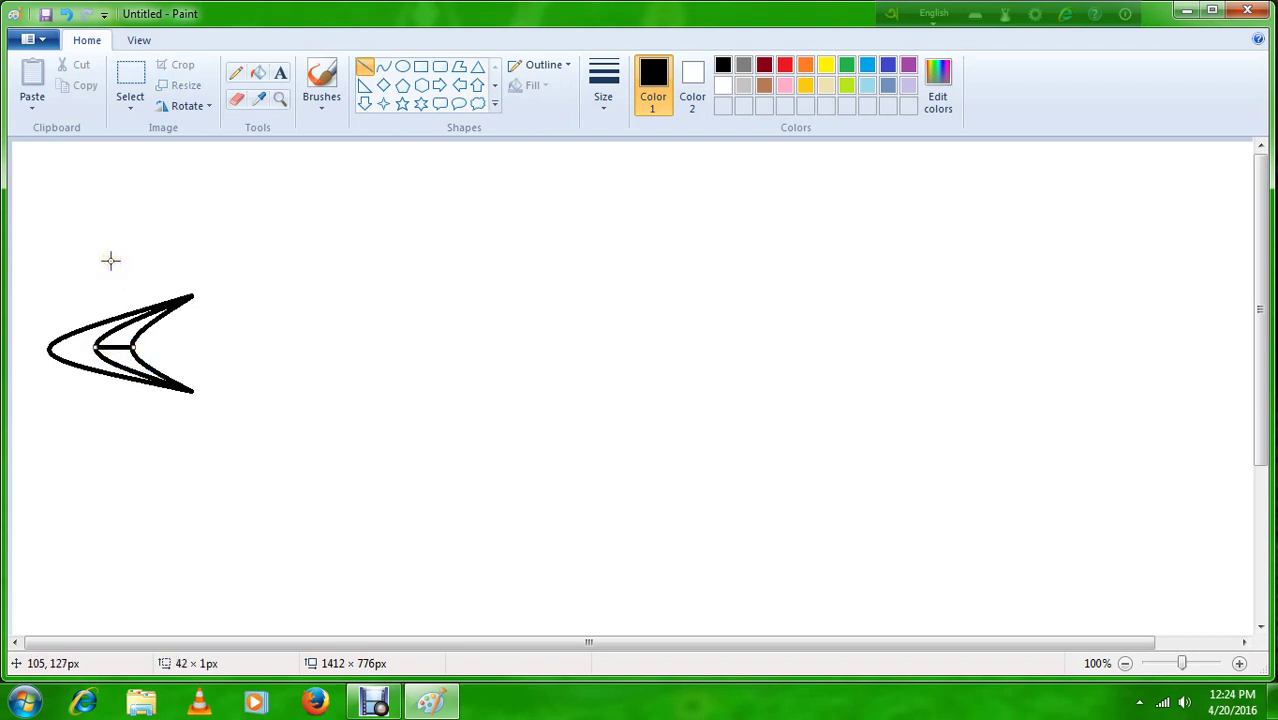
{"action": "left_click", "coordinate": [110, 257]}
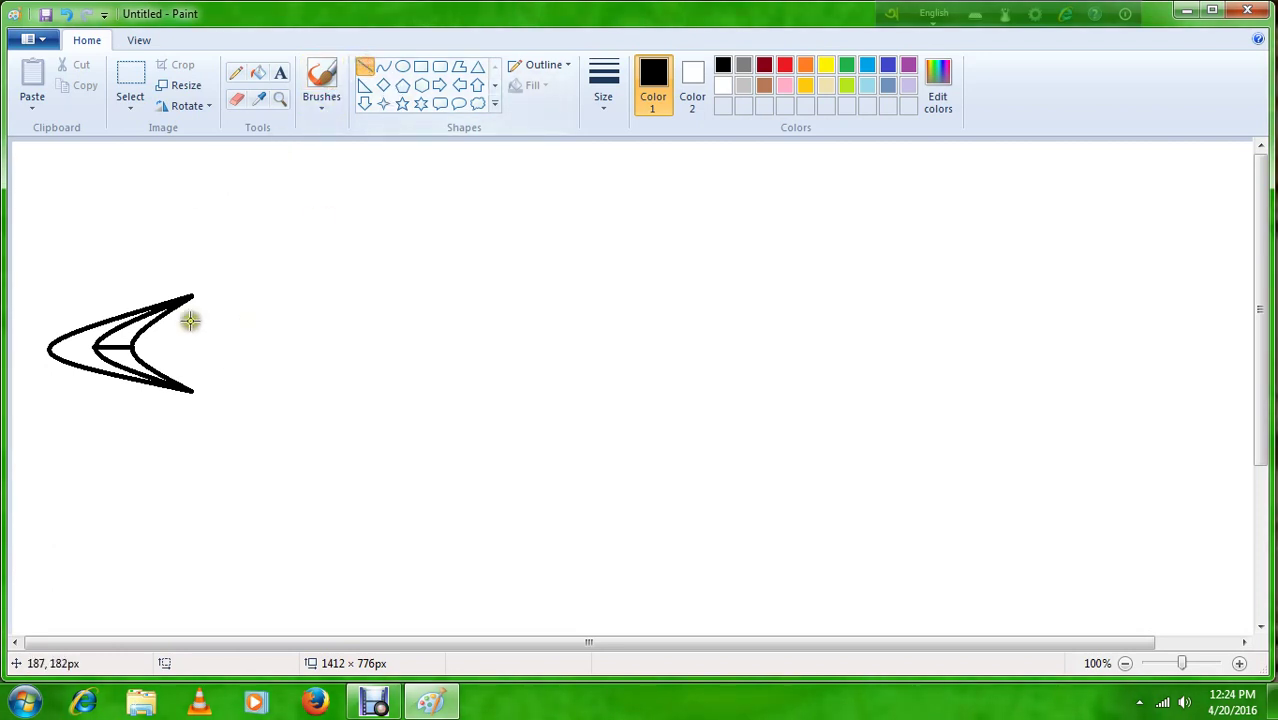
Draw the upper fuselage edge as a curve about 648 px long from the nose's upper corner, bowed slightly upward.
{"action": "left_click_drag", "start_coordinate": [192, 296], "coordinate": [795, 309]}
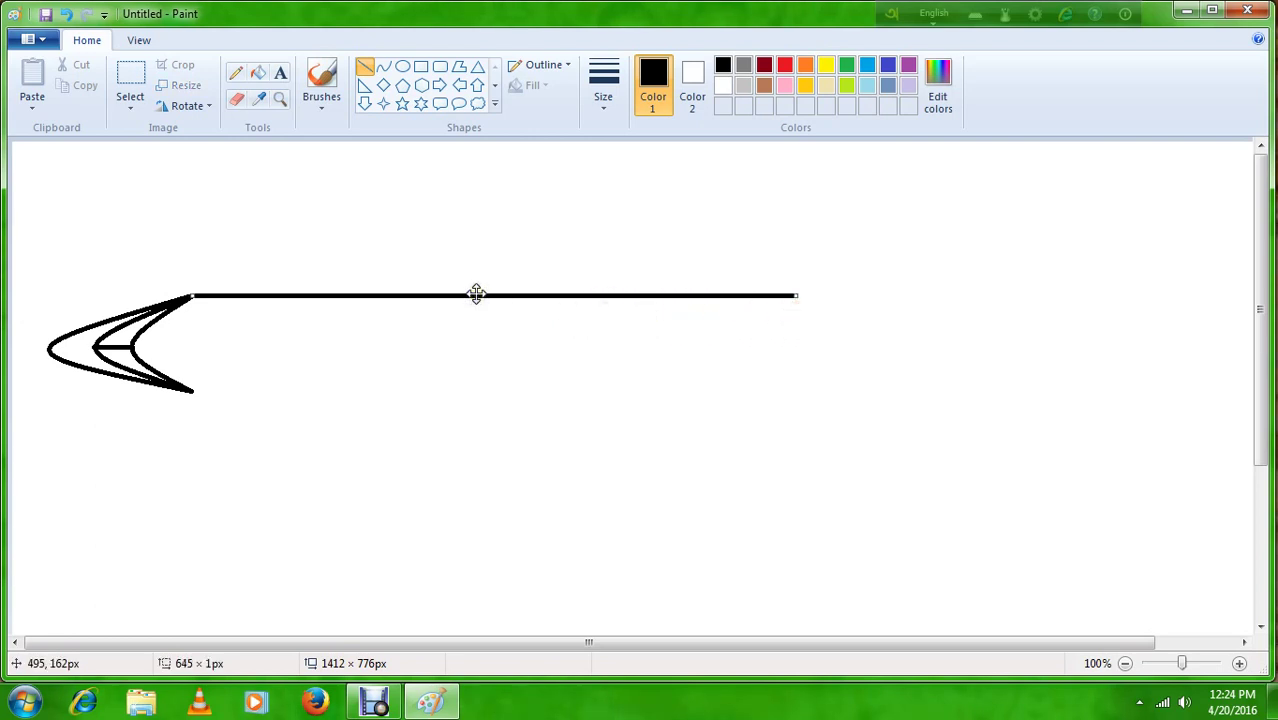
{"action": "key", "text": "Delete"}
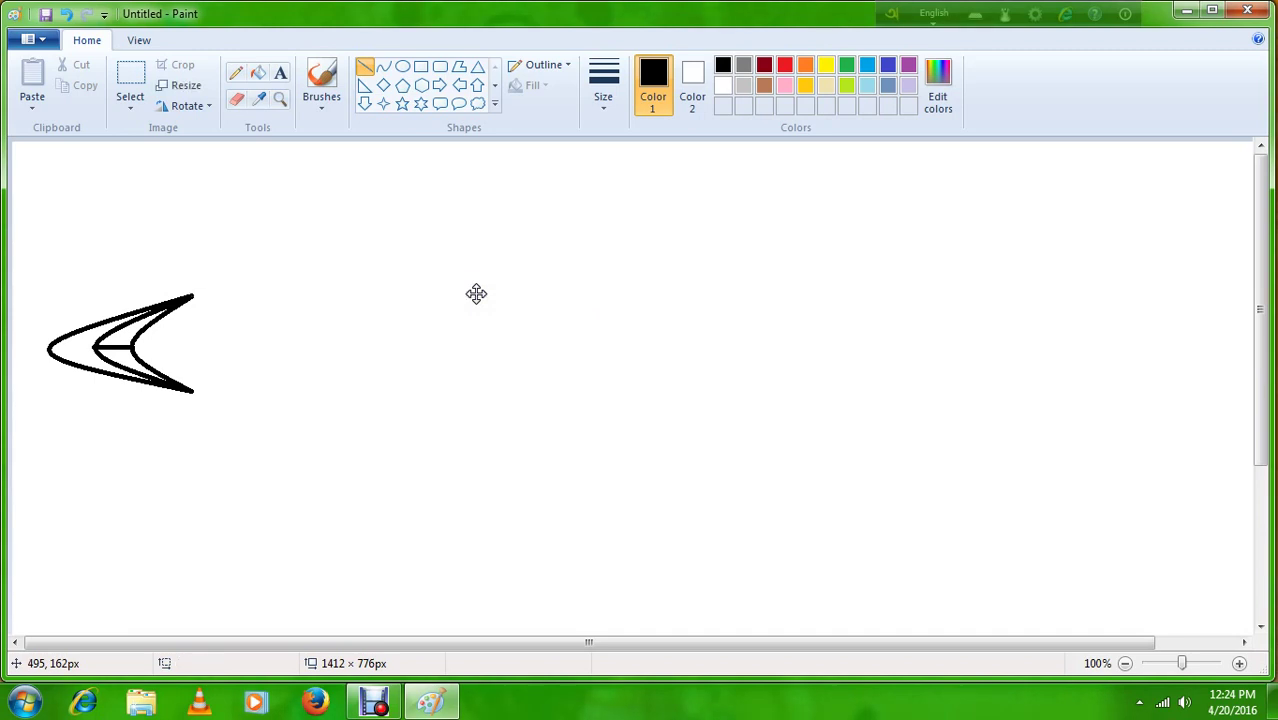
{"action": "left_click", "coordinate": [384, 68]}
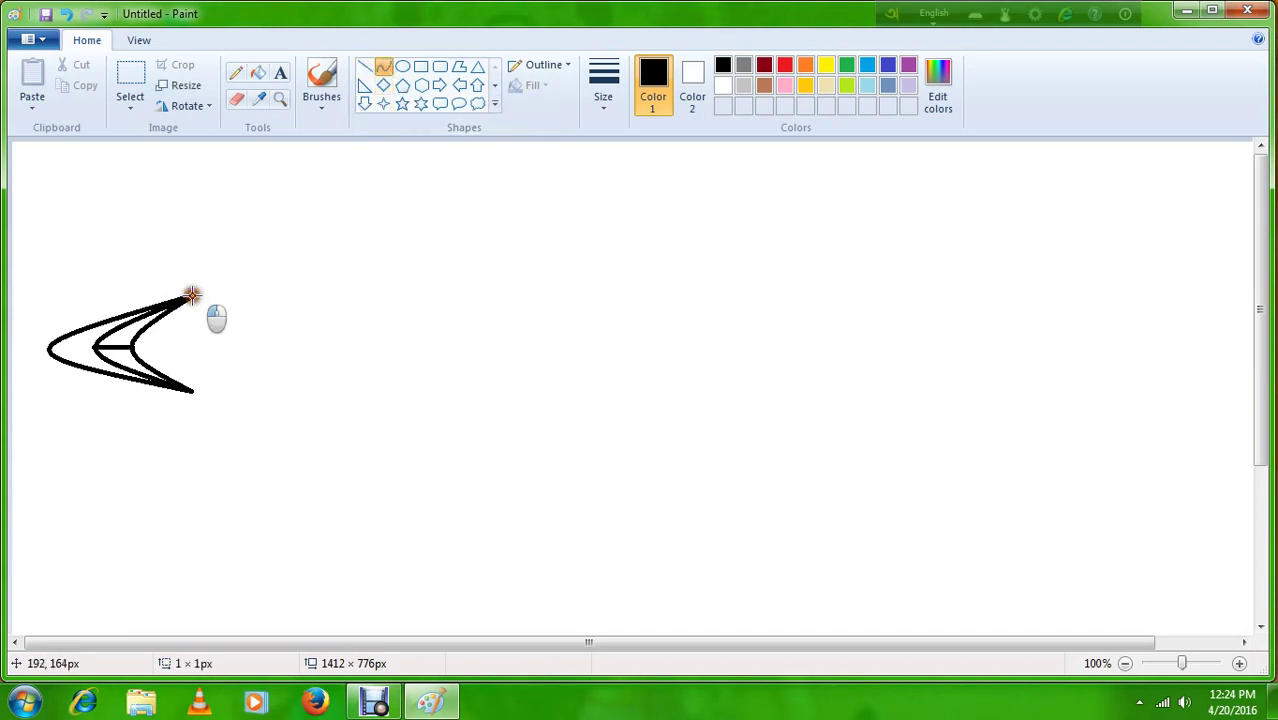
{"action": "left_click_drag", "start_coordinate": [192, 296], "coordinate": [800, 285]}
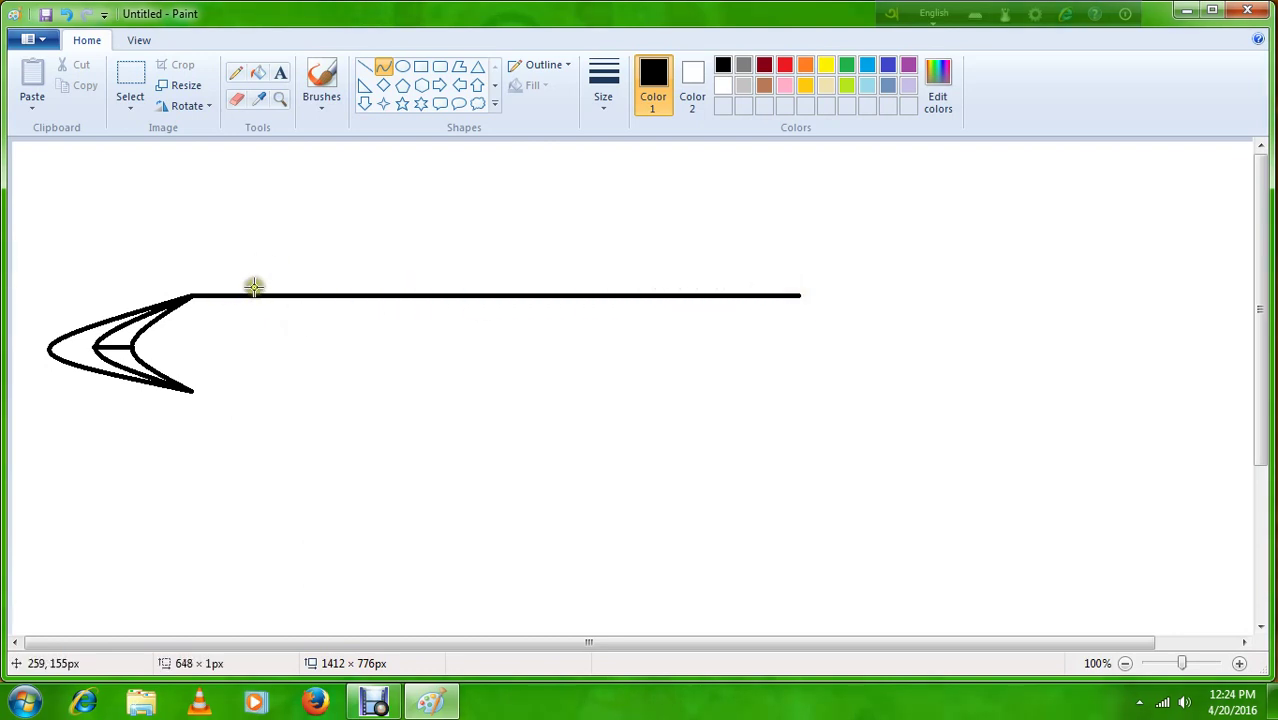
{"action": "left_click_drag", "start_coordinate": [514, 288], "coordinate": [521, 276]}
{"action": "left_click", "coordinate": [433, 172]}
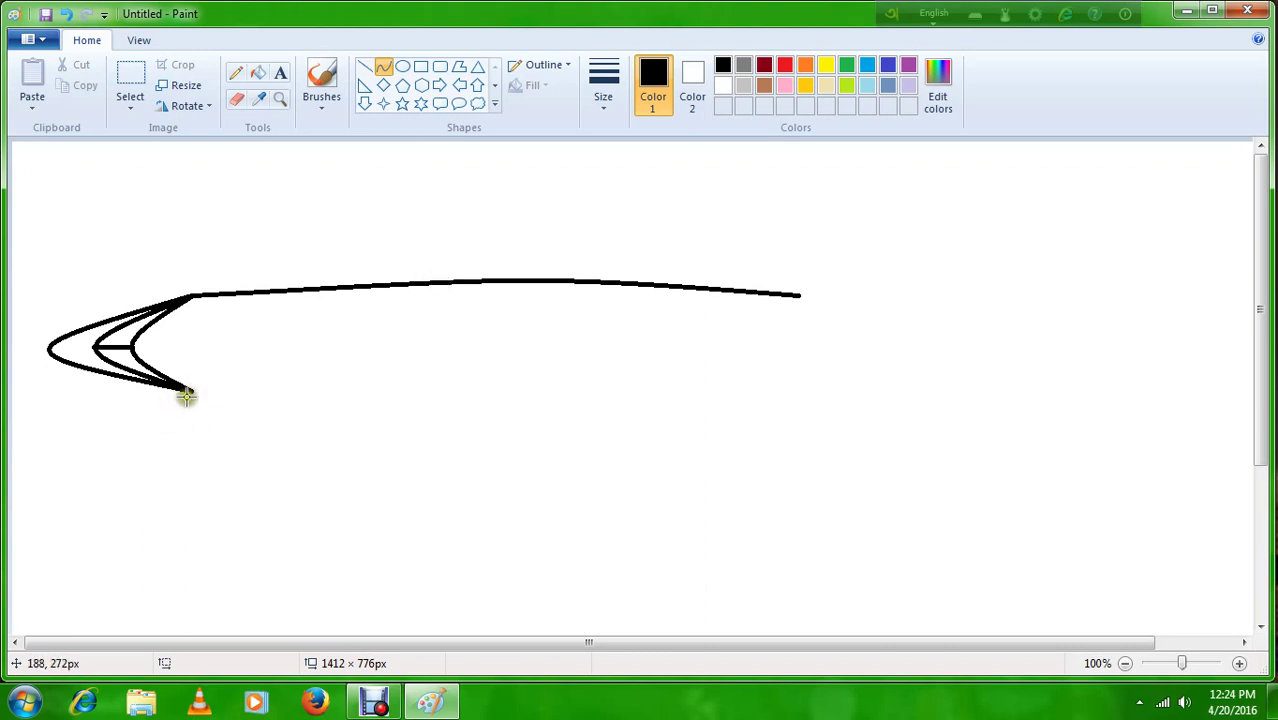
Draw the lower fuselage edge as a curve about 649 px long from the nose's lower corner, bowed slightly downward.
{"action": "left_click_drag", "start_coordinate": [191, 391], "coordinate": [798, 360]}
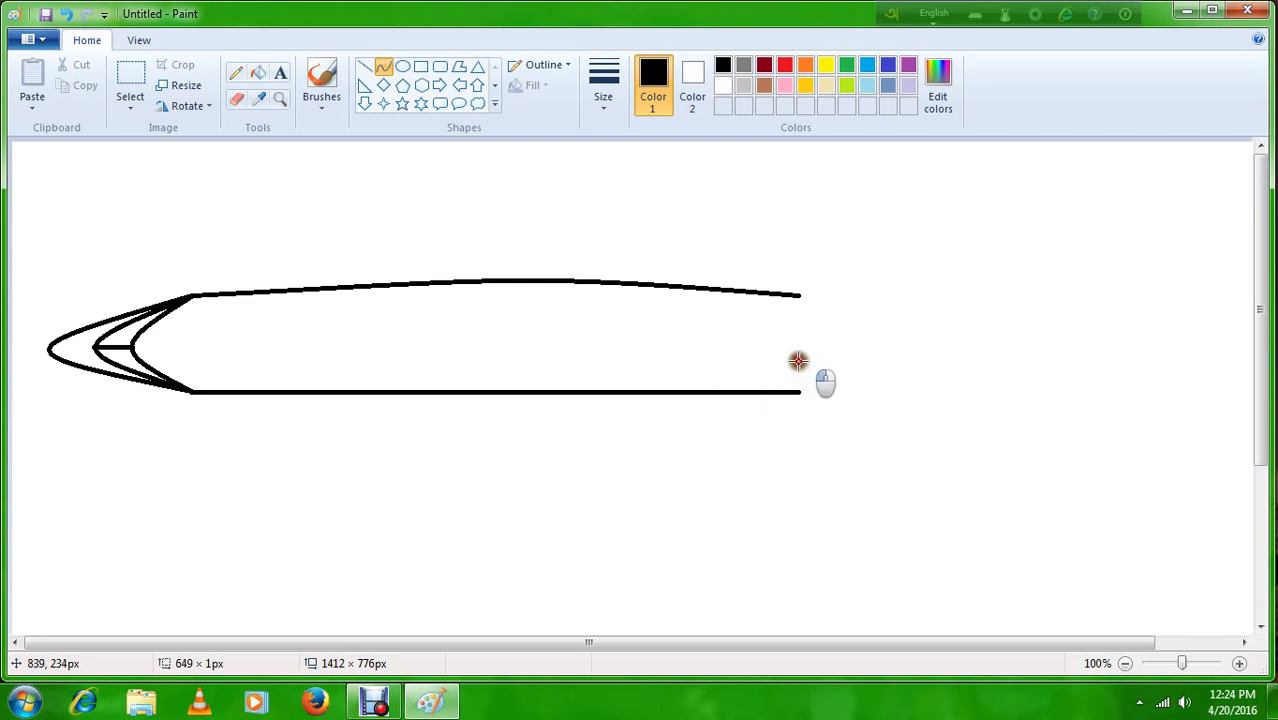
{"action": "left_click_drag", "start_coordinate": [576, 391], "coordinate": [505, 405]}
{"action": "left_click", "coordinate": [506, 404]}
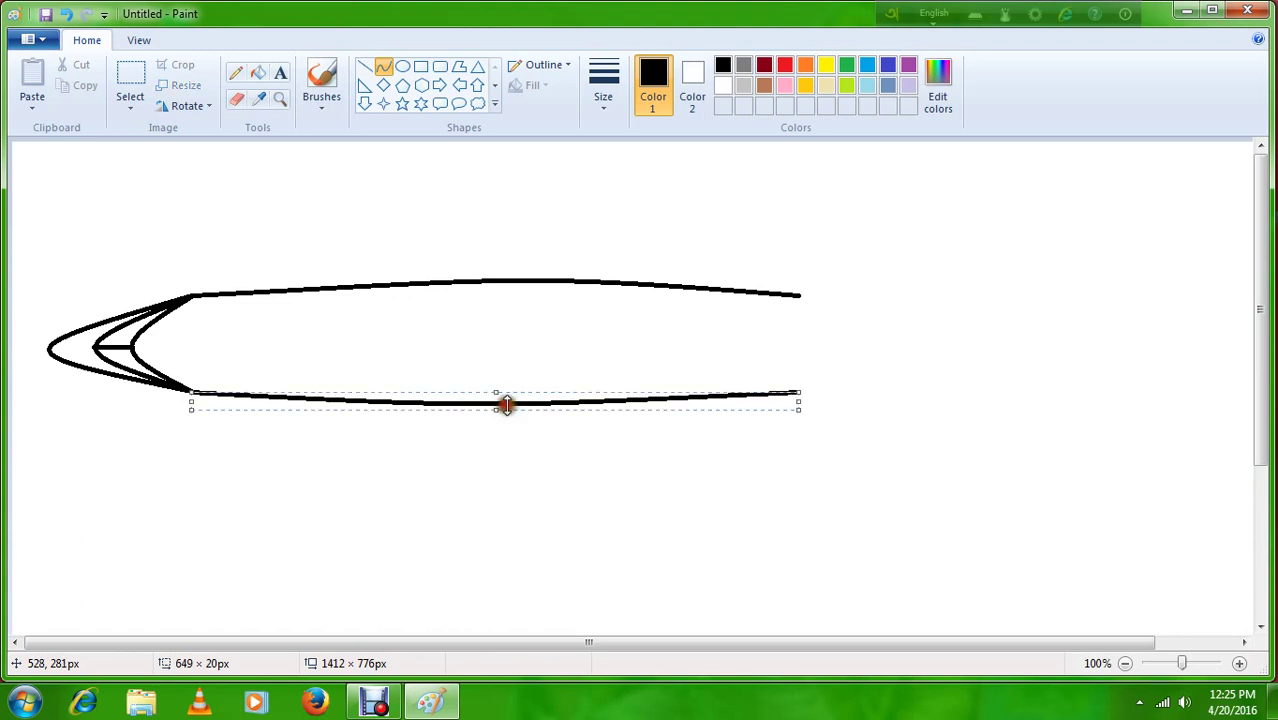
Close the rear of the fuselage with a curve pulled far to the right into a tapered tail cone.
{"action": "left_click", "coordinate": [384, 66]}
{"action": "left_click_drag", "start_coordinate": [798, 296], "coordinate": [798, 391]}
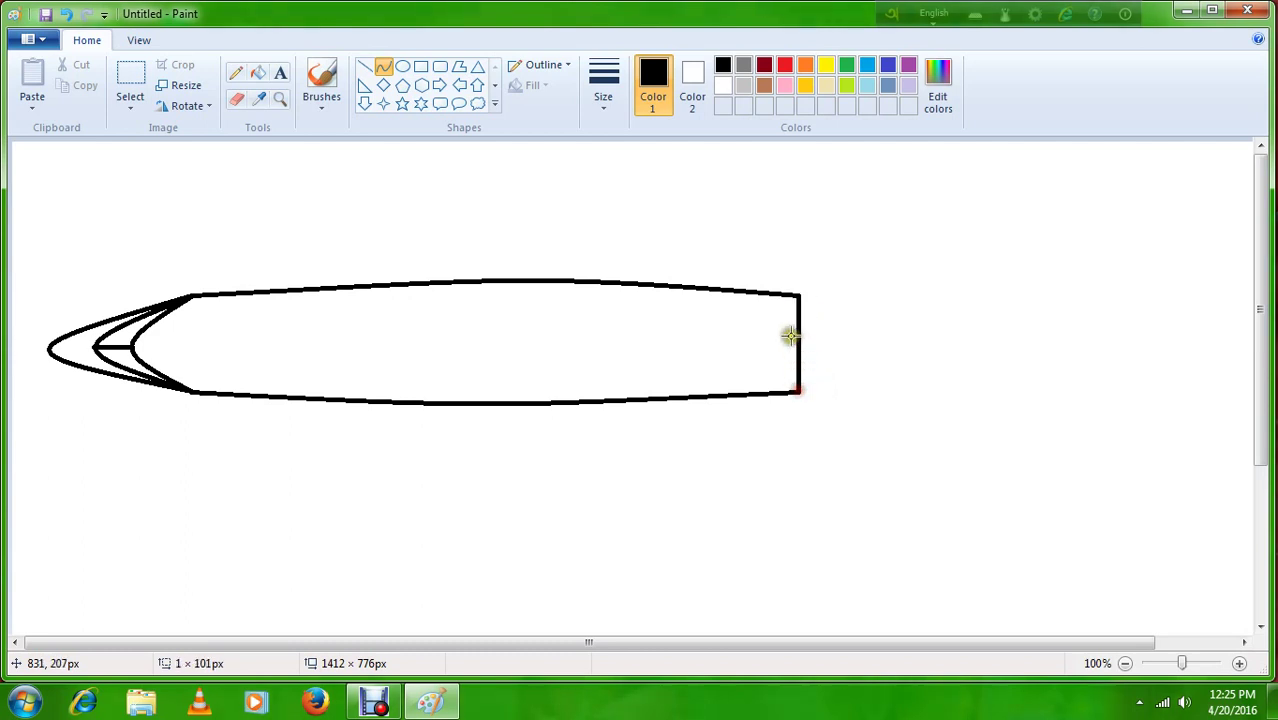
{"action": "left_click_drag", "start_coordinate": [799, 334], "coordinate": [1051, 347]}
{"action": "left_click", "coordinate": [1049, 349]}
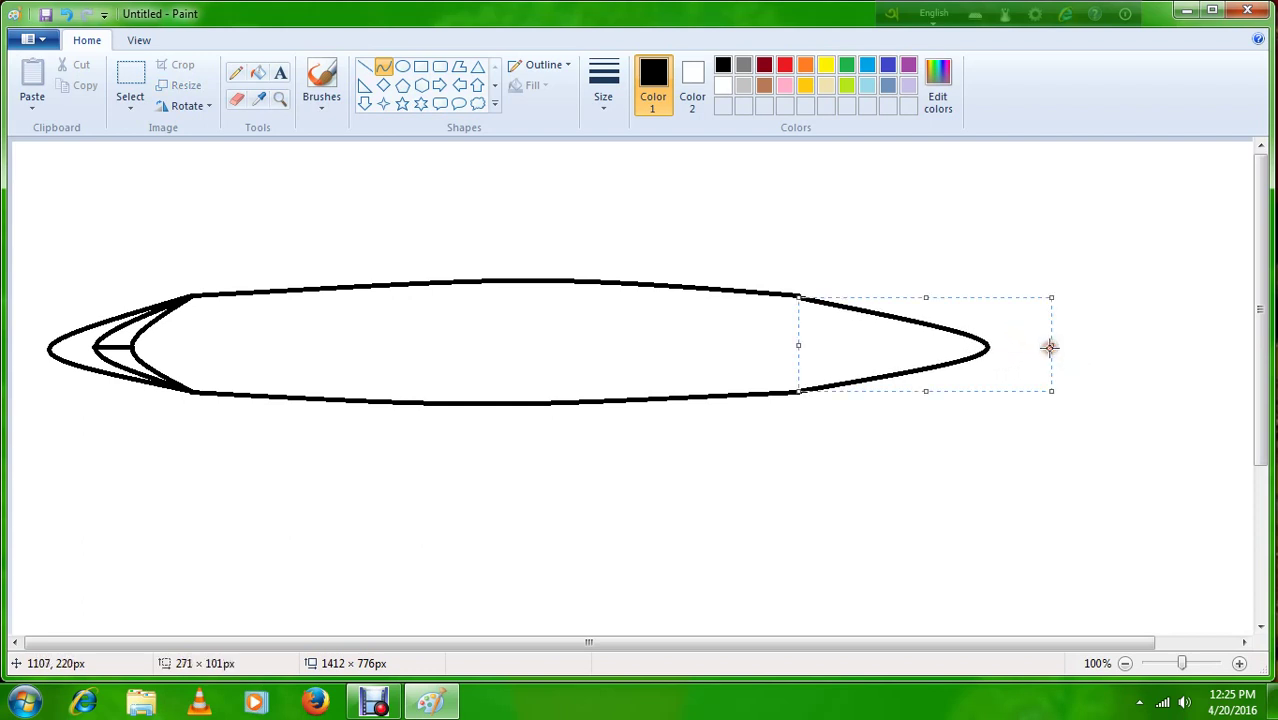
{"action": "left_click", "coordinate": [603, 181]}
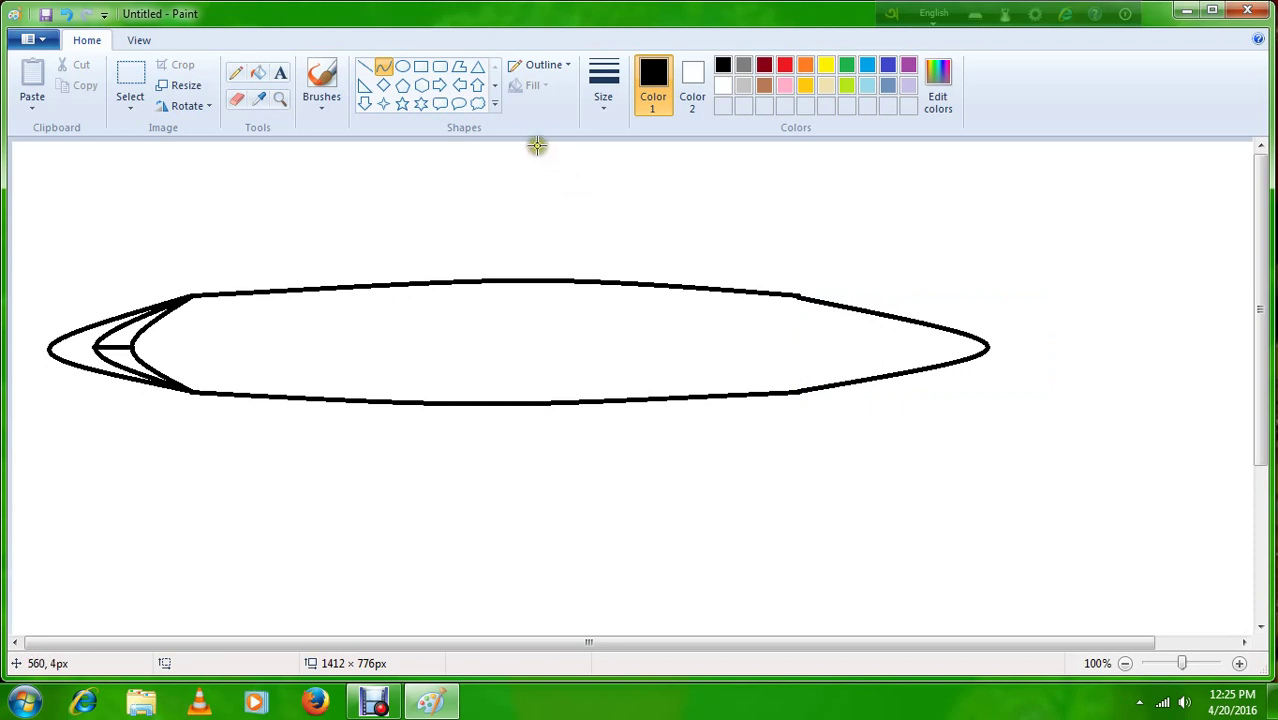
Draw the lower swept-back wing from two straight lines meeting at the tip, with the front edge spanning about 492 × 327 px.
{"action": "scroll", "coordinate": [590, 303], "scroll_direction": "down", "scroll_amount": 3}
{"action": "scroll", "coordinate": [592, 306], "scroll_direction": "up", "scroll_amount": 3}
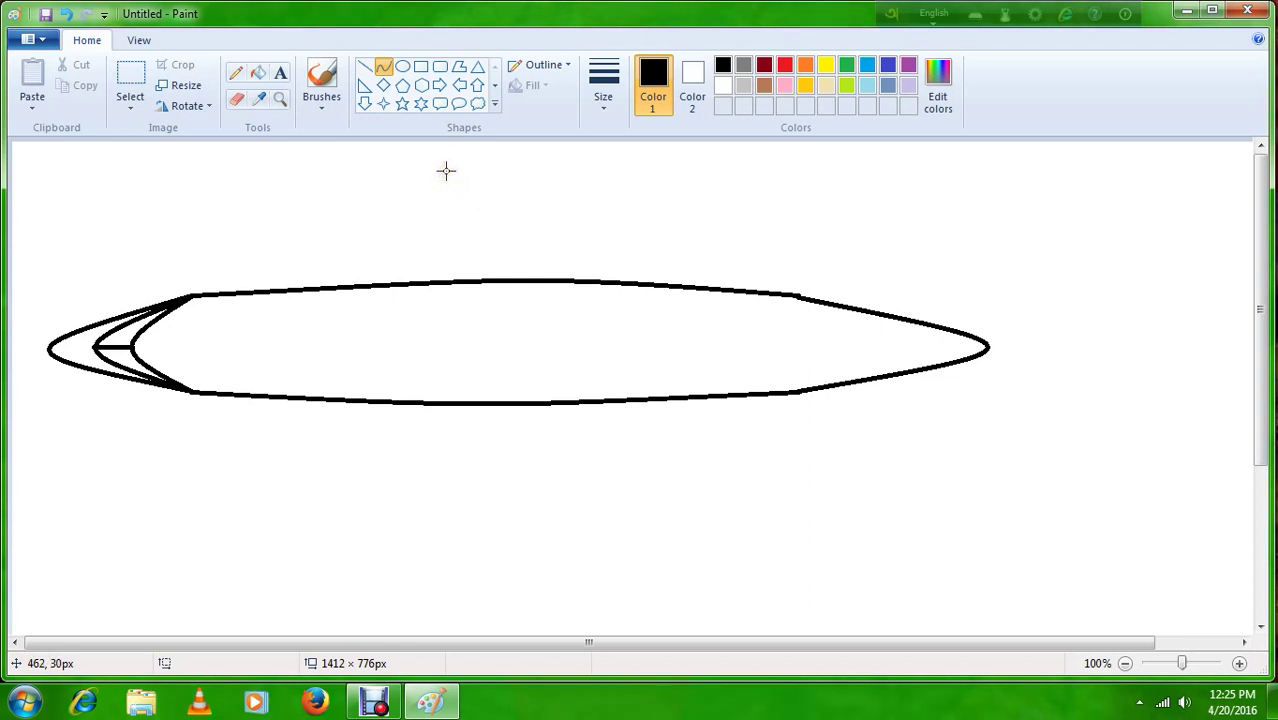
{"action": "left_click", "coordinate": [362, 68]}
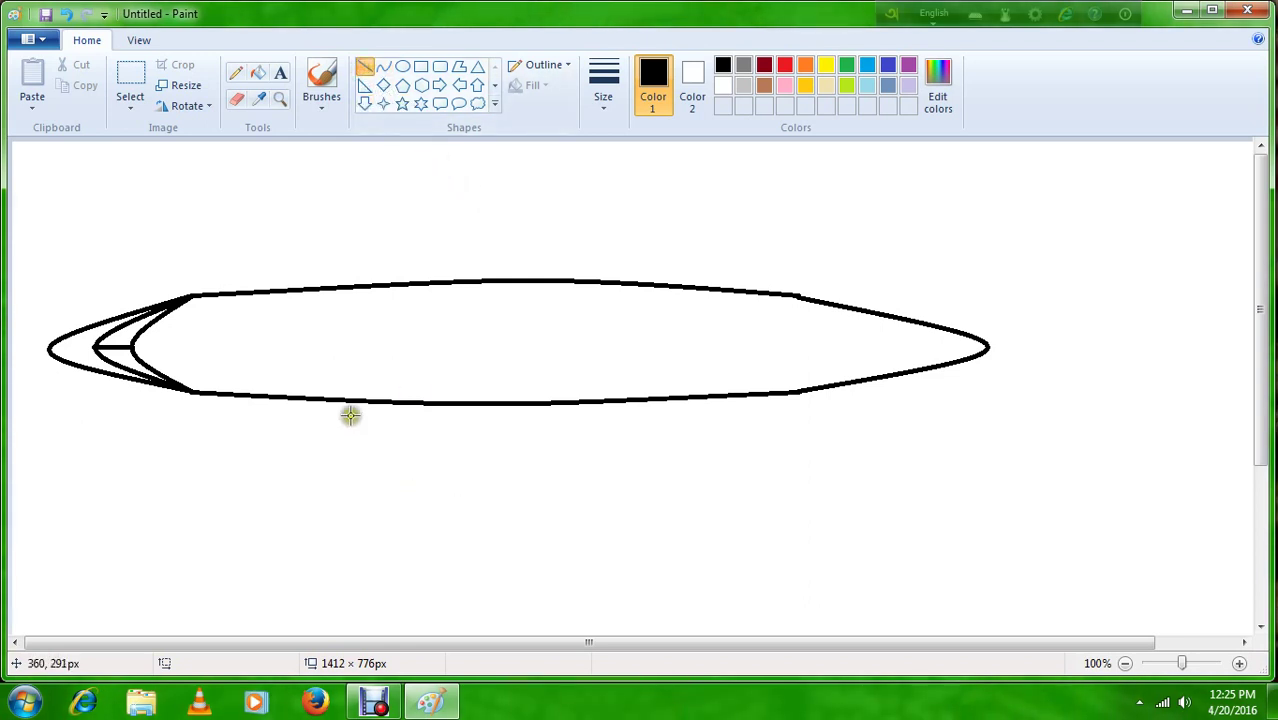
{"action": "mouse_move", "coordinate": [348, 401]}
{"action": "left_mouse_down"}
{"action": "mouse_move", "coordinate": [785, 707]}
{"action": "mouse_move", "coordinate": [810, 707]}
{"action": "left_mouse_up"}
{"action": "scroll", "coordinate": [776, 508], "scroll_direction": "down", "scroll_amount": 3}
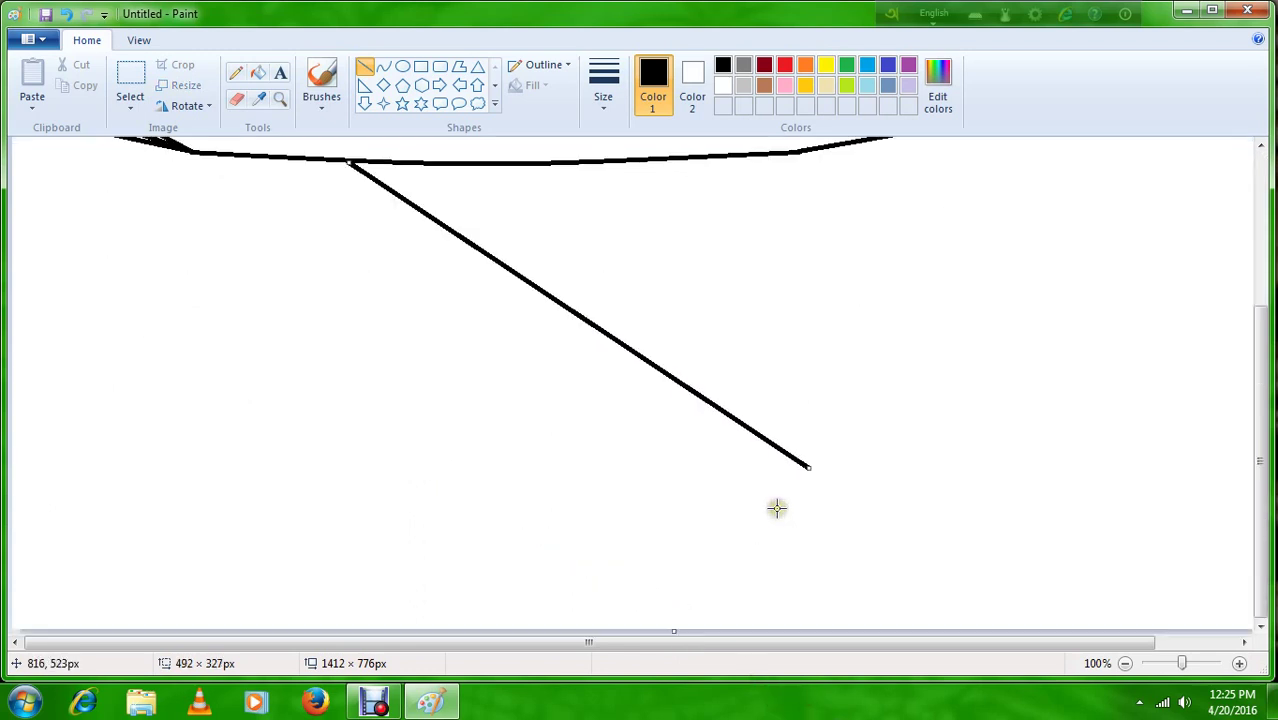
{"action": "left_click", "coordinate": [981, 331]}
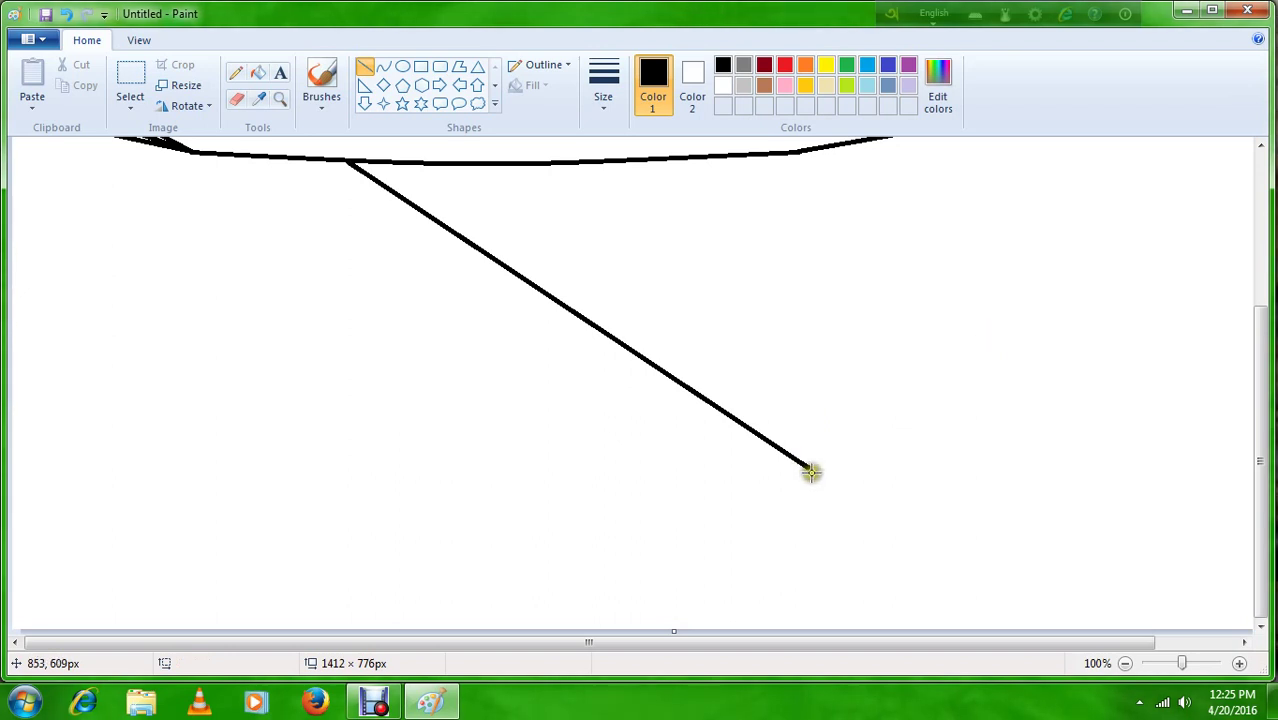
{"action": "left_click_drag", "start_coordinate": [811, 465], "coordinate": [602, 161]}
{"action": "left_click", "coordinate": [822, 260]}
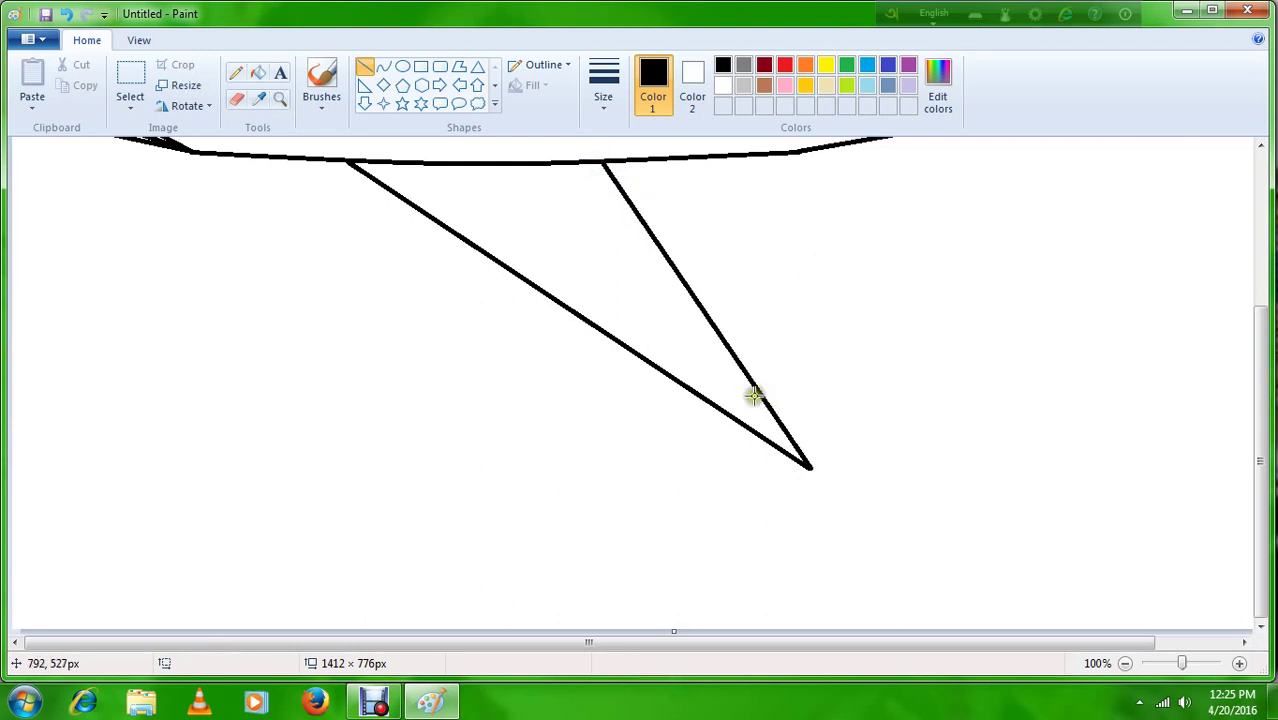
Outline a narrow flap with straight lines along the middle of the wing's rear edge.
{"action": "mouse_move", "coordinate": [747, 376]}
{"action": "left_mouse_down"}
{"action": "mouse_move", "coordinate": [716, 383]}
{"action": "mouse_move", "coordinate": [669, 315]}
{"action": "mouse_move", "coordinate": [698, 302]}
{"action": "mouse_move", "coordinate": [666, 298]}
{"action": "mouse_move", "coordinate": [693, 290]}
{"action": "left_mouse_up"}
{"action": "left_click", "coordinate": [850, 288]}
{"action": "left_click", "coordinate": [799, 237]}
{"action": "left_click", "coordinate": [762, 250]}
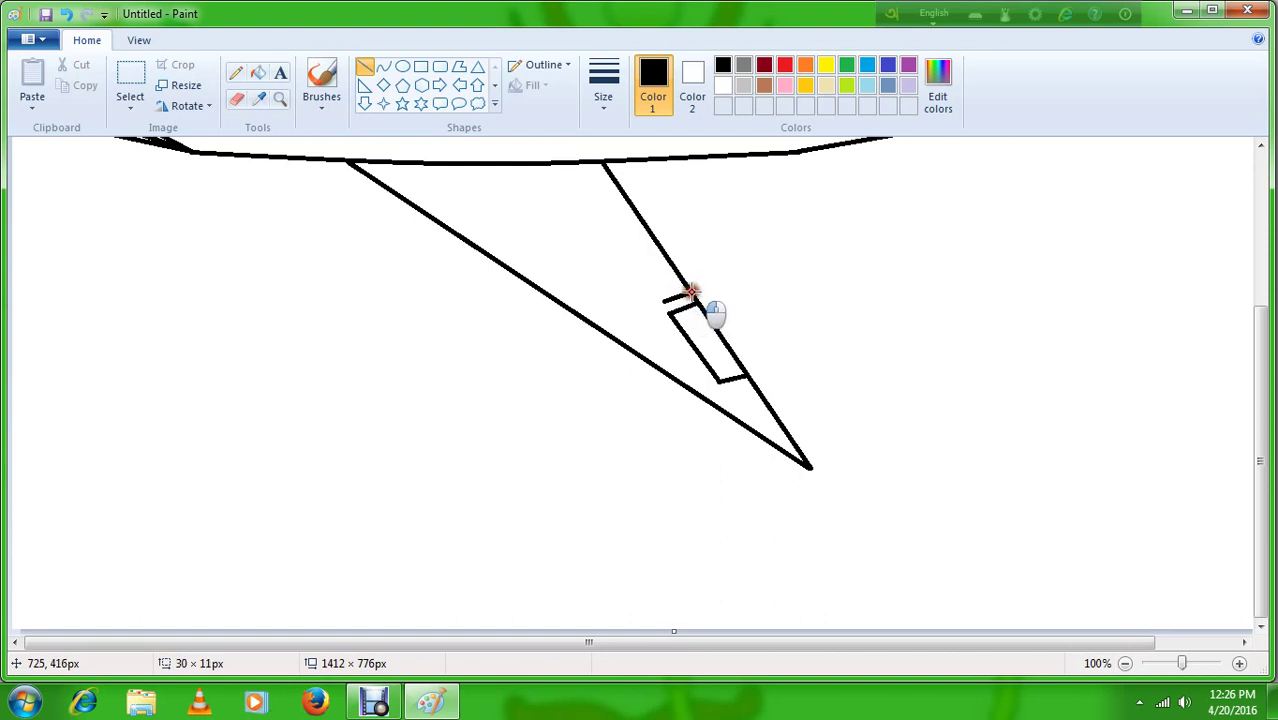
Outline a second flap on the wing's rear edge, between the middle flap and the fuselage.
{"action": "left_click", "coordinate": [790, 277]}
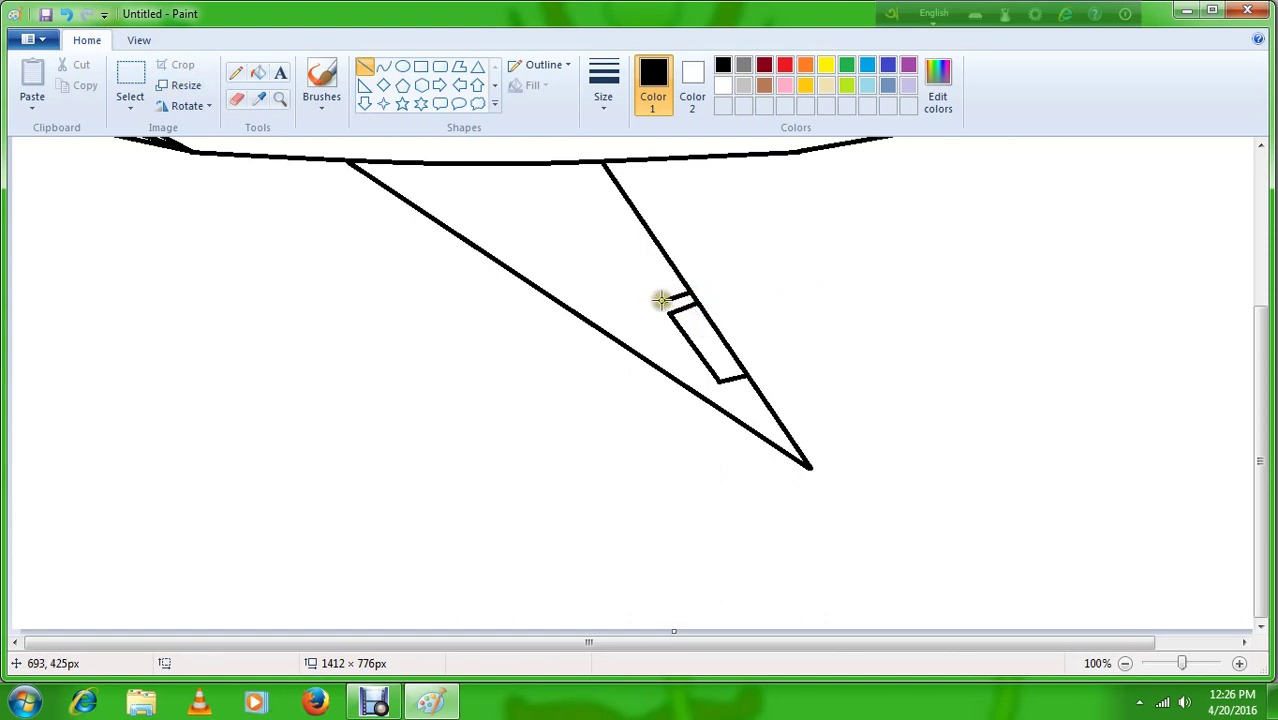
{"action": "left_click_drag", "start_coordinate": [661, 300], "coordinate": [619, 241]}
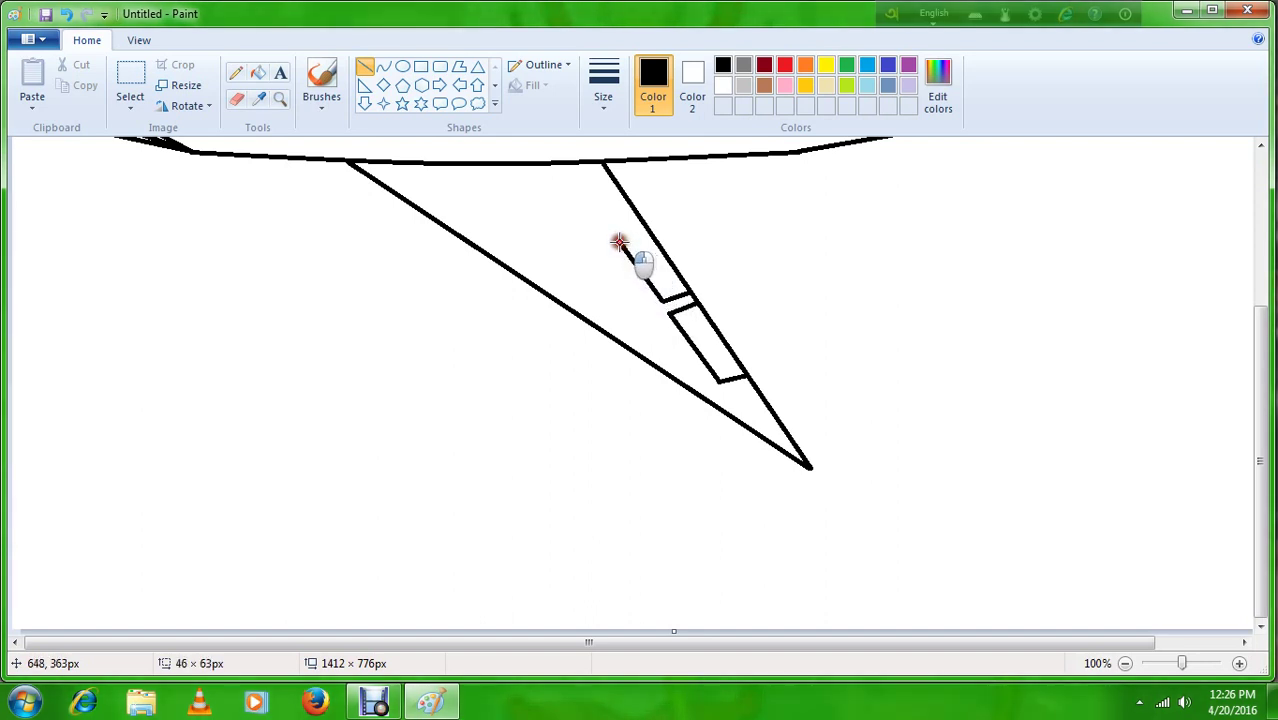
{"action": "left_click", "coordinate": [741, 228]}
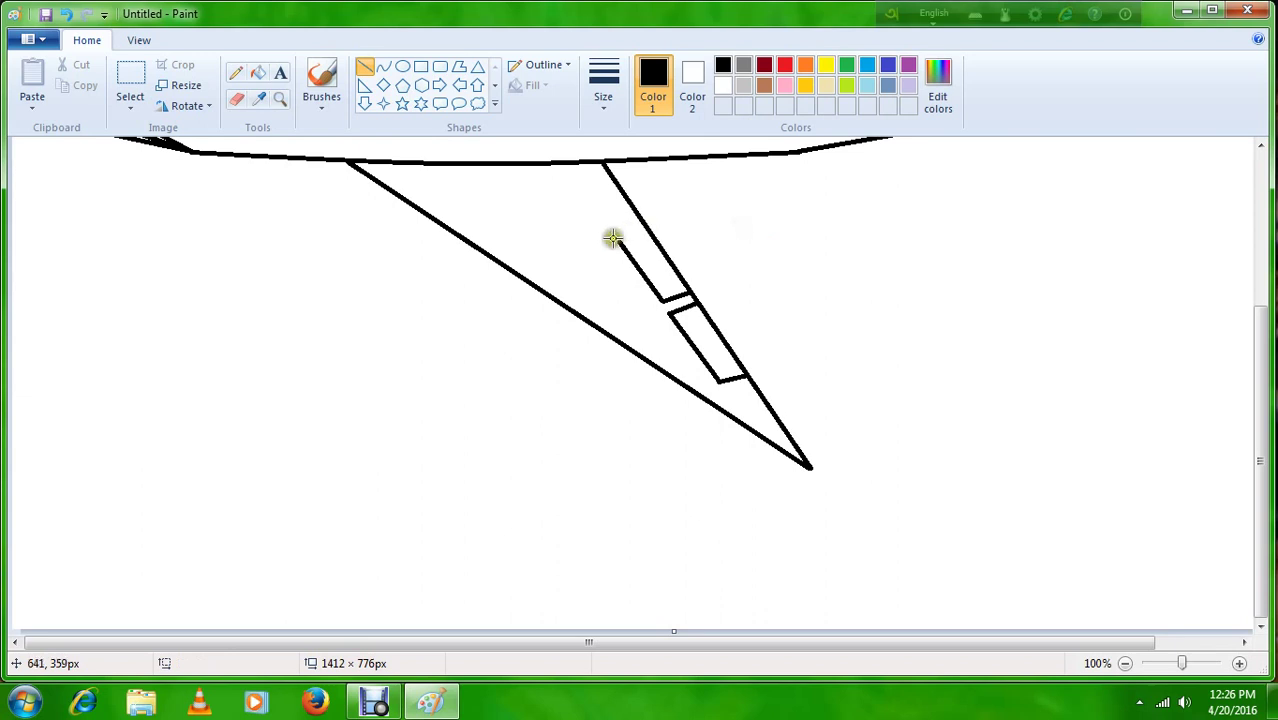
{"action": "left_click_drag", "start_coordinate": [620, 242], "coordinate": [647, 231]}
{"action": "left_click", "coordinate": [729, 224]}
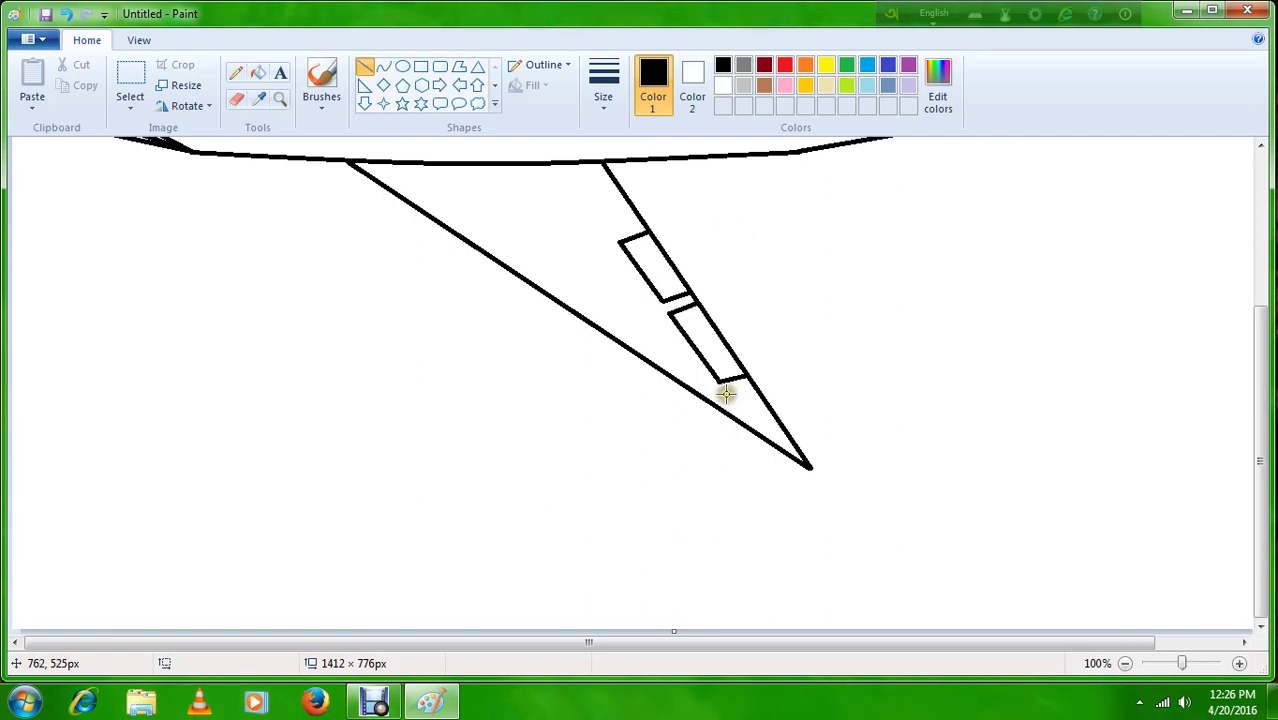
Outline a third, smaller flap on the wing's rear edge near the wing tip.
{"action": "left_click_drag", "start_coordinate": [726, 394], "coordinate": [754, 388]}
{"action": "left_click", "coordinate": [814, 324]}
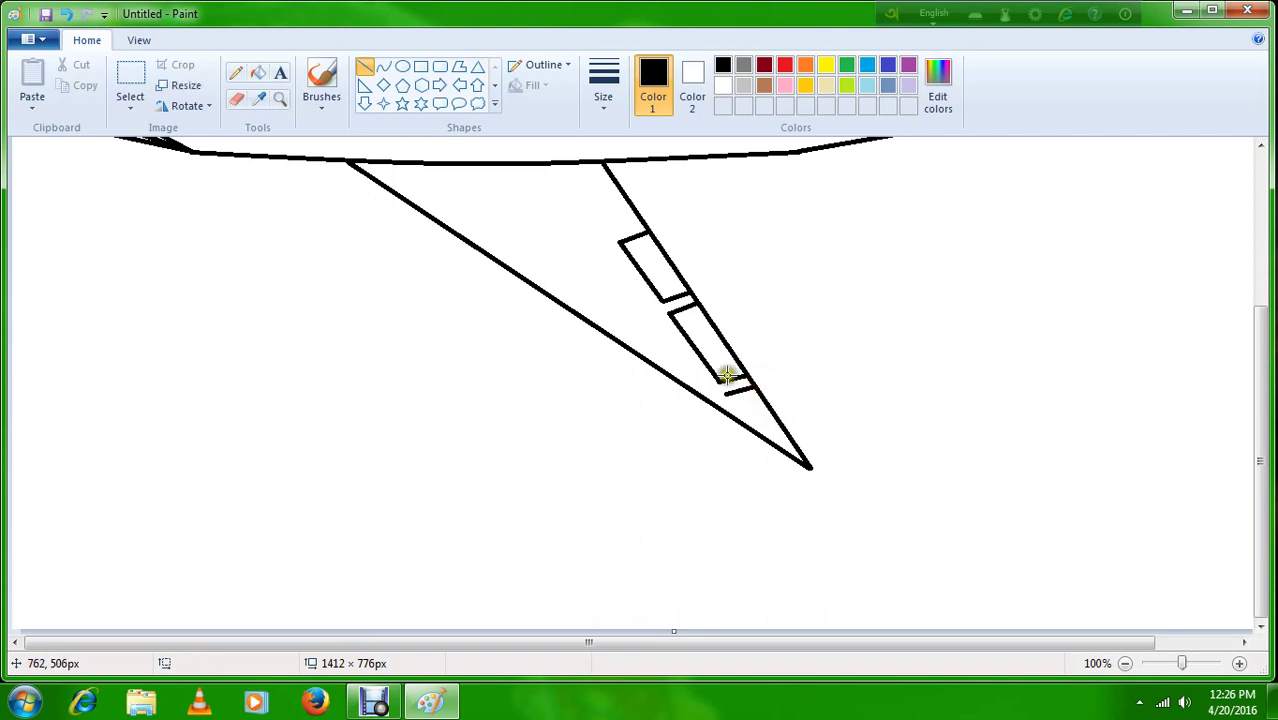
{"action": "left_click_drag", "start_coordinate": [728, 394], "coordinate": [754, 422]}
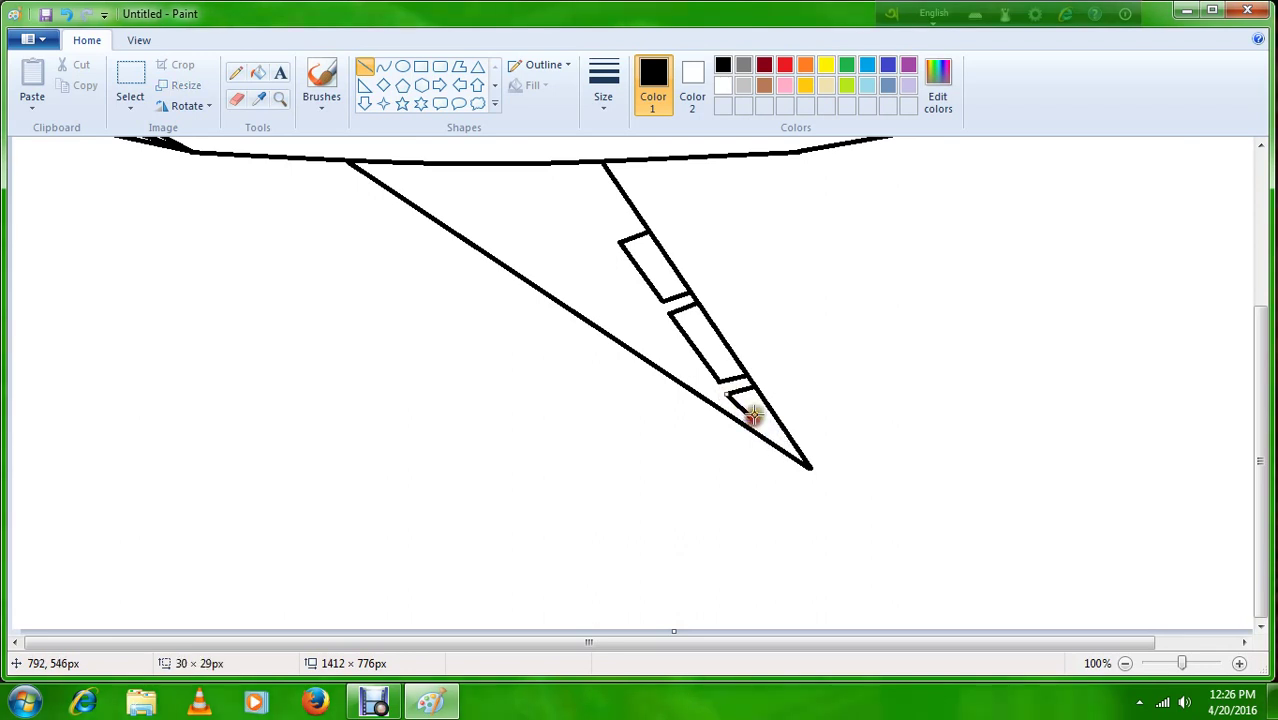
{"action": "left_click", "coordinate": [805, 323]}
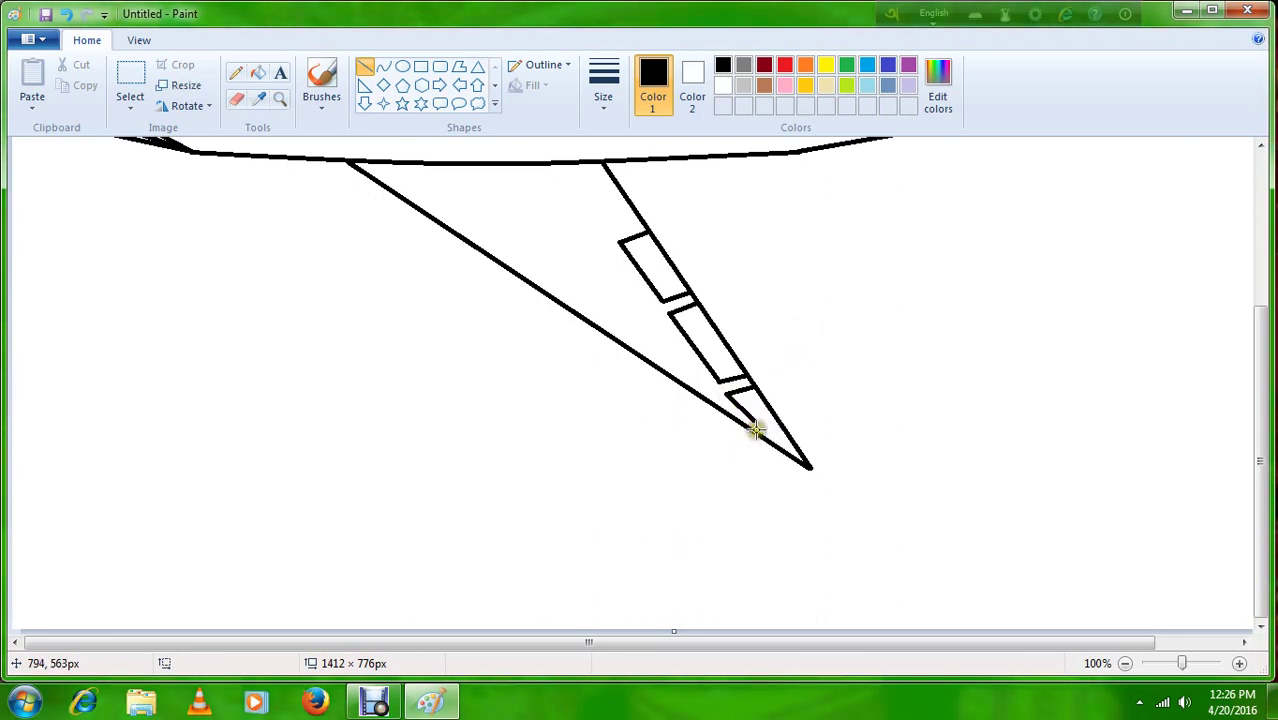
{"action": "left_click_drag", "start_coordinate": [754, 421], "coordinate": [776, 414]}
{"action": "left_click", "coordinate": [855, 344]}
Draw a small swept-back tailplane from two straight lines below the start of the tail cone.
{"action": "scroll", "coordinate": [895, 376], "scroll_direction": "up", "scroll_amount": 5}
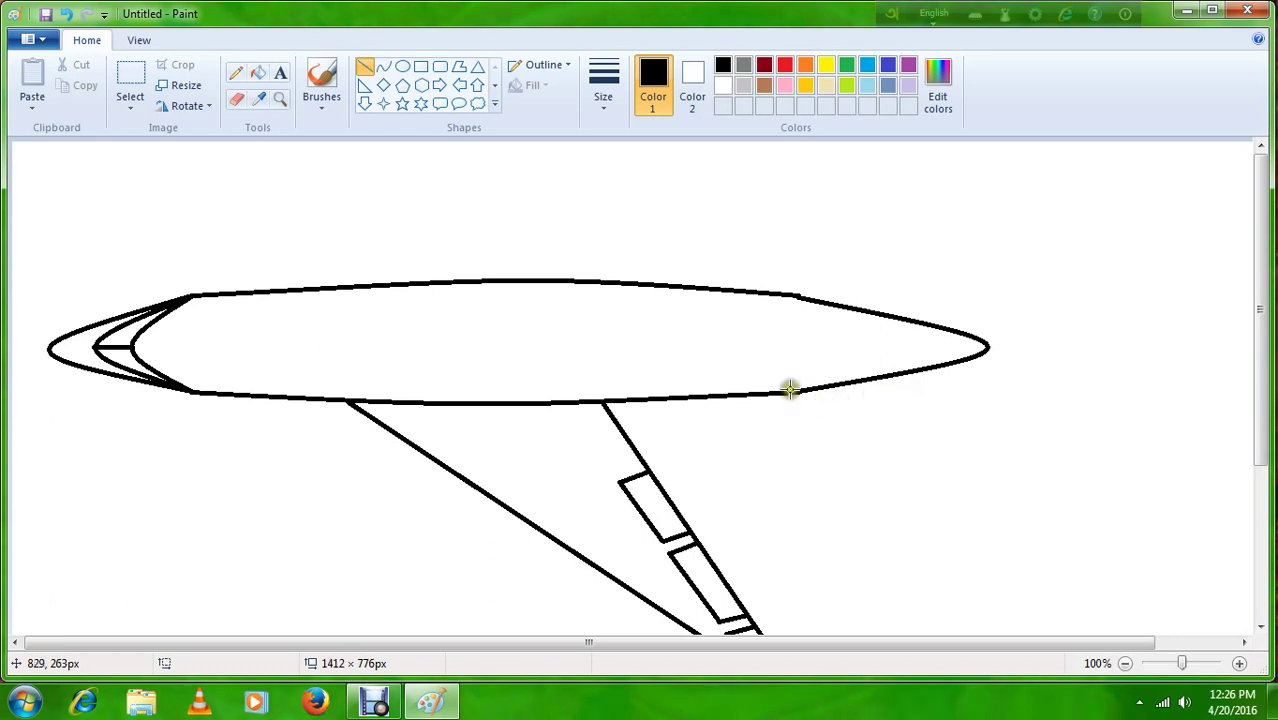
{"action": "mouse_move", "coordinate": [796, 392]}
{"action": "left_mouse_down"}
{"action": "mouse_move", "coordinate": [838, 410]}
{"action": "mouse_move", "coordinate": [866, 476]}
{"action": "mouse_move", "coordinate": [907, 492]}
{"action": "mouse_move", "coordinate": [868, 396]}
{"action": "mouse_move", "coordinate": [850, 385]}
{"action": "left_mouse_up"}
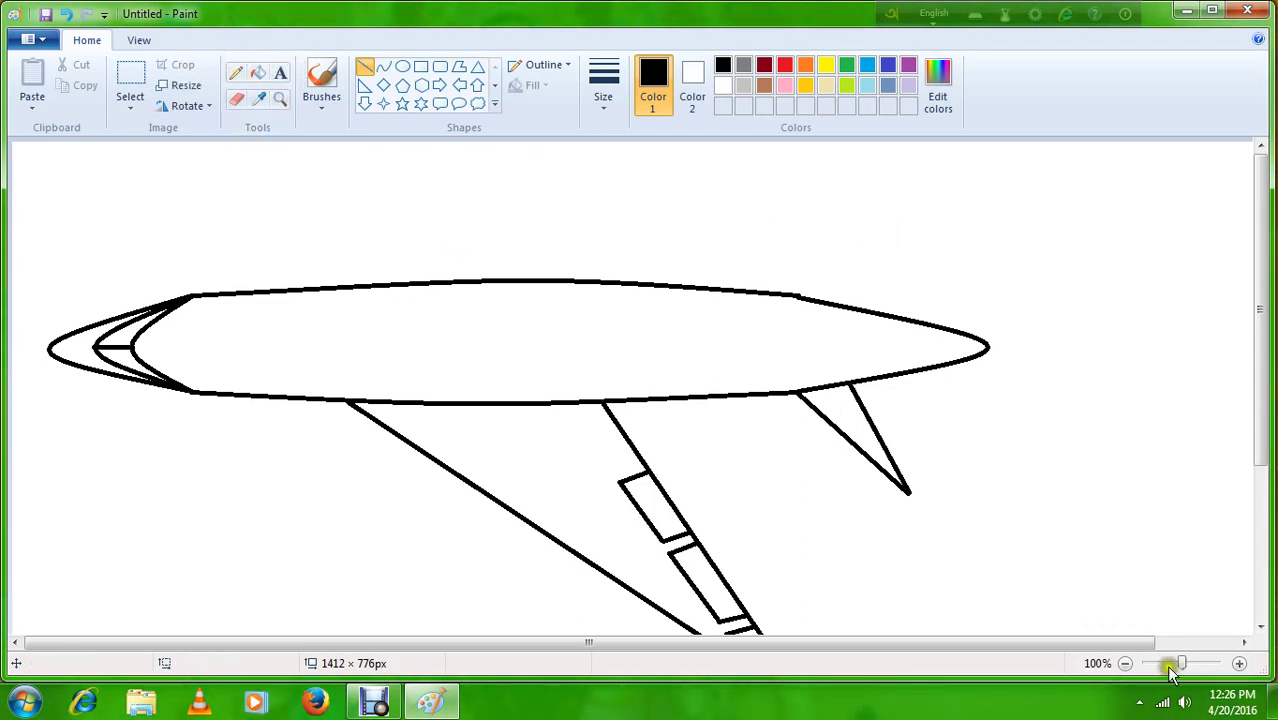
Select the lower half of the airplane from the fuselage centreline down, including wing and tailplane, and copy it.
{"action": "left_click", "coordinate": [1124, 664]}
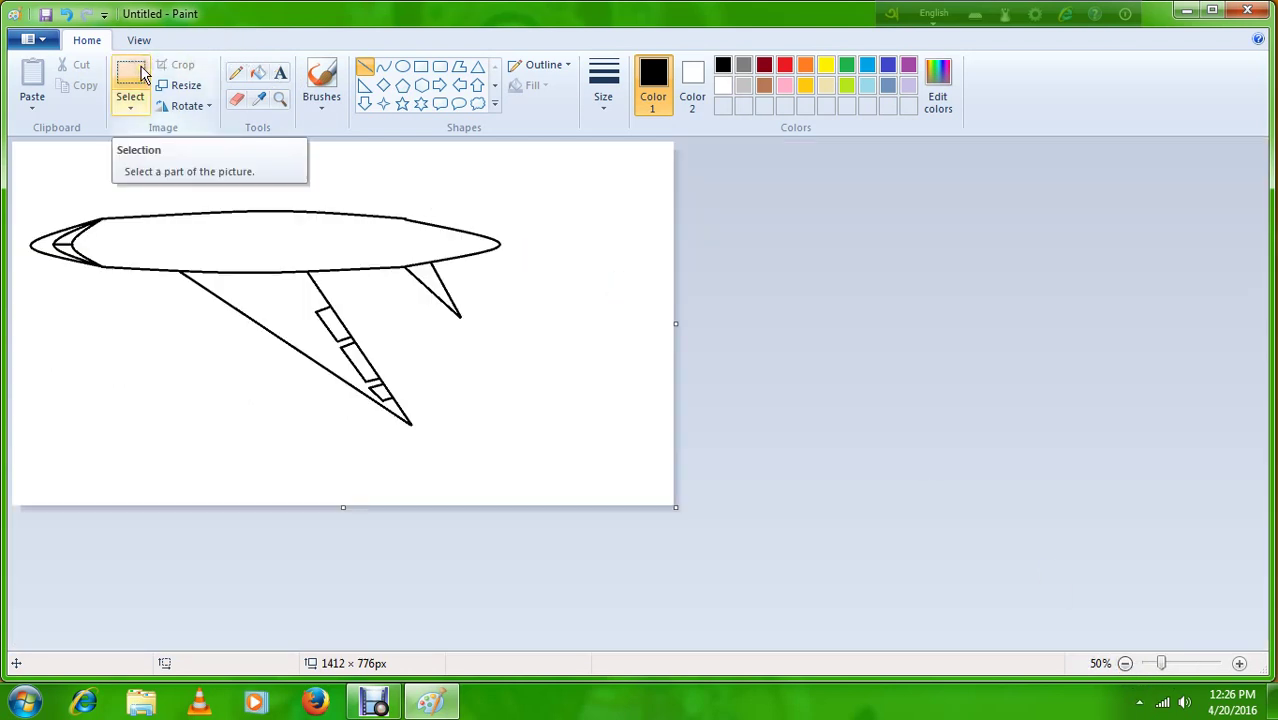
{"action": "left_click", "coordinate": [1239, 663]}
{"action": "left_click", "coordinate": [1124, 663]}
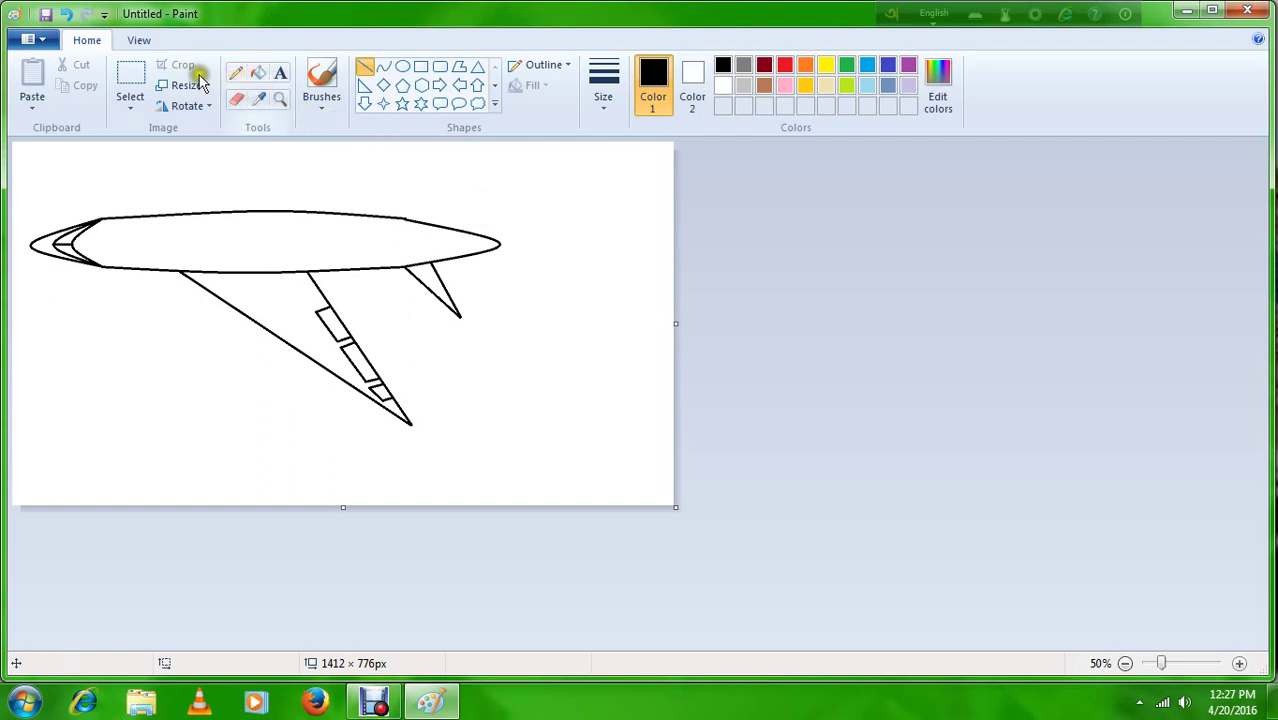
{"action": "left_click", "coordinate": [131, 75]}
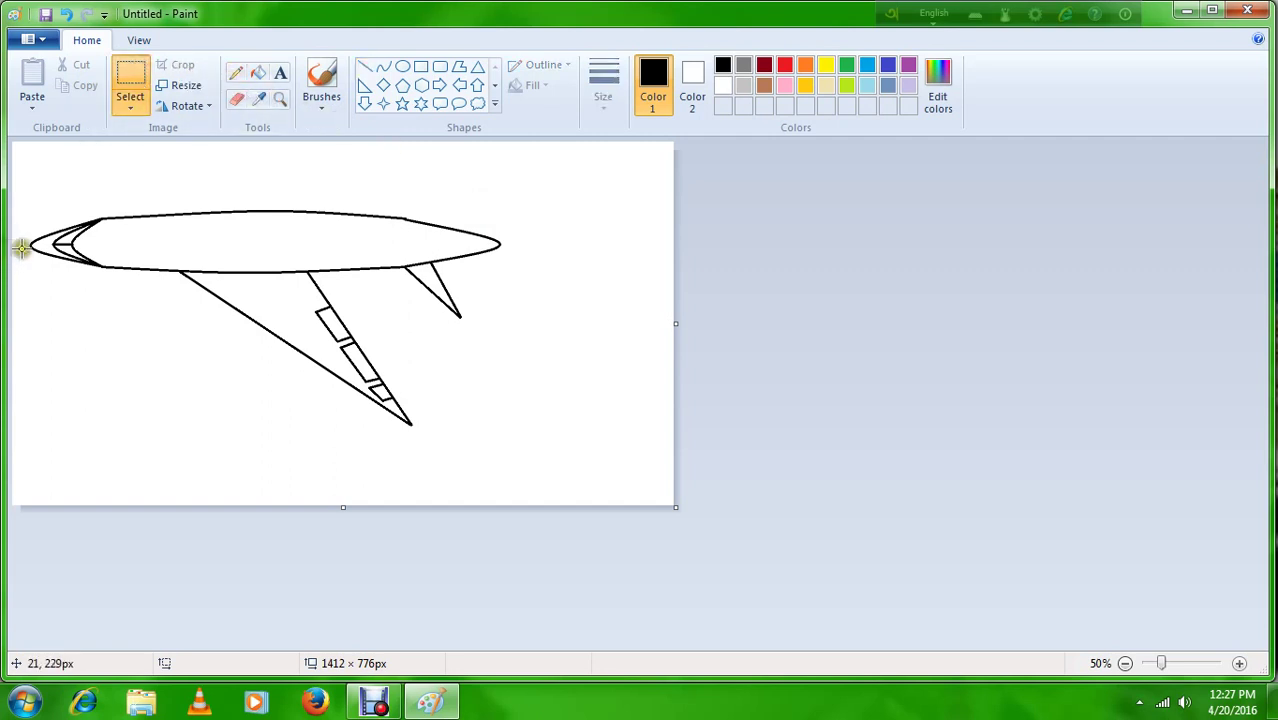
{"action": "left_click_drag", "start_coordinate": [26, 243], "coordinate": [542, 436]}
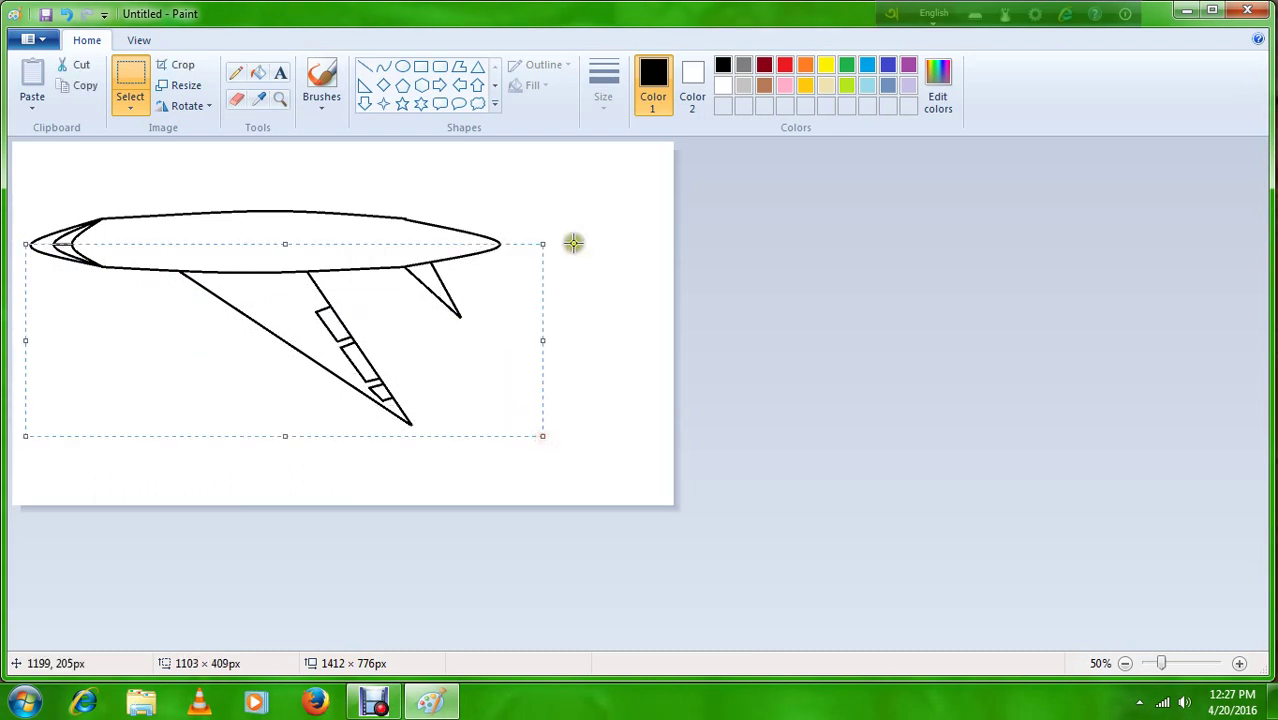
{"action": "left_click", "coordinate": [87, 89]}
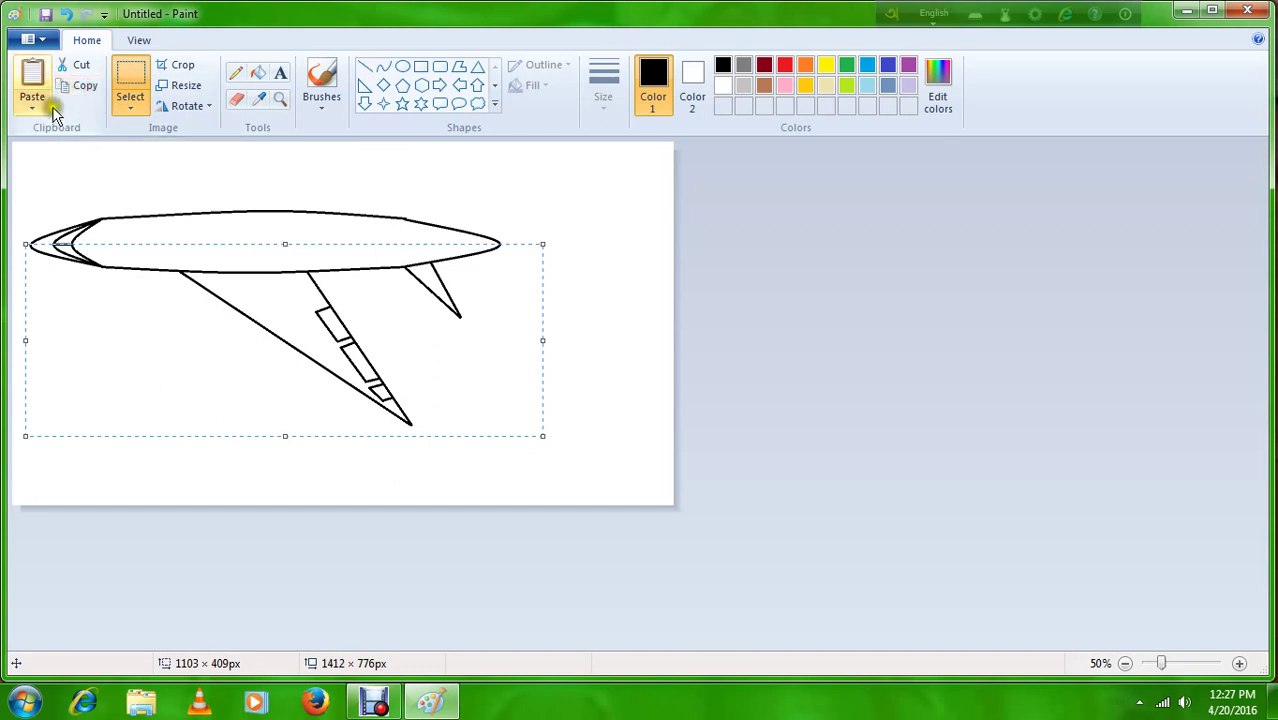
{"action": "left_click", "coordinate": [605, 176]}
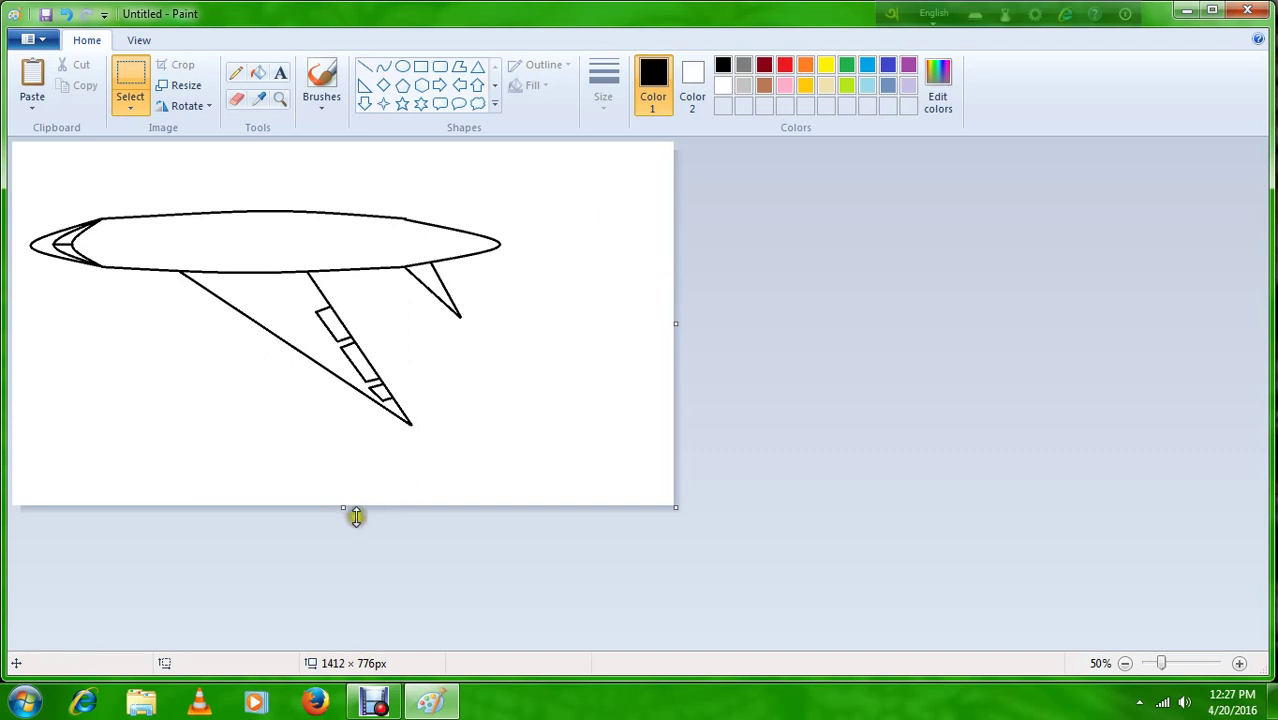
Extend the canvas downward to 1412 × 1232 px.
{"action": "left_click_drag", "start_coordinate": [356, 515], "coordinate": [360, 708]}
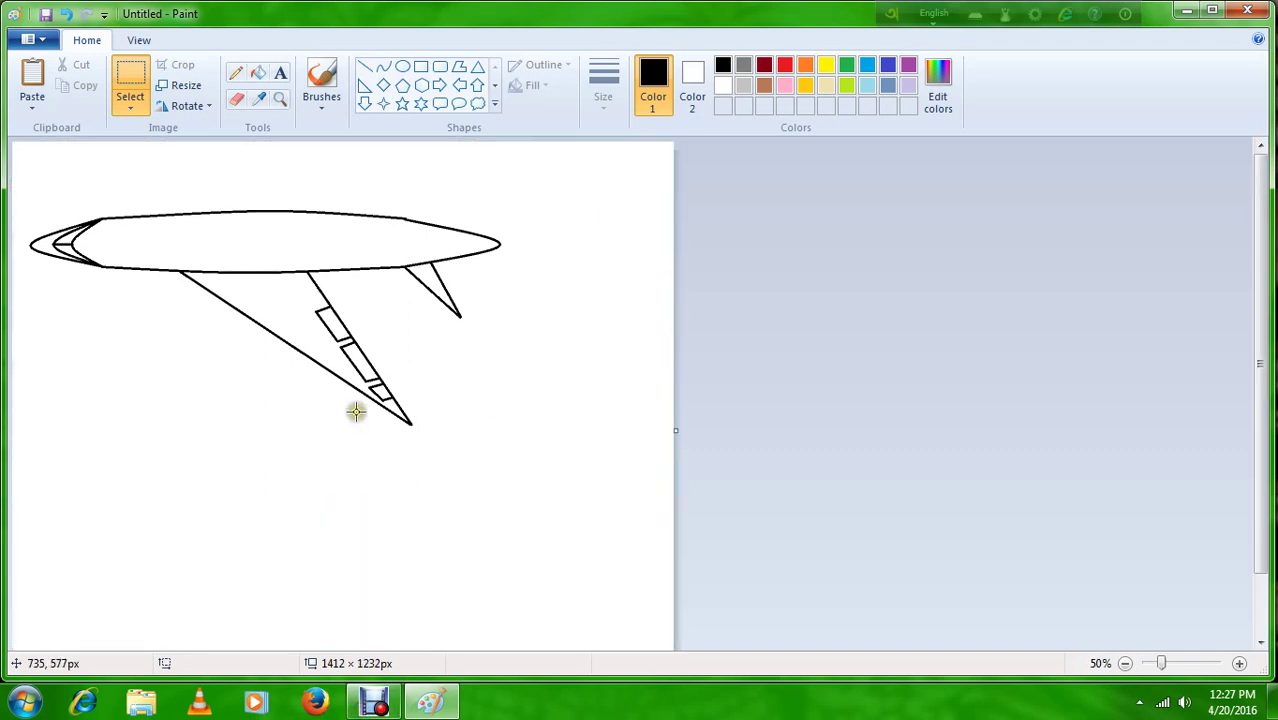
Select the whole picture and move it down to leave empty space above the airplane.
{"action": "key", "text": "ctrl+a"}
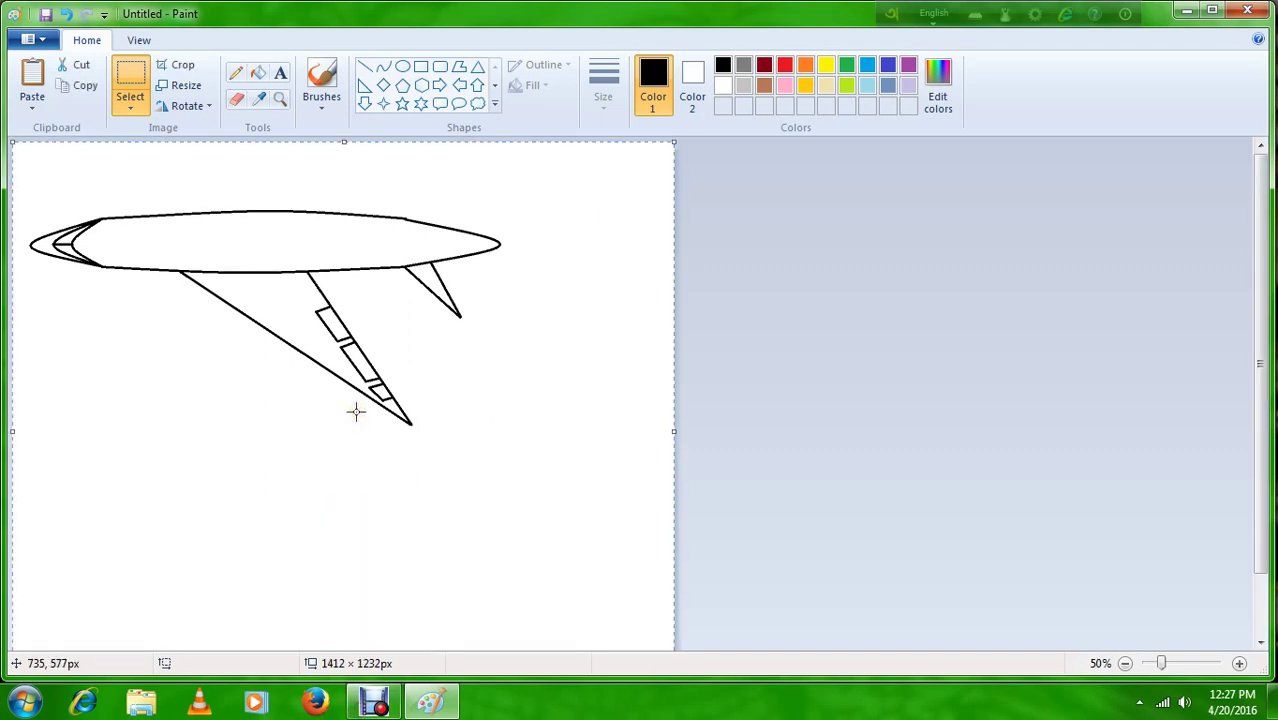
{"action": "key", "text": "Down"}
{"action": "key", "text": "Down"}
{"action": "key", "text": "Down"}
{"action": "key", "text": "Down"}
{"action": "key", "text": "Down"}
{"action": "key", "text": "Down"}
{"action": "key", "text": "Down"}
{"action": "key", "text": "Down"}
{"action": "key", "text": "Down"}
{"action": "key", "text": "Down"}
{"action": "key", "text": "Down"}
{"action": "key", "text": "Down"}
{"action": "key", "text": "Down"}
{"action": "key", "text": "Down"}
{"action": "key", "text": "Down"}
{"action": "key", "text": "Down"}
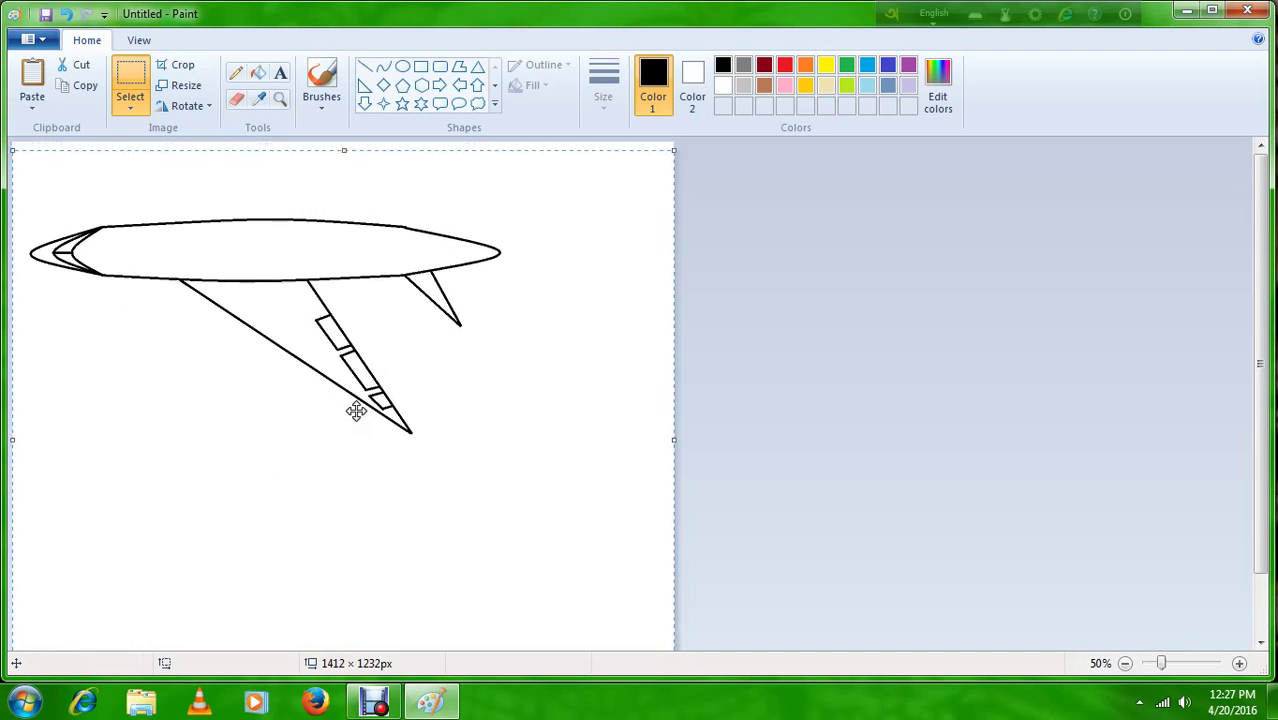
{"action": "key", "text": "Down"}
{"action": "key", "text": "Down"}
{"action": "key", "text": "Down"}
{"action": "key", "text": "Down"}
{"action": "key", "text": "Down"}
{"action": "key", "text": "Down"}
{"action": "key", "text": "Down"}
{"action": "key", "text": "Down"}
{"action": "key", "text": "Down"}
{"action": "key", "text": "Down"}
{"action": "key", "text": "Down"}
{"action": "key", "text": "Down"}
{"action": "key", "text": "Down"}
{"action": "key", "text": "Down"}
{"action": "key", "text": "Down"}
{"action": "key", "text": "Down"}
{"action": "key", "text": "Down"}
{"action": "key", "text": "Down"}
{"action": "key", "text": "Down"}
{"action": "key", "text": "Down"}
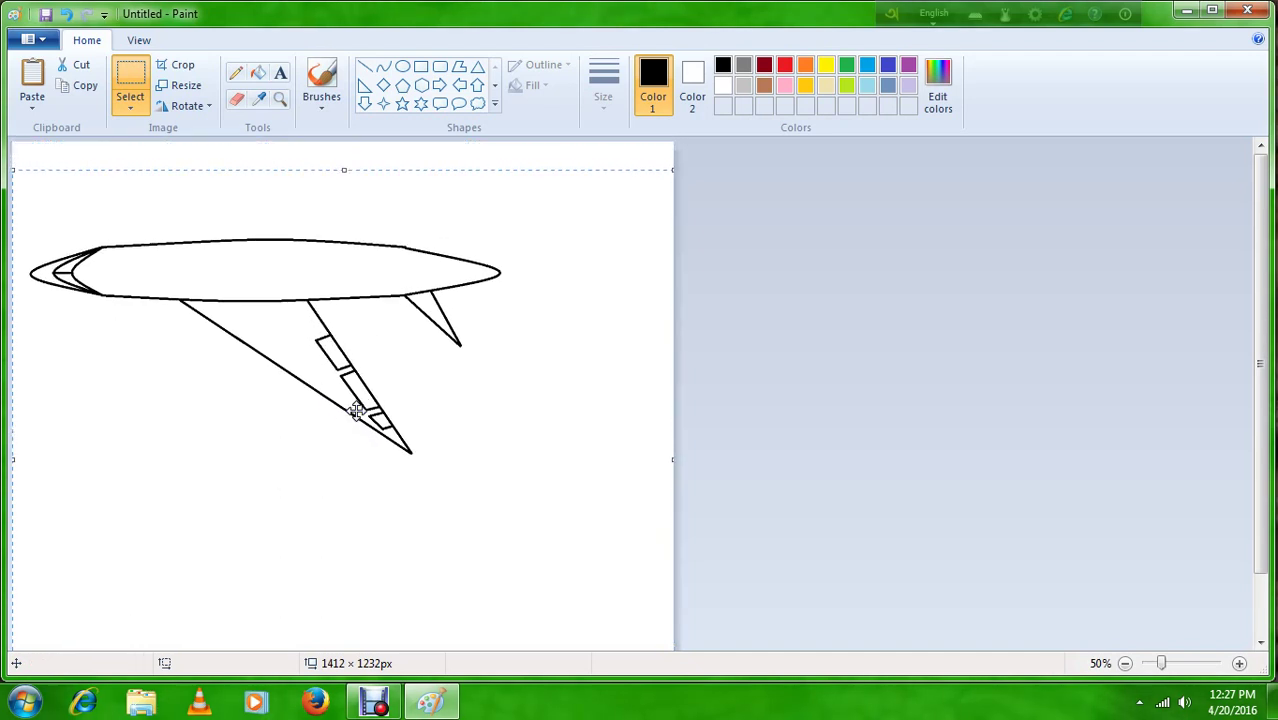
{"action": "key", "text": "Down"}
{"action": "key", "text": "Down"}
{"action": "key", "text": "Down"}
{"action": "key", "text": "Down"}
{"action": "key", "text": "Down"}
{"action": "key", "text": "Down"}
{"action": "key", "text": "Down"}
{"action": "key", "text": "Down"}
{"action": "key", "text": "Down"}
{"action": "key", "text": "Down"}
{"action": "key", "text": "Down"}
{"action": "key", "text": "Down"}
{"action": "key", "text": "Down"}
{"action": "key", "text": "Down"}
{"action": "key", "text": "Down"}
{"action": "key", "text": "Down"}
{"action": "key", "text": "Down"}
{"action": "key", "text": "Down"}
{"action": "key", "text": "Down"}
{"action": "key", "text": "Down"}
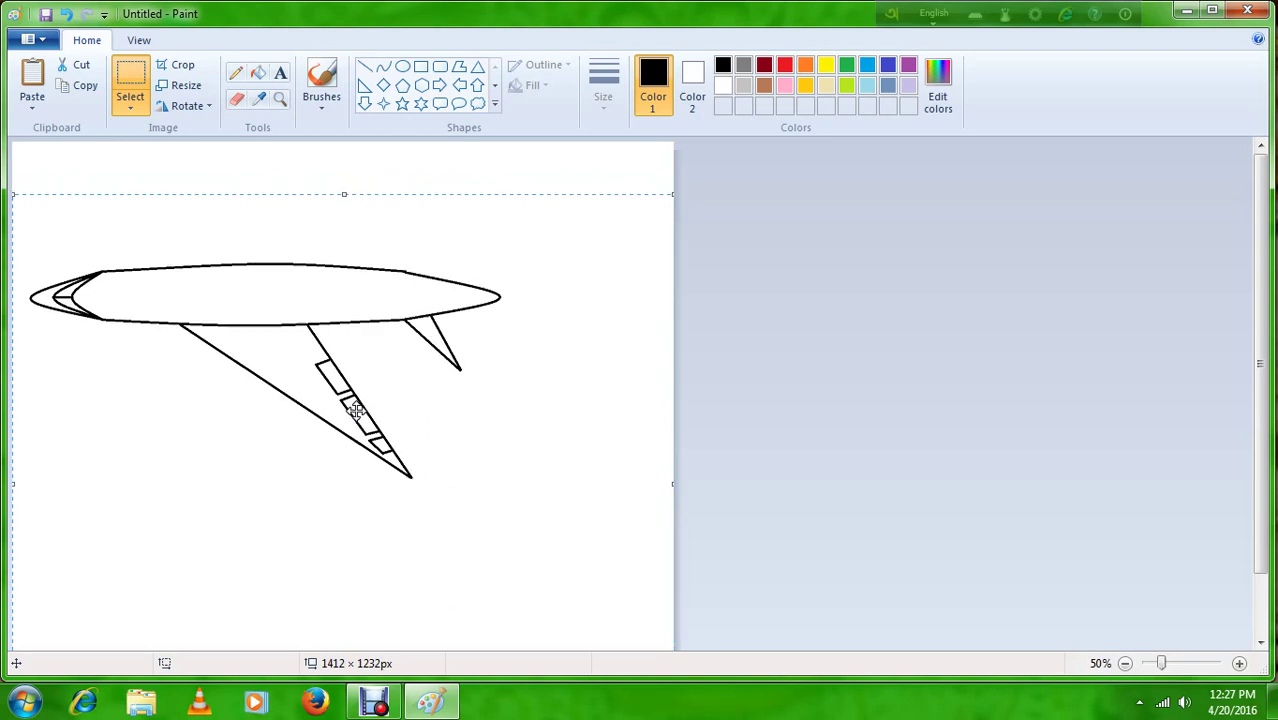
{"action": "key", "text": "Down"}
{"action": "key", "text": "Down"}
{"action": "key", "text": "Down"}
{"action": "key", "text": "Down"}
{"action": "key", "text": "Down"}
{"action": "key", "text": "Down"}
{"action": "key", "text": "Down"}
{"action": "key", "text": "Down"}
{"action": "key", "text": "Down"}
{"action": "key", "text": "Down"}
{"action": "key", "text": "Down"}
{"action": "key", "text": "Down"}
{"action": "key", "text": "Down"}
{"action": "key", "text": "Down"}
{"action": "key", "text": "Down"}
{"action": "key", "text": "Down"}
{"action": "key", "text": "Down"}
{"action": "key", "text": "Down"}
{"action": "key", "text": "Down"}
{"action": "key", "text": "Down"}
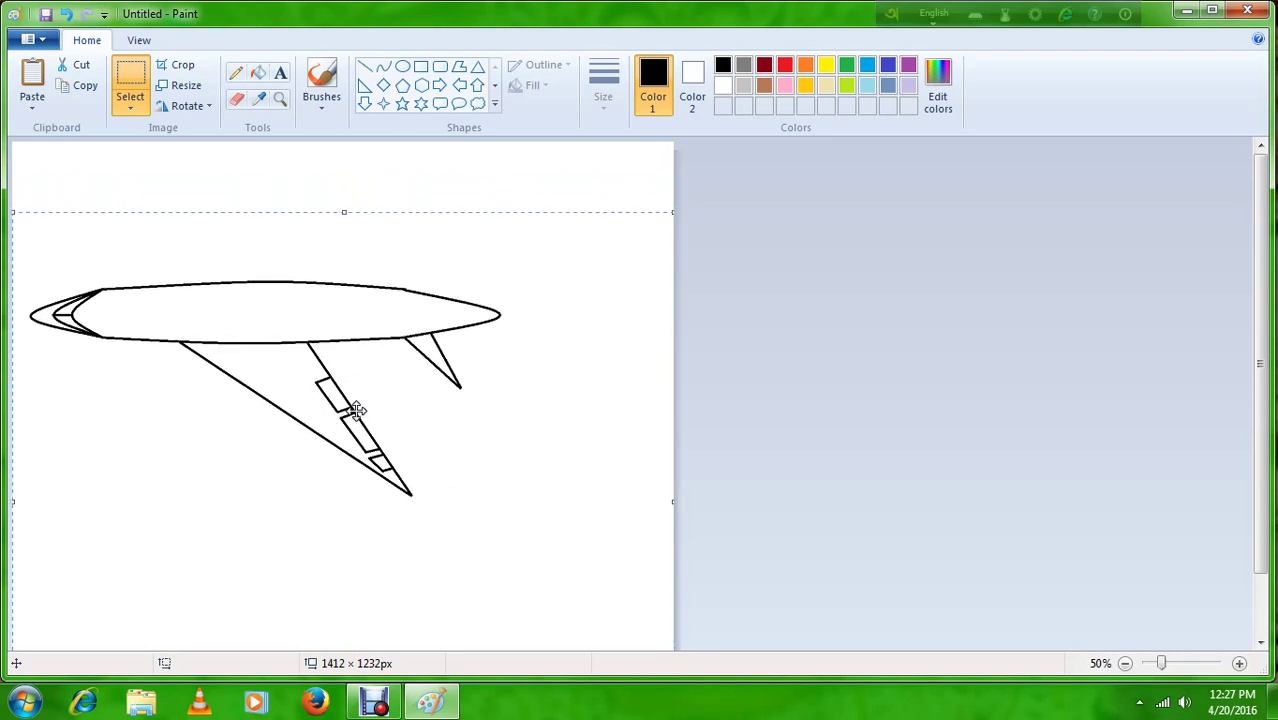
{"action": "key", "text": "Down"}
{"action": "key", "text": "Down"}
{"action": "key", "text": "Down"}
{"action": "key", "text": "Down"}
{"action": "key", "text": "Down"}
{"action": "key", "text": "Down"}
{"action": "key", "text": "Down"}
{"action": "key", "text": "Down"}
{"action": "key", "text": "Down"}
{"action": "key", "text": "Down"}
{"action": "key", "text": "Down"}
{"action": "key", "text": "Down"}
{"action": "key", "text": "Down"}
{"action": "key", "text": "Down"}
{"action": "key", "text": "Down"}
{"action": "key", "text": "Down"}
{"action": "key", "text": "Down"}
{"action": "key", "text": "Down"}
{"action": "key", "text": "Down"}
{"action": "key", "text": "Down"}
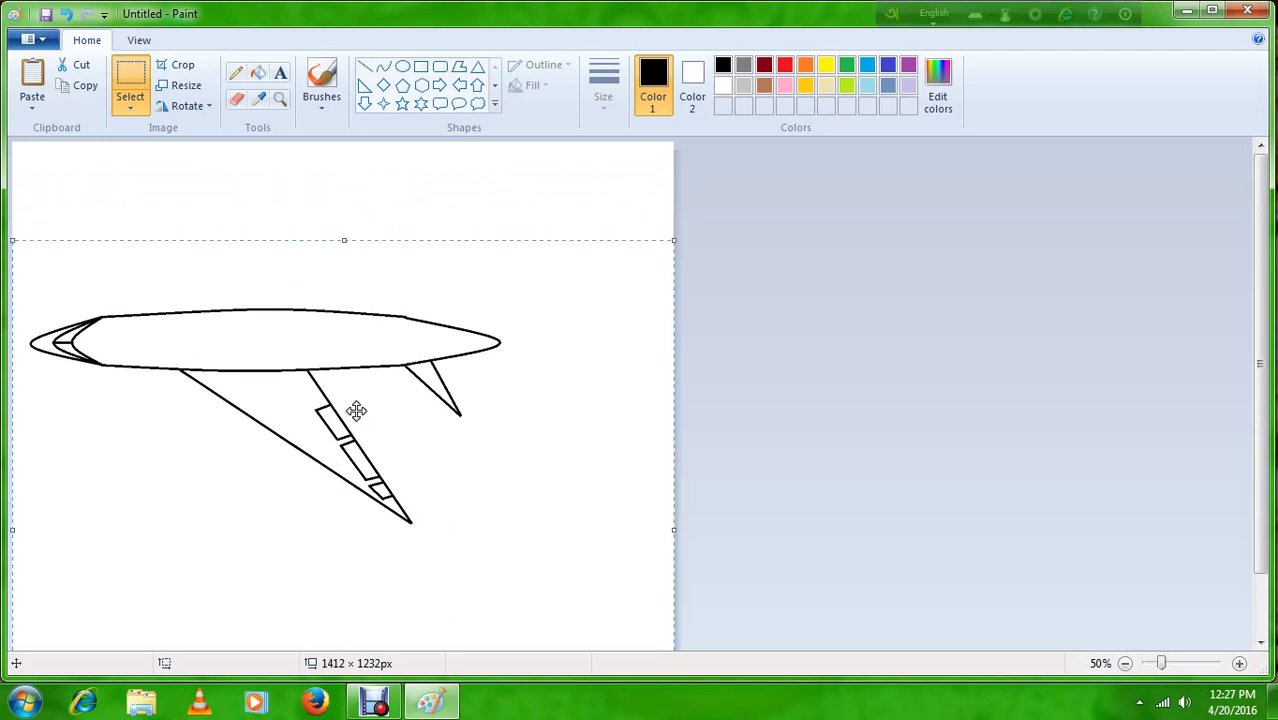
{"action": "key", "text": "Down"}
{"action": "key", "text": "Down"}
{"action": "key", "text": "Down"}
{"action": "key", "text": "Down"}
{"action": "key", "text": "Down"}
{"action": "key", "text": "Down"}
{"action": "key", "text": "Down"}
{"action": "key", "text": "Down"}
{"action": "key", "text": "Down"}
{"action": "key", "text": "Down"}
{"action": "key", "text": "Down"}
{"action": "key", "text": "Down"}
{"action": "key", "text": "Down"}
{"action": "key", "text": "Down"}
{"action": "key", "text": "Down"}
{"action": "key", "text": "Down"}
{"action": "key", "text": "Down"}
{"action": "key", "text": "Down"}
{"action": "key", "text": "Down"}
{"action": "key", "text": "Down"}
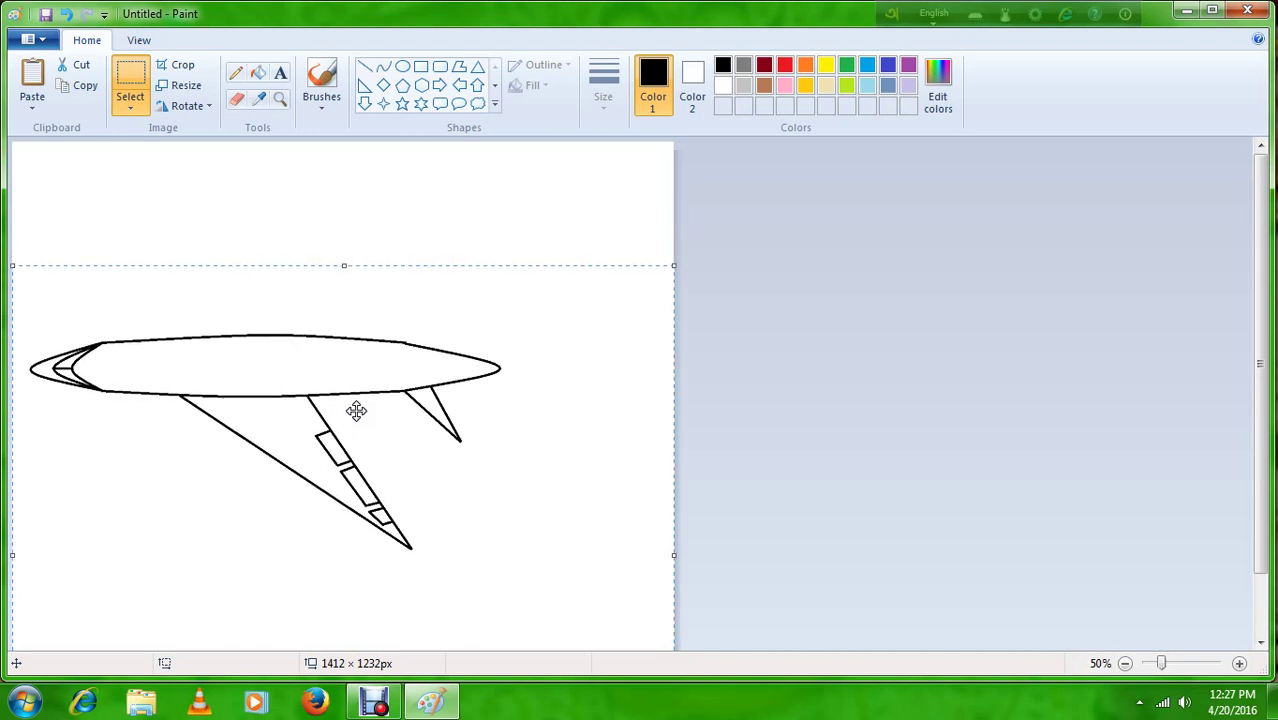
{"action": "left_click", "coordinate": [414, 191]}
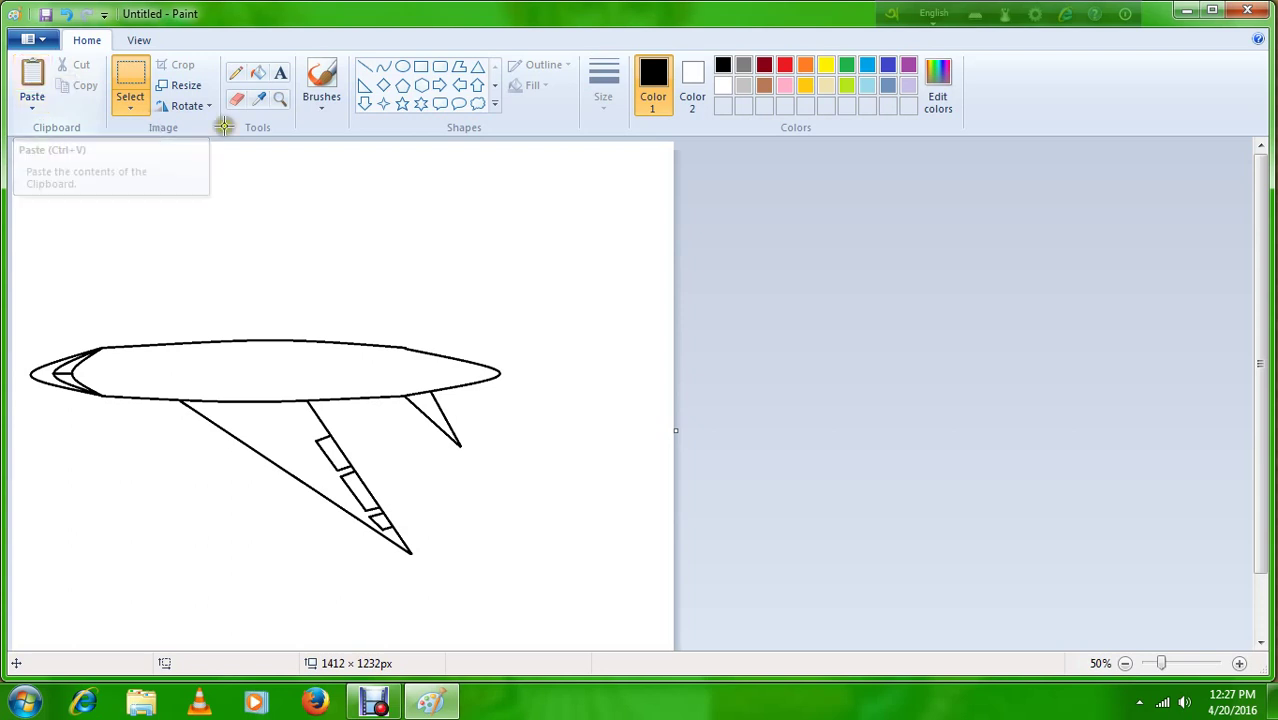
Clear the whole canvas, paste the copied airplane half and place it in the lower part of the canvas.
{"action": "key", "text": "ctrl+a"}
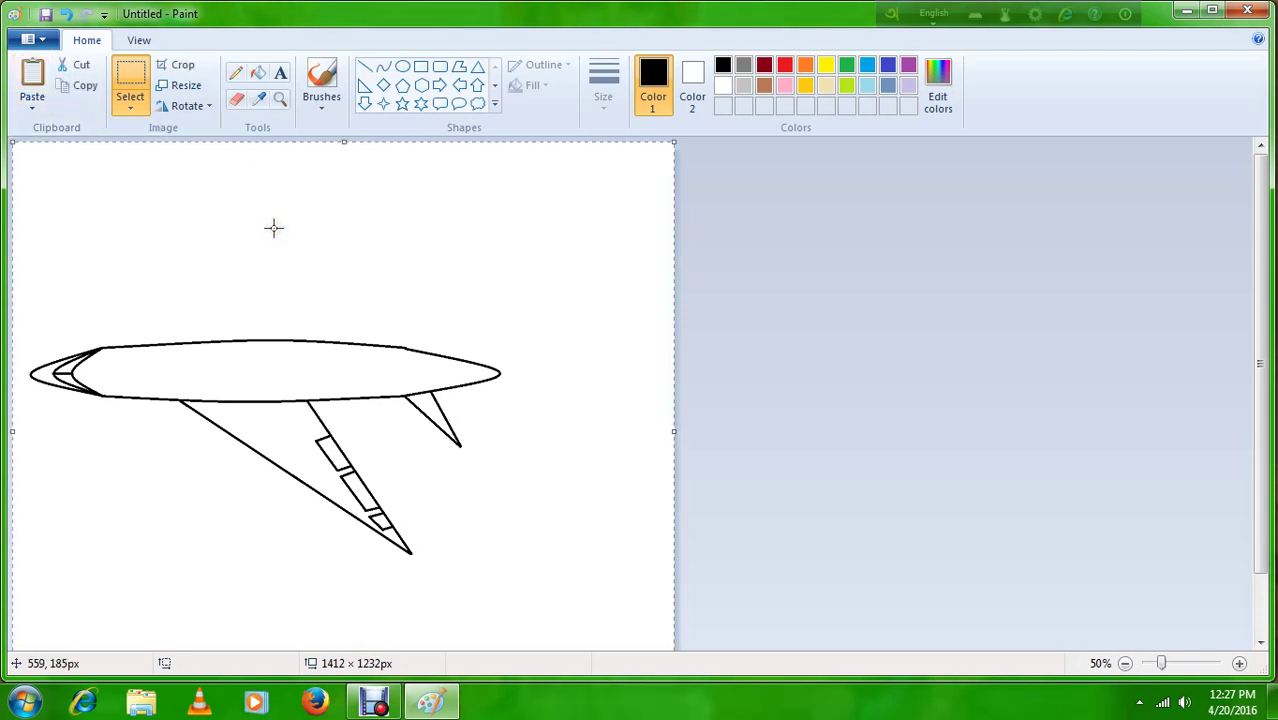
{"action": "key", "text": "Delete"}
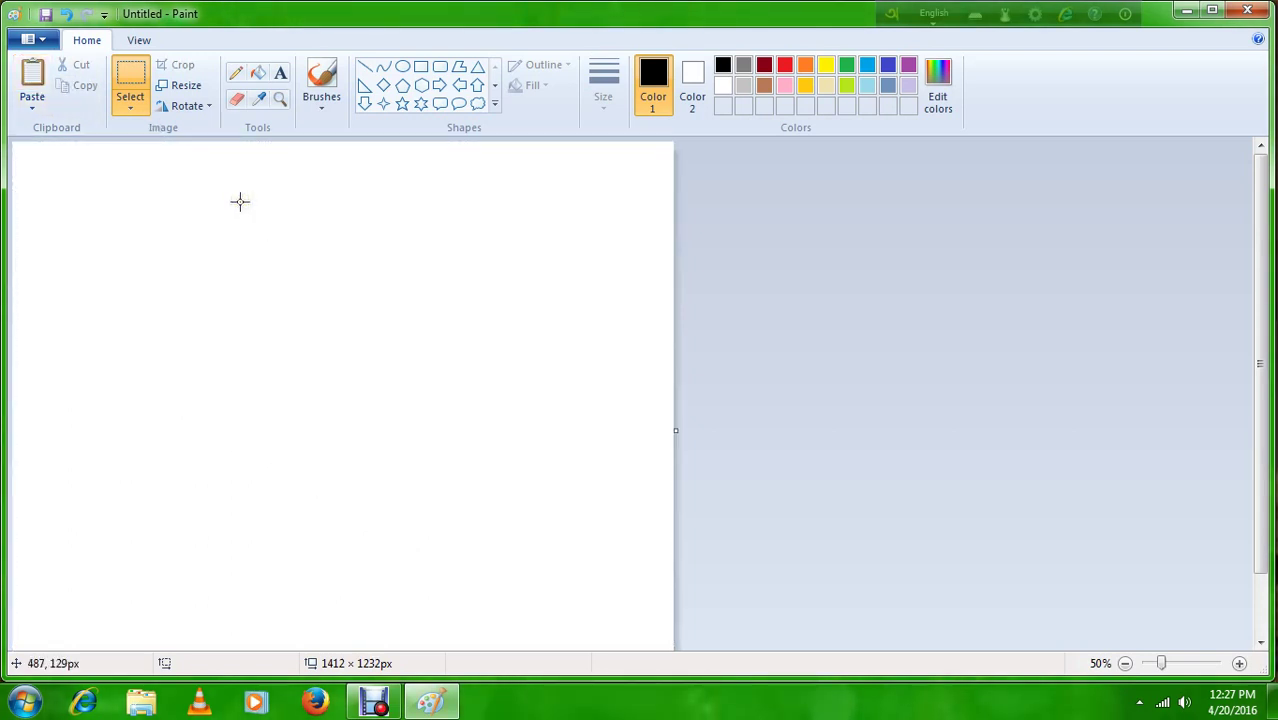
{"action": "key", "text": "ctrl+v"}
{"action": "mouse_move", "coordinate": [234, 200]}
{"action": "left_mouse_down"}
{"action": "mouse_move", "coordinate": [282, 328]}
{"action": "mouse_move", "coordinate": [286, 527]}
{"action": "mouse_move", "coordinate": [291, 512]}
{"action": "left_mouse_up"}
{"action": "left_click", "coordinate": [318, 297]}
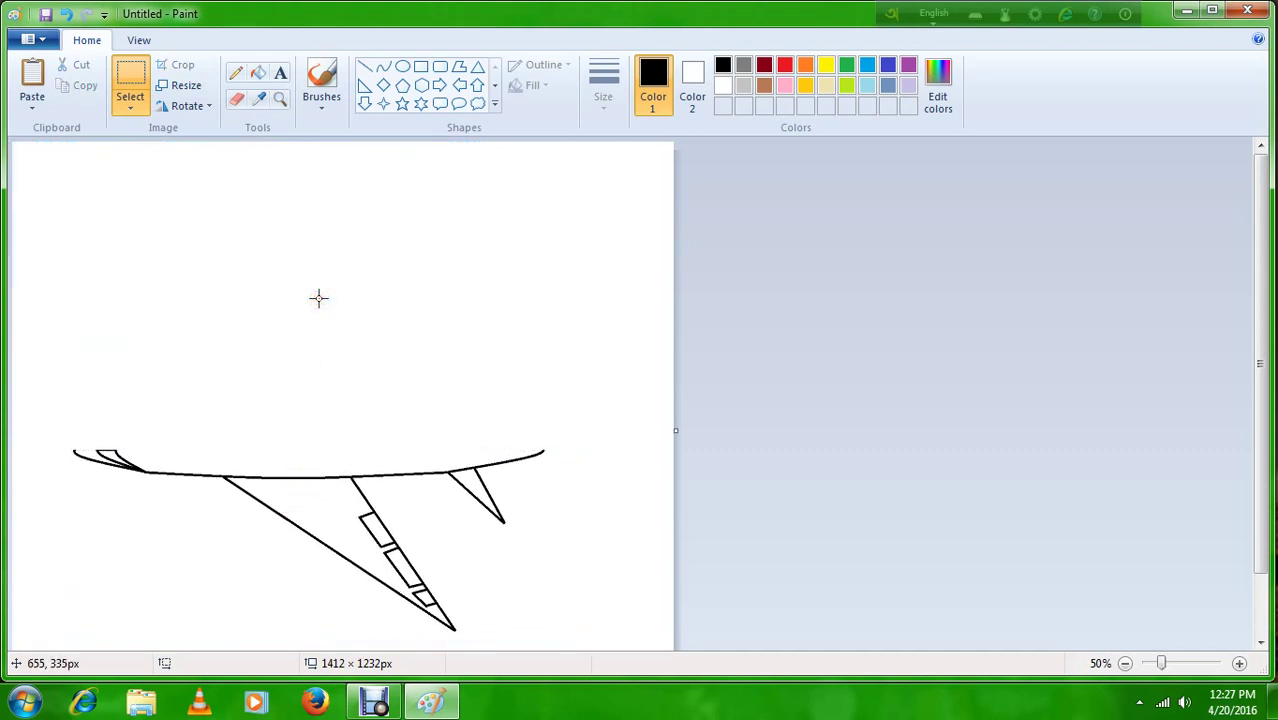
Paste a second copy of the airplane half, enable transparent selection and align the copy exactly over the first half.
{"action": "key", "text": "ctrl+v"}
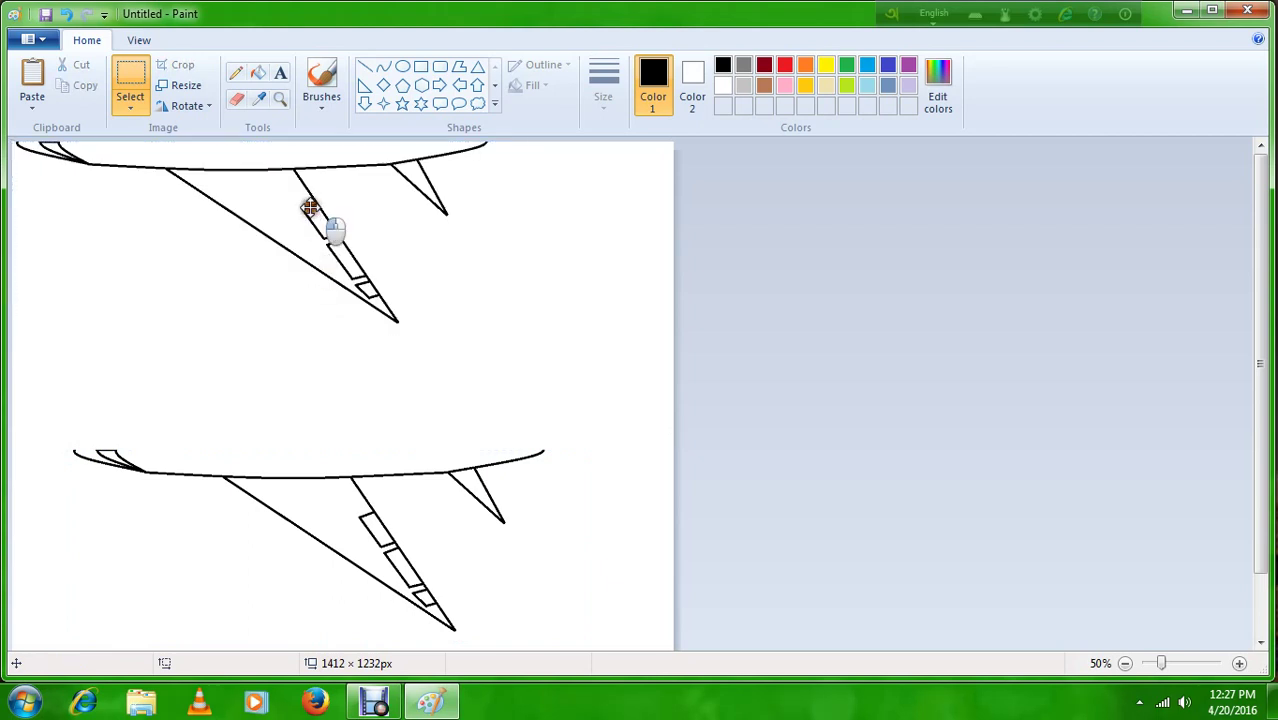
{"action": "left_click_drag", "start_coordinate": [310, 207], "coordinate": [390, 504]}
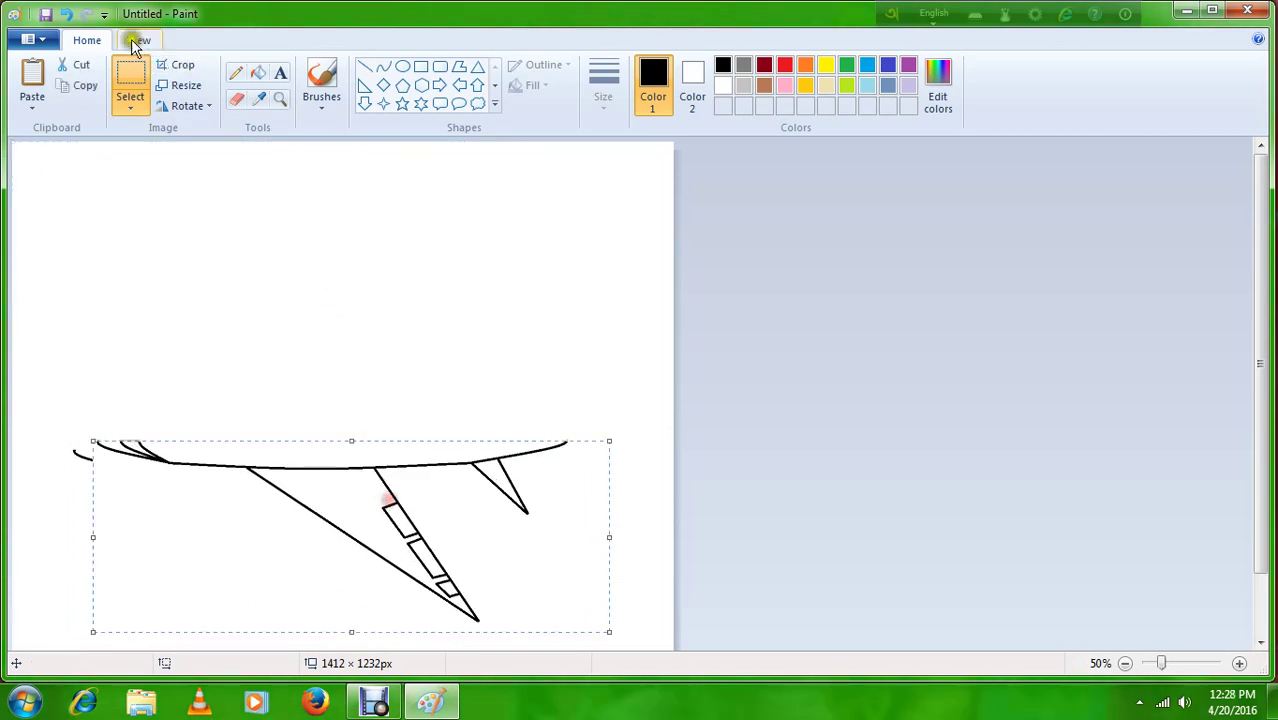
{"action": "left_click", "coordinate": [130, 105]}
{"action": "left_click", "coordinate": [168, 276]}
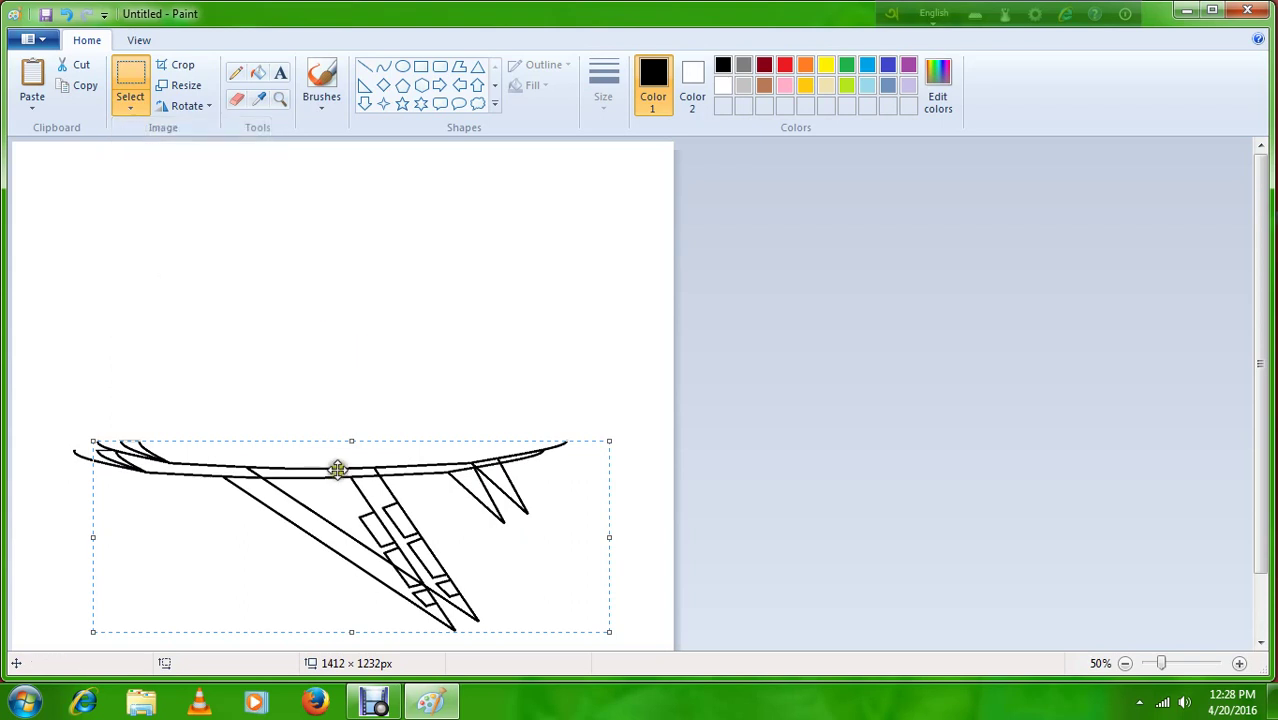
{"action": "left_click_drag", "start_coordinate": [334, 479], "coordinate": [313, 489]}
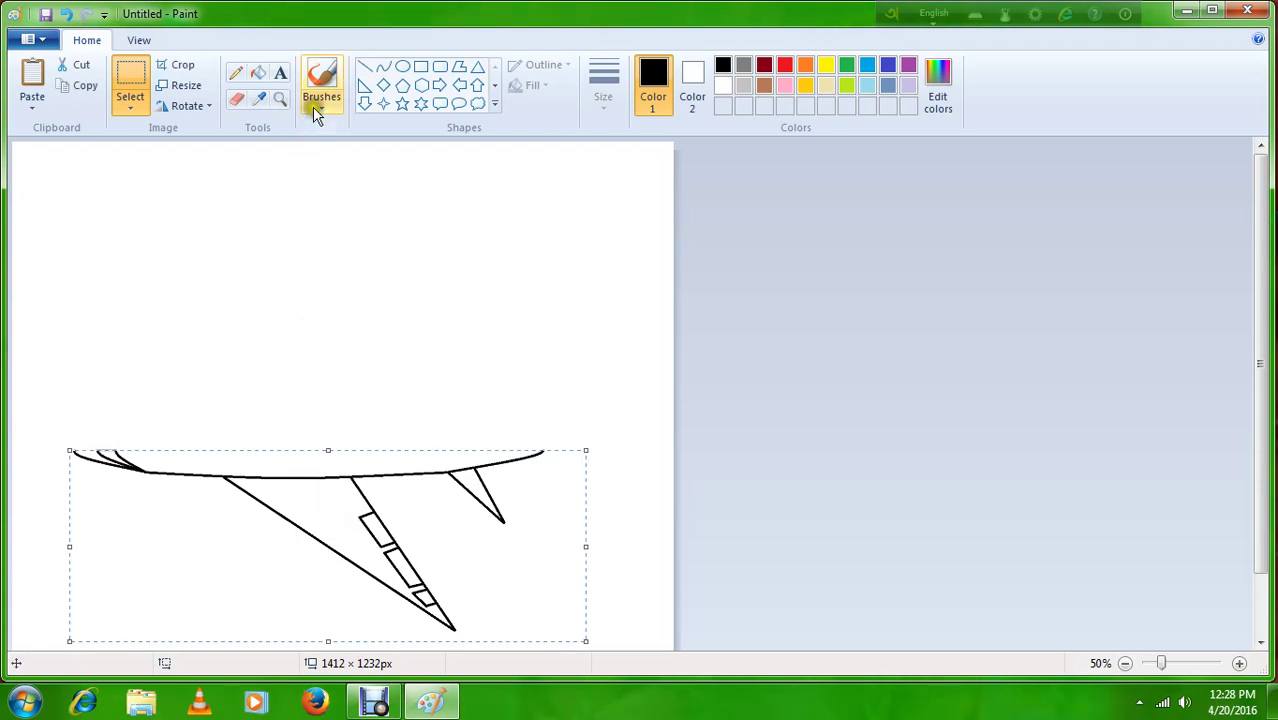
Try flipping the pasted copy horizontally and moving it upward, and delete that copy.
{"action": "left_click", "coordinate": [180, 107]}
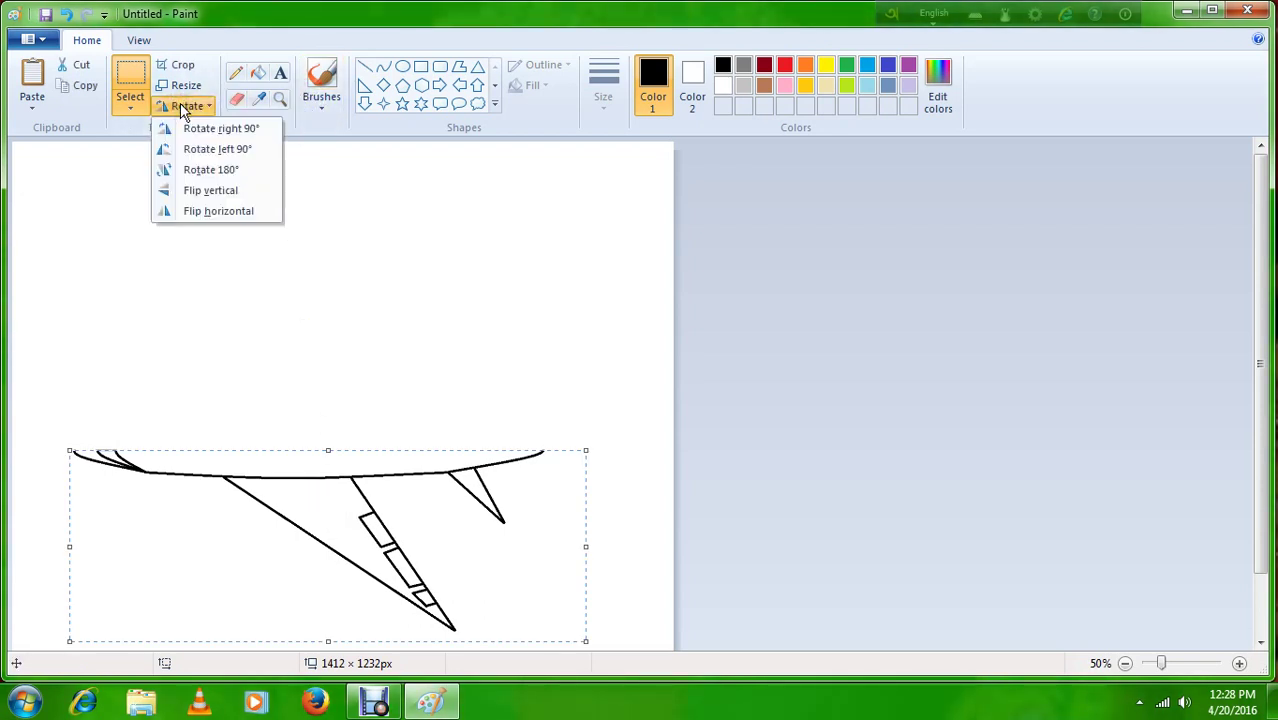
{"action": "left_click", "coordinate": [205, 210]}
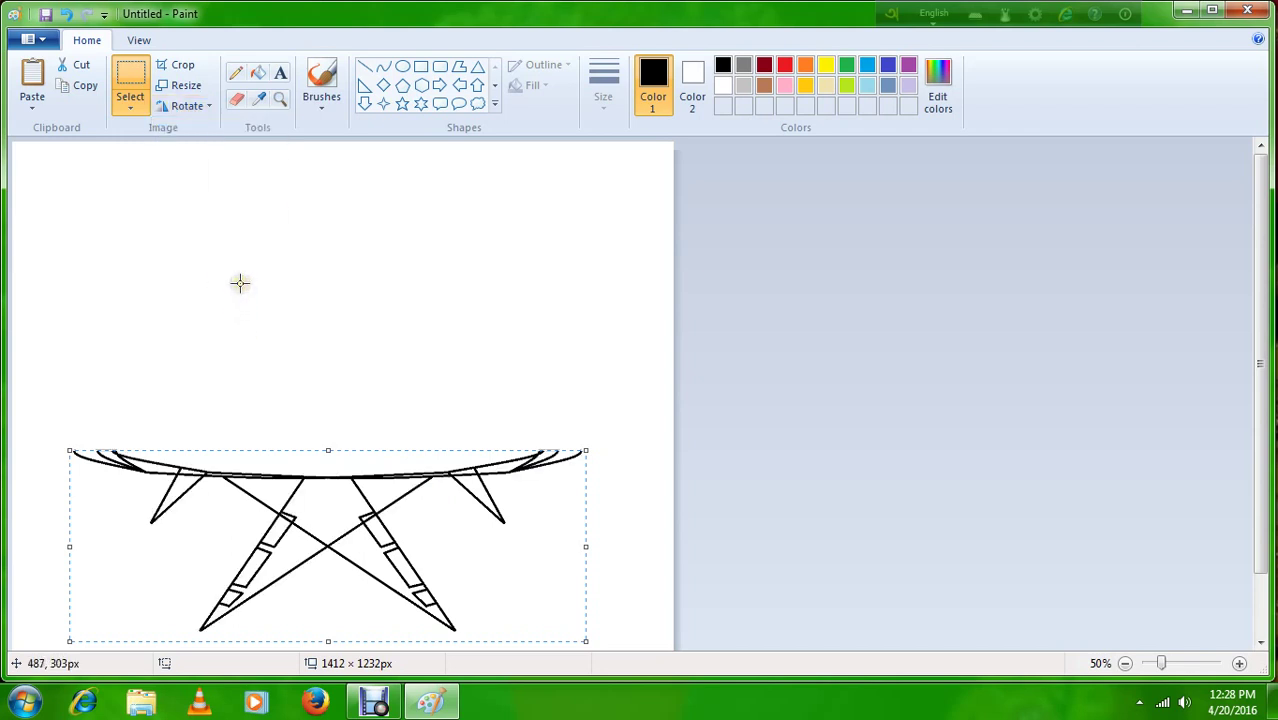
{"action": "left_click_drag", "start_coordinate": [365, 553], "coordinate": [362, 413]}
{"action": "key", "text": "Delete"}
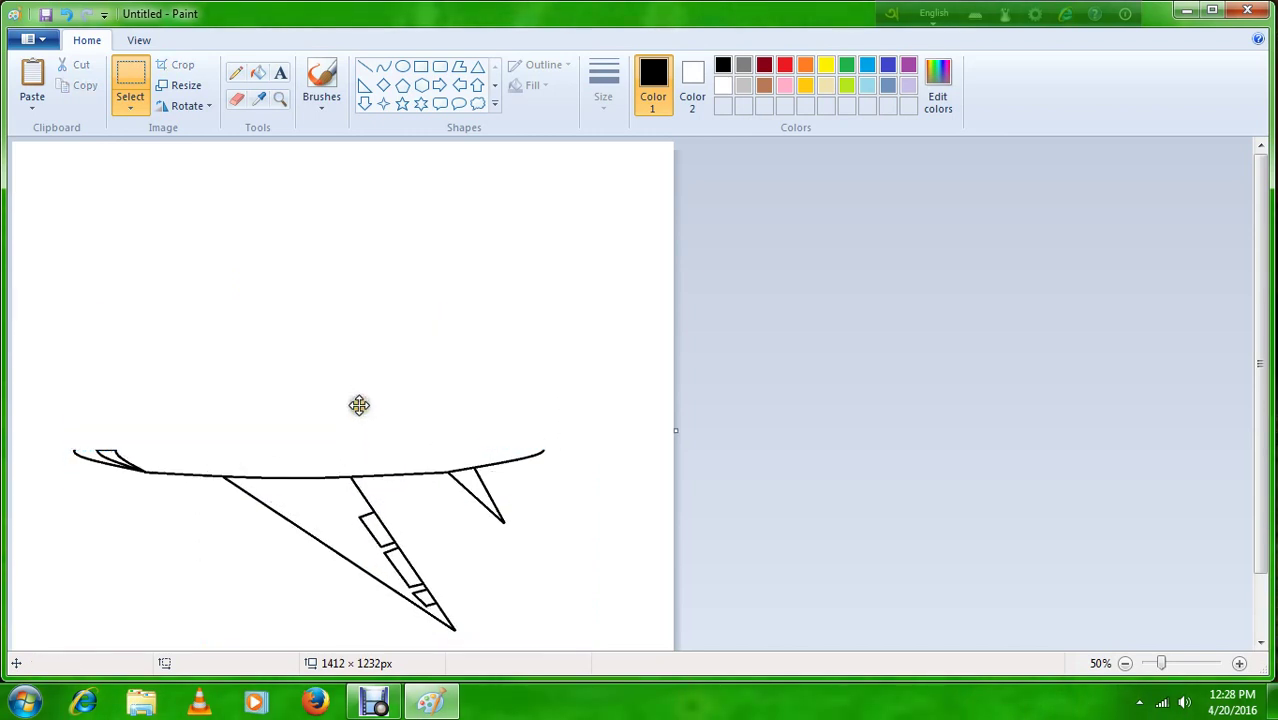
Paste the airplane half again, flip it vertically and join it to the lower half along the fuselage centreline.
{"action": "key", "text": "ctrl+z"}
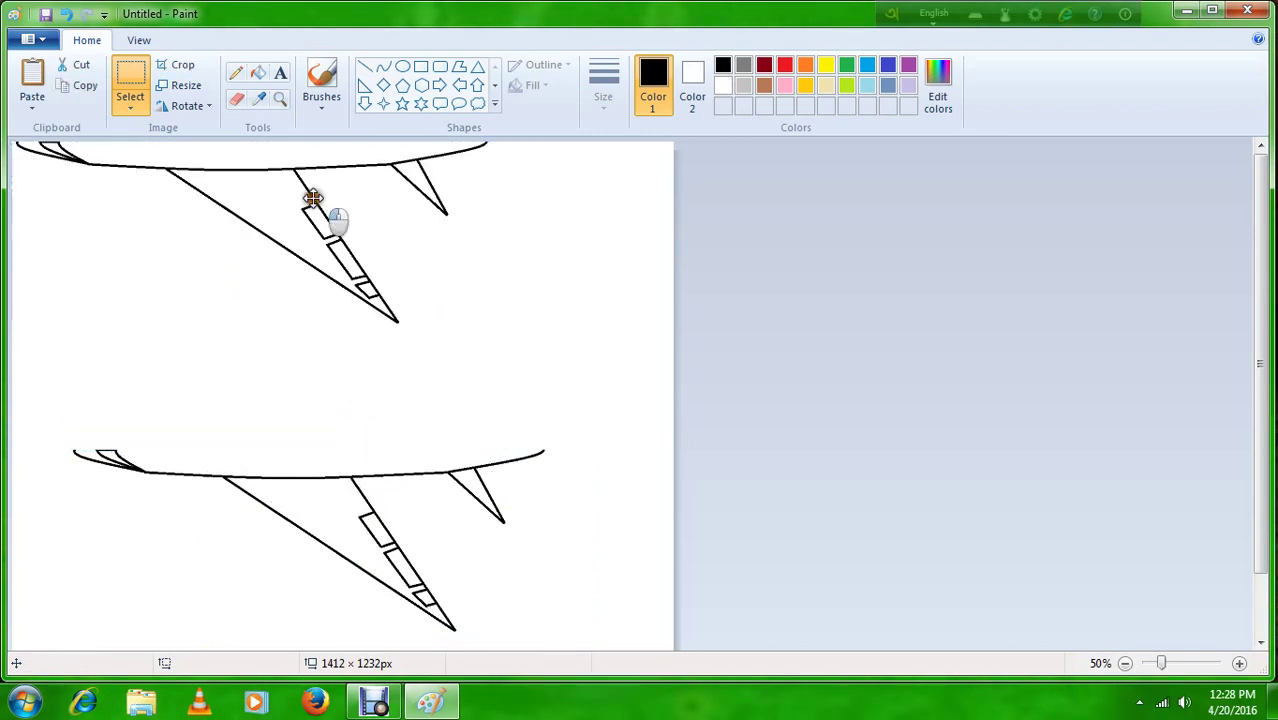
{"action": "left_click_drag", "start_coordinate": [320, 205], "coordinate": [370, 507]}
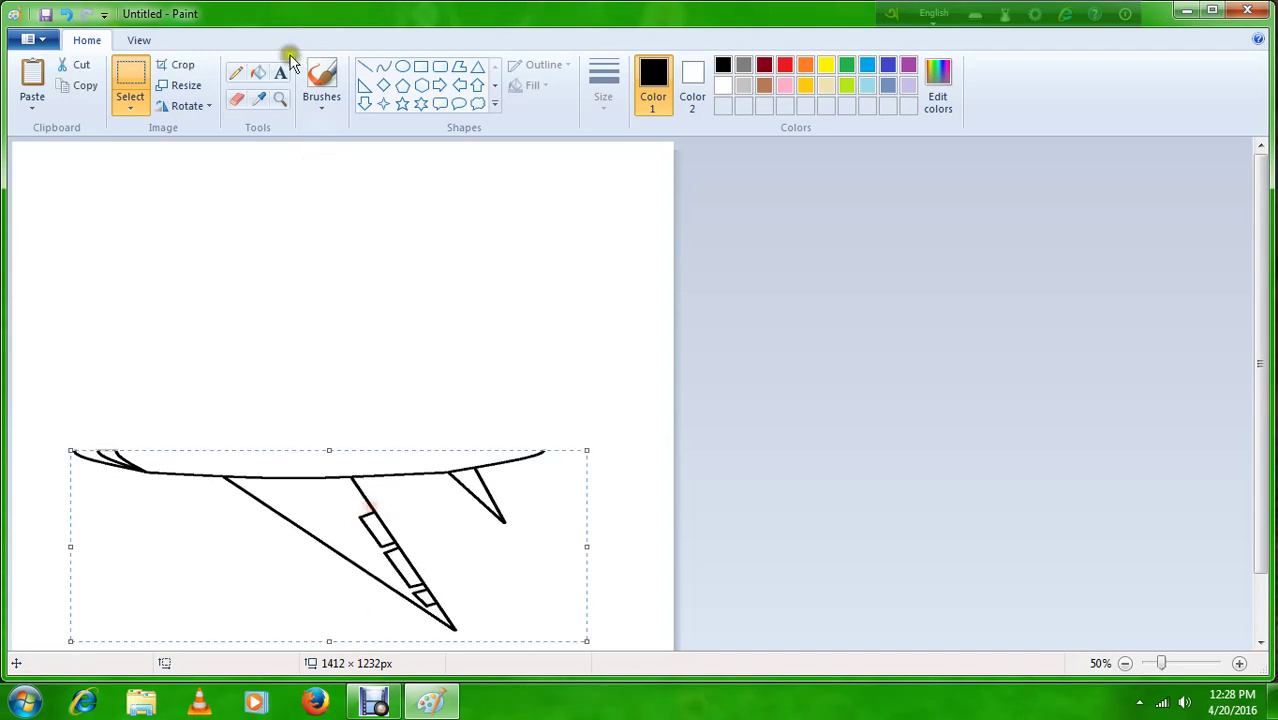
{"action": "left_click", "coordinate": [185, 105]}
{"action": "left_click", "coordinate": [233, 192]}
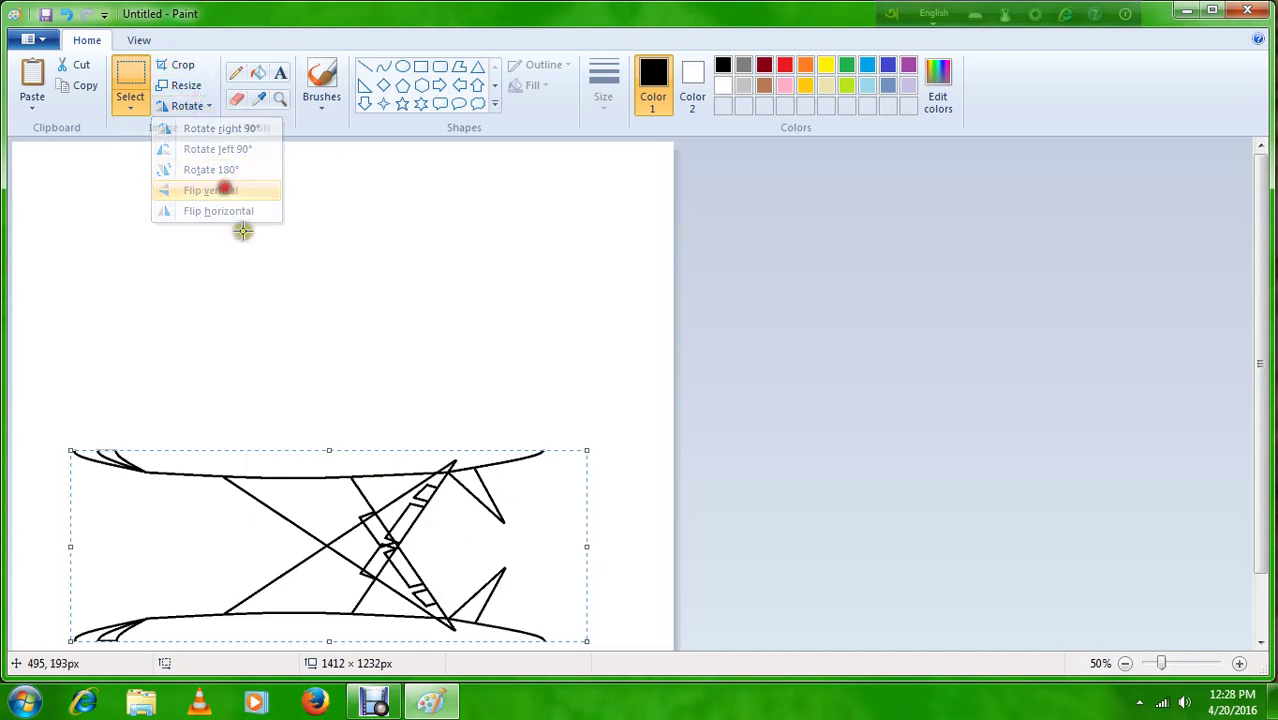
{"action": "left_click_drag", "start_coordinate": [325, 628], "coordinate": [325, 437]}
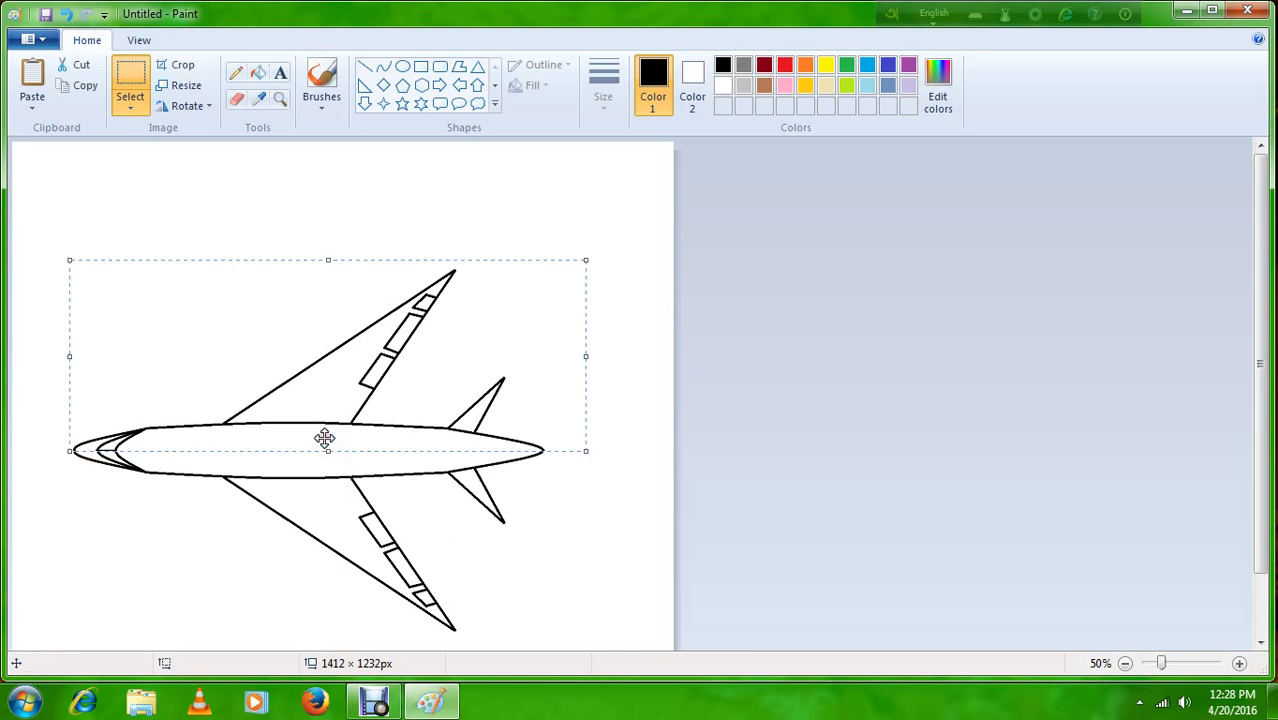
{"action": "left_click", "coordinate": [297, 194]}
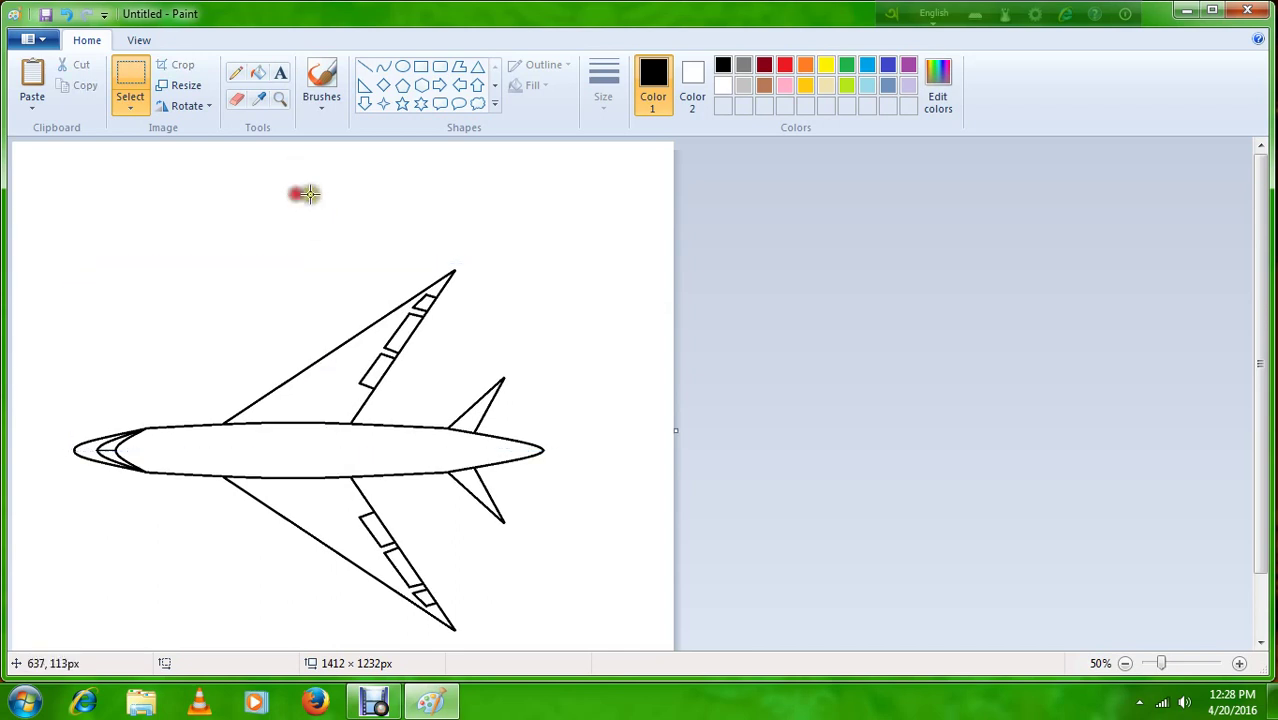
Draw a slim, pointed tail fin with straight lines on the fuselage centreline between the tailplanes.
{"action": "left_click", "coordinate": [366, 67]}
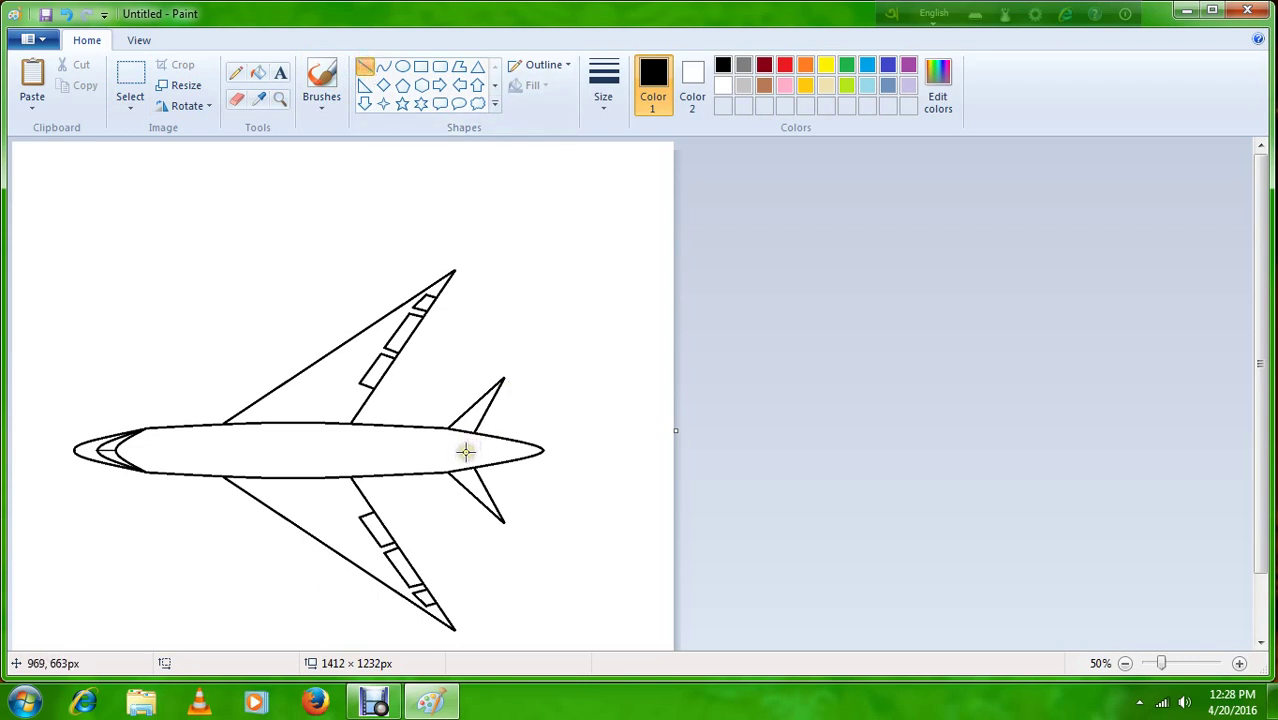
{"action": "mouse_move", "coordinate": [465, 449]}
{"action": "left_mouse_down"}
{"action": "mouse_move", "coordinate": [525, 447]}
{"action": "mouse_move", "coordinate": [465, 446]}
{"action": "mouse_move", "coordinate": [483, 441]}
{"action": "mouse_move", "coordinate": [468, 447]}
{"action": "mouse_move", "coordinate": [483, 452]}
{"action": "left_mouse_up"}
{"action": "left_click", "coordinate": [533, 250]}
{"action": "left_click", "coordinate": [528, 342]}
{"action": "left_click", "coordinate": [542, 352]}
{"action": "left_click", "coordinate": [542, 302]}
{"action": "left_click", "coordinate": [567, 318]}
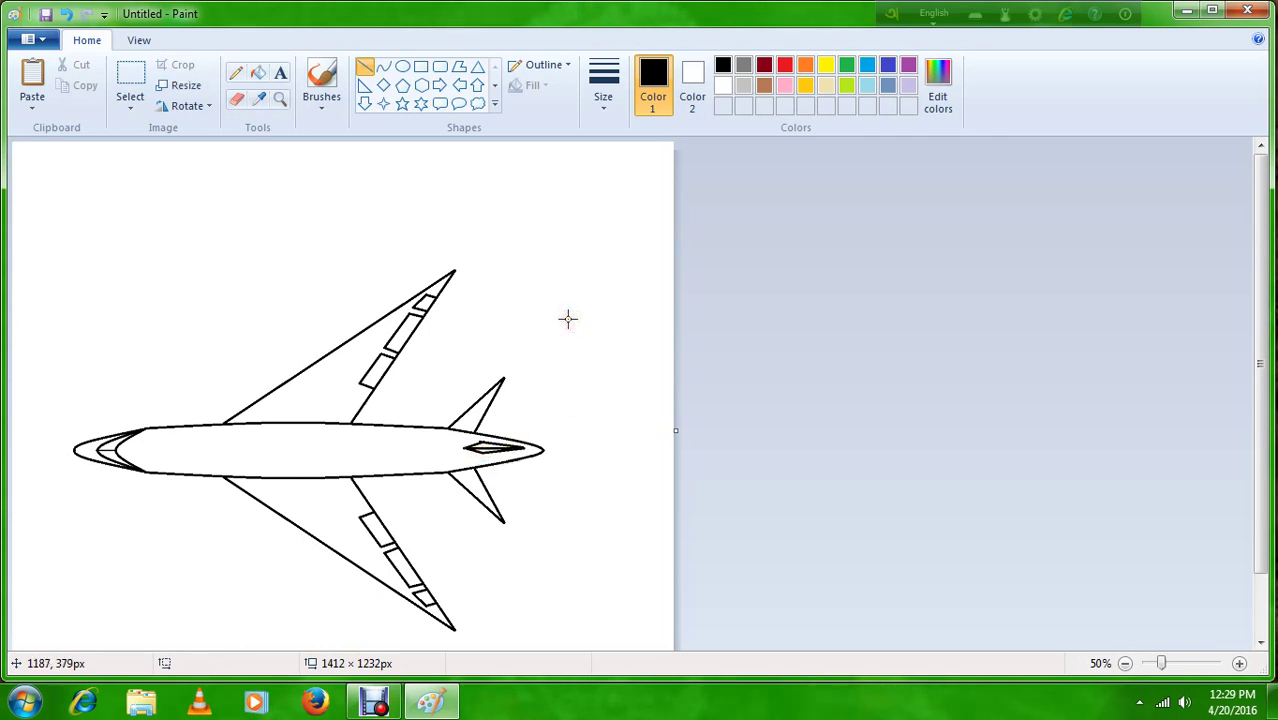
Above the airplane, draw a narrow upright ellipse about 19 × 97 px and a wide ellipse about 261 × 101 px around it.
{"action": "left_click", "coordinate": [403, 67]}
{"action": "left_click_drag", "start_coordinate": [179, 197], "coordinate": [188, 245]}
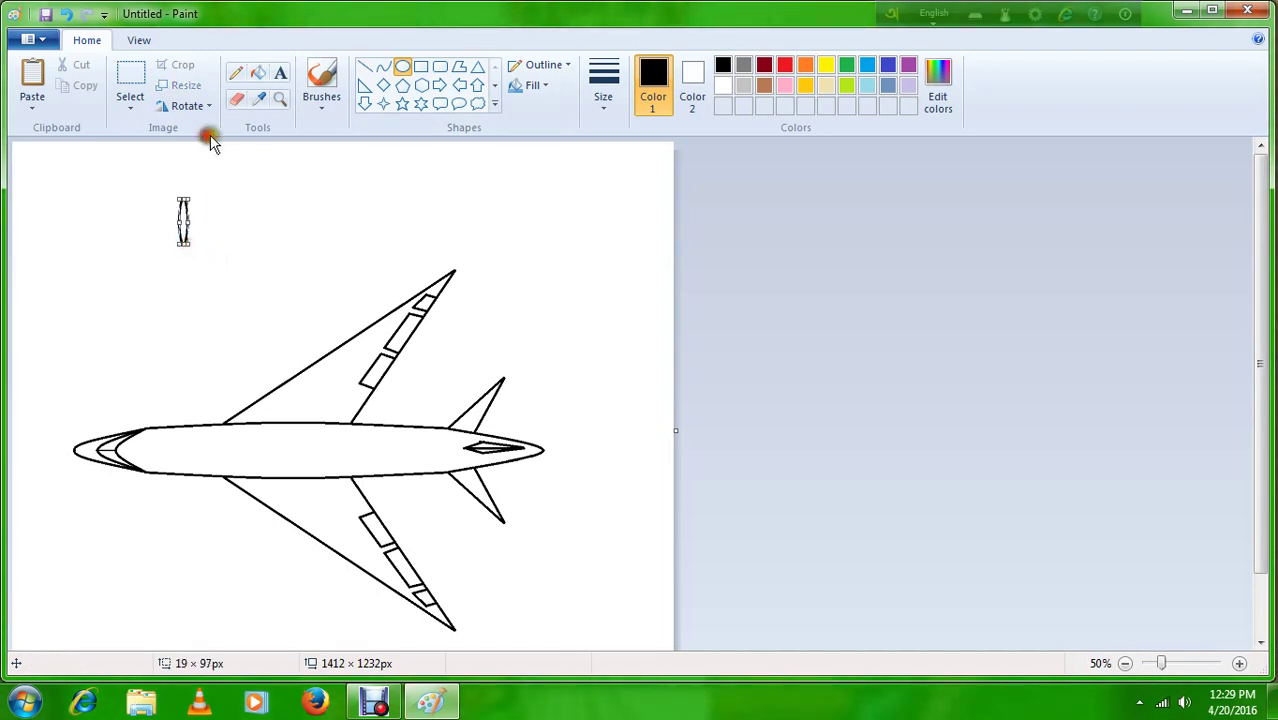
{"action": "left_click", "coordinate": [199, 165]}
{"action": "left_click_drag", "start_coordinate": [181, 199], "coordinate": [214, 266]}
{"action": "left_click_drag", "start_coordinate": [191, 224], "coordinate": [266, 220]}
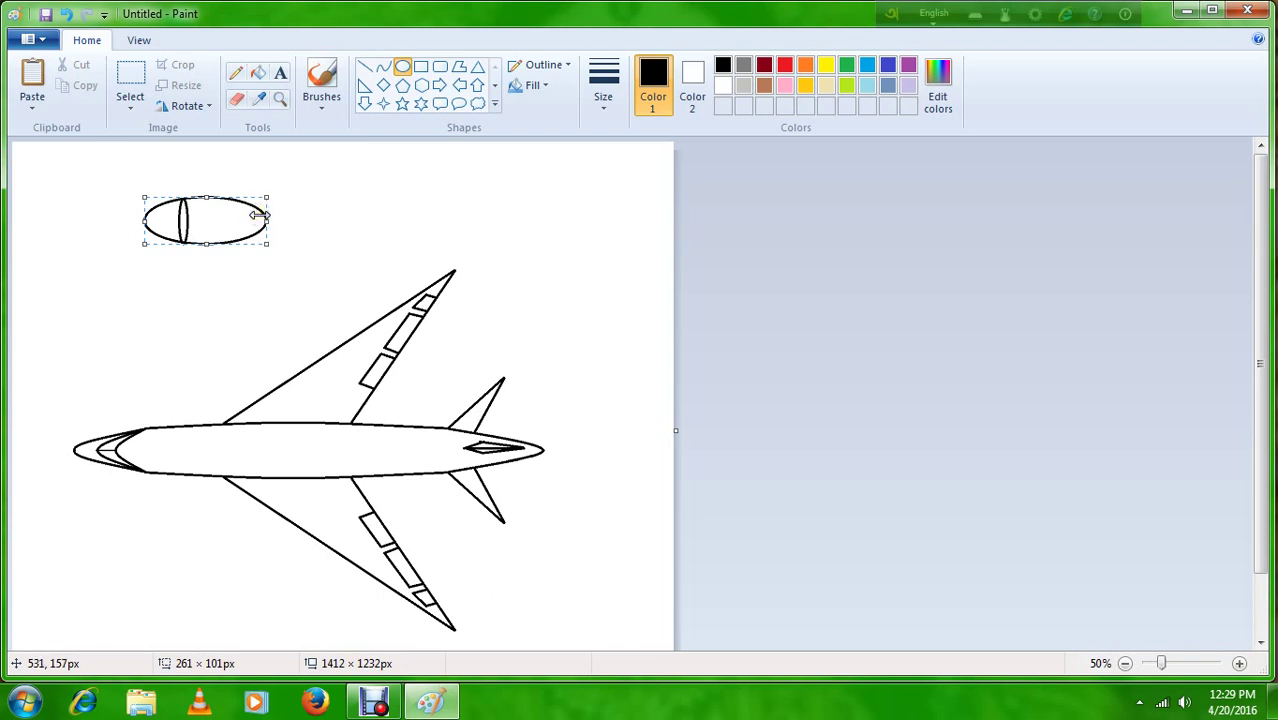
{"action": "left_click", "coordinate": [255, 172]}
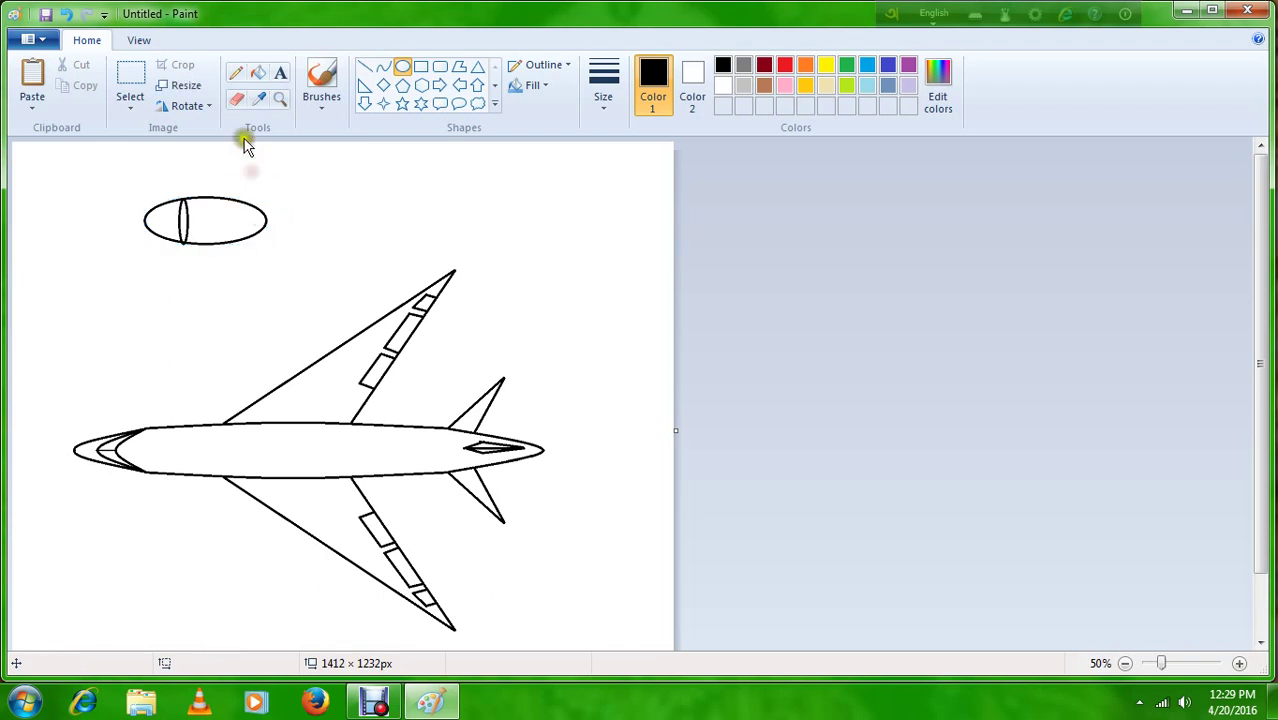
Erase the wide ellipse's end outside the narrow ellipse and add a curve about 23 × 95 px just inside the remaining shape.
{"action": "left_click", "coordinate": [236, 100]}
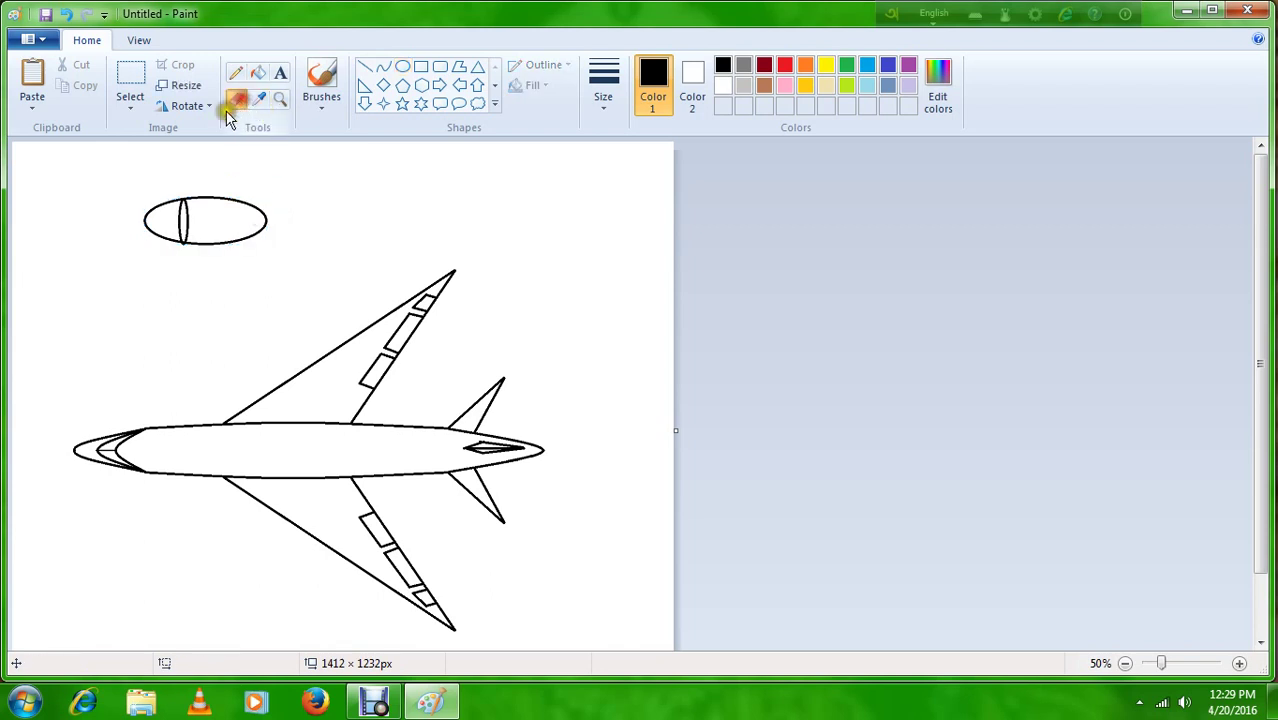
{"action": "left_click", "coordinate": [176, 200]}
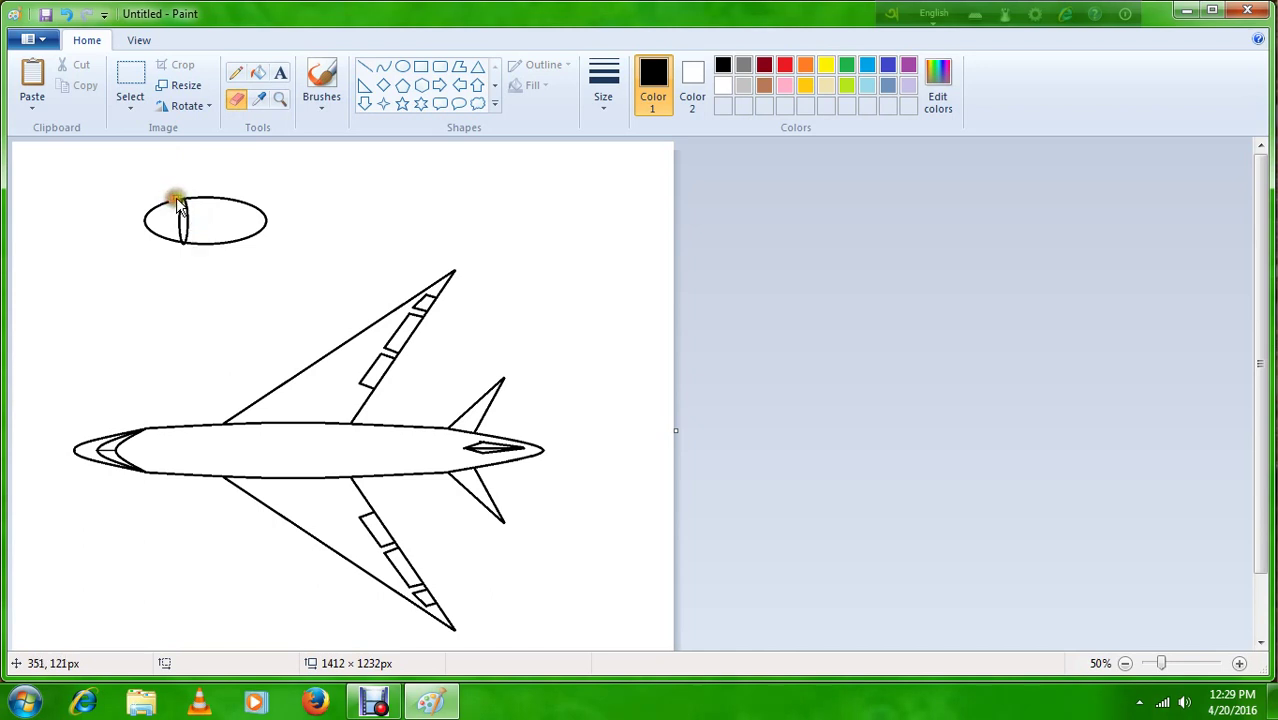
{"action": "mouse_move", "coordinate": [177, 200]}
{"action": "left_mouse_down"}
{"action": "mouse_move", "coordinate": [176, 243]}
{"action": "mouse_move", "coordinate": [147, 230]}
{"action": "mouse_move", "coordinate": [170, 202]}
{"action": "mouse_move", "coordinate": [146, 211]}
{"action": "mouse_move", "coordinate": [161, 237]}
{"action": "mouse_move", "coordinate": [125, 208]}
{"action": "left_mouse_up"}
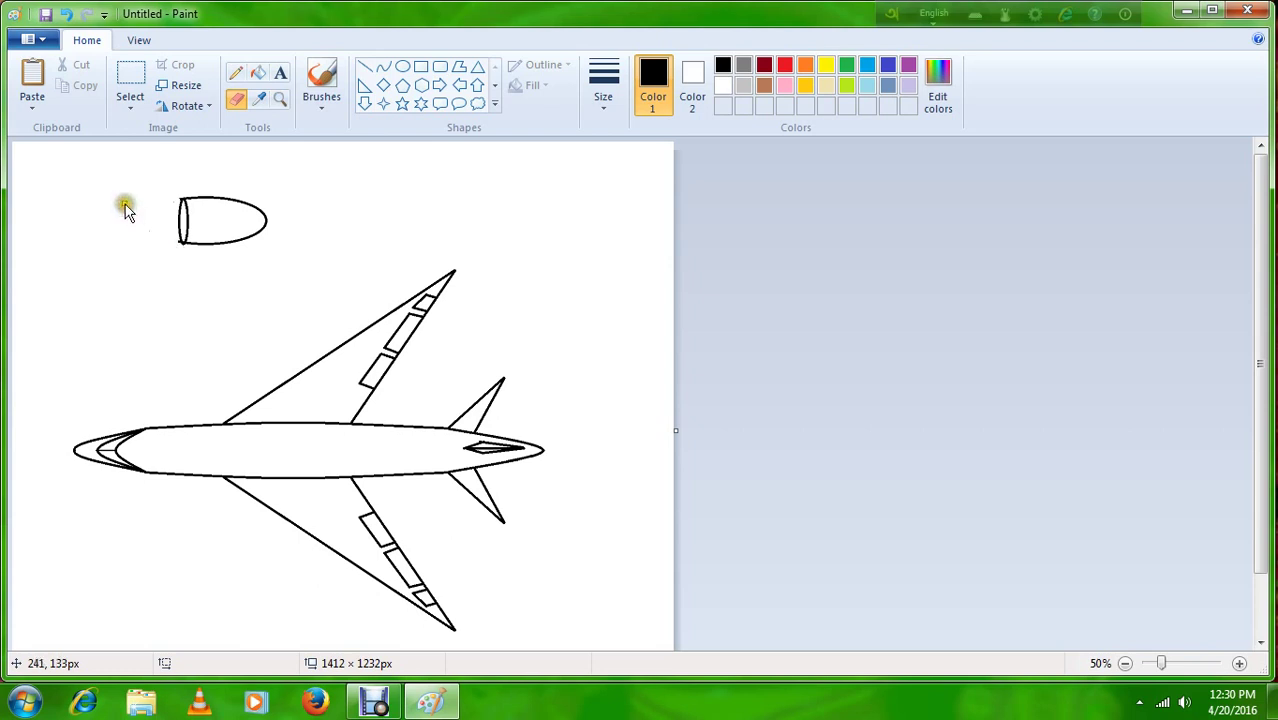
{"action": "left_click", "coordinate": [402, 66]}
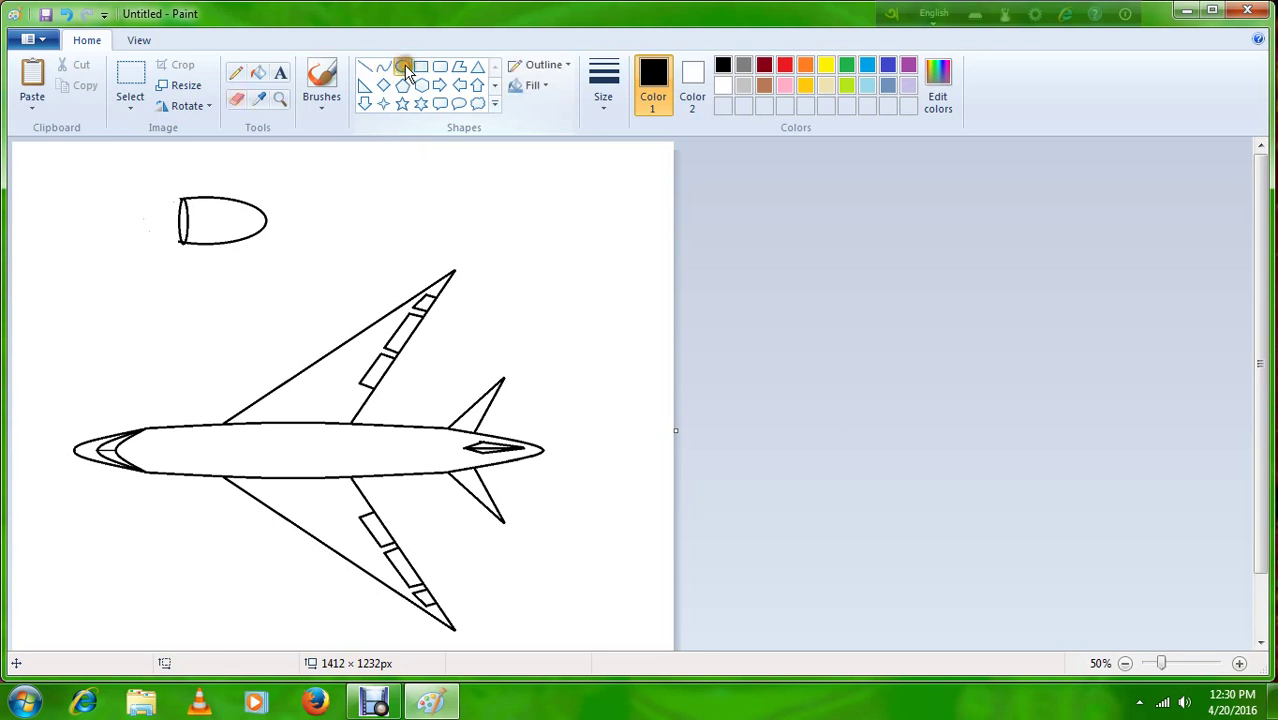
{"action": "left_click", "coordinate": [384, 66]}
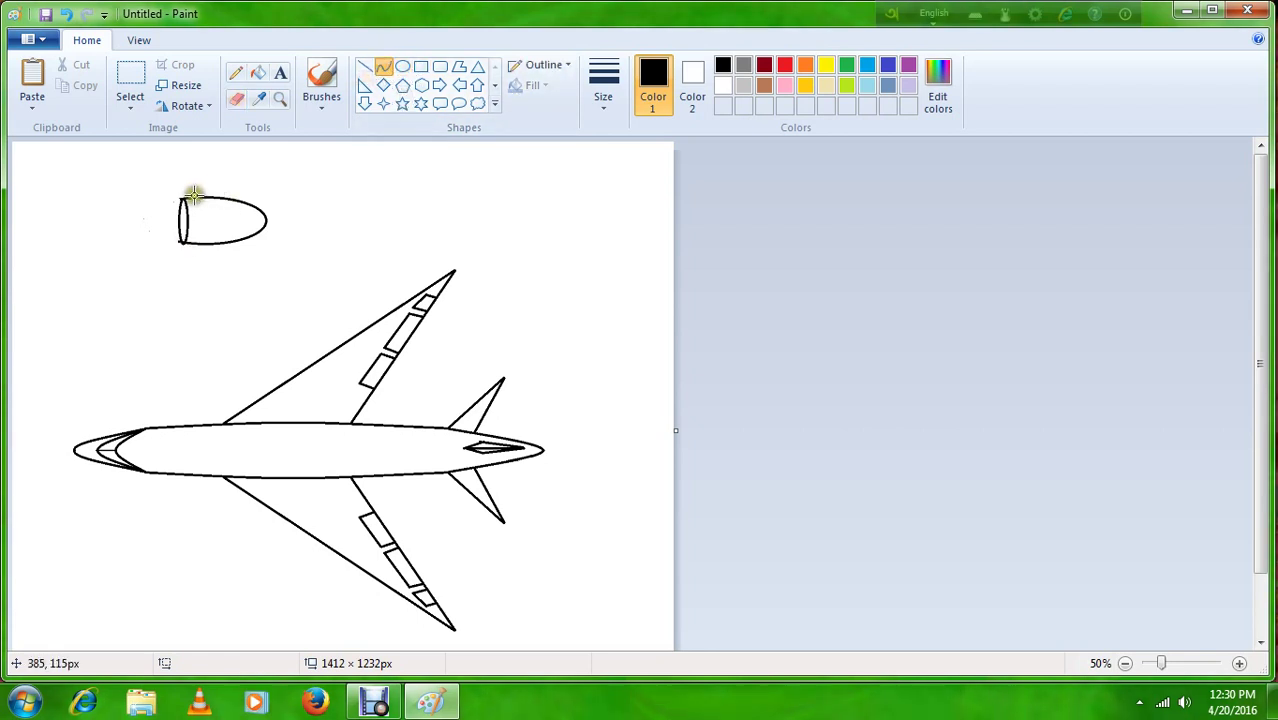
{"action": "left_click_drag", "start_coordinate": [188, 198], "coordinate": [194, 229]}
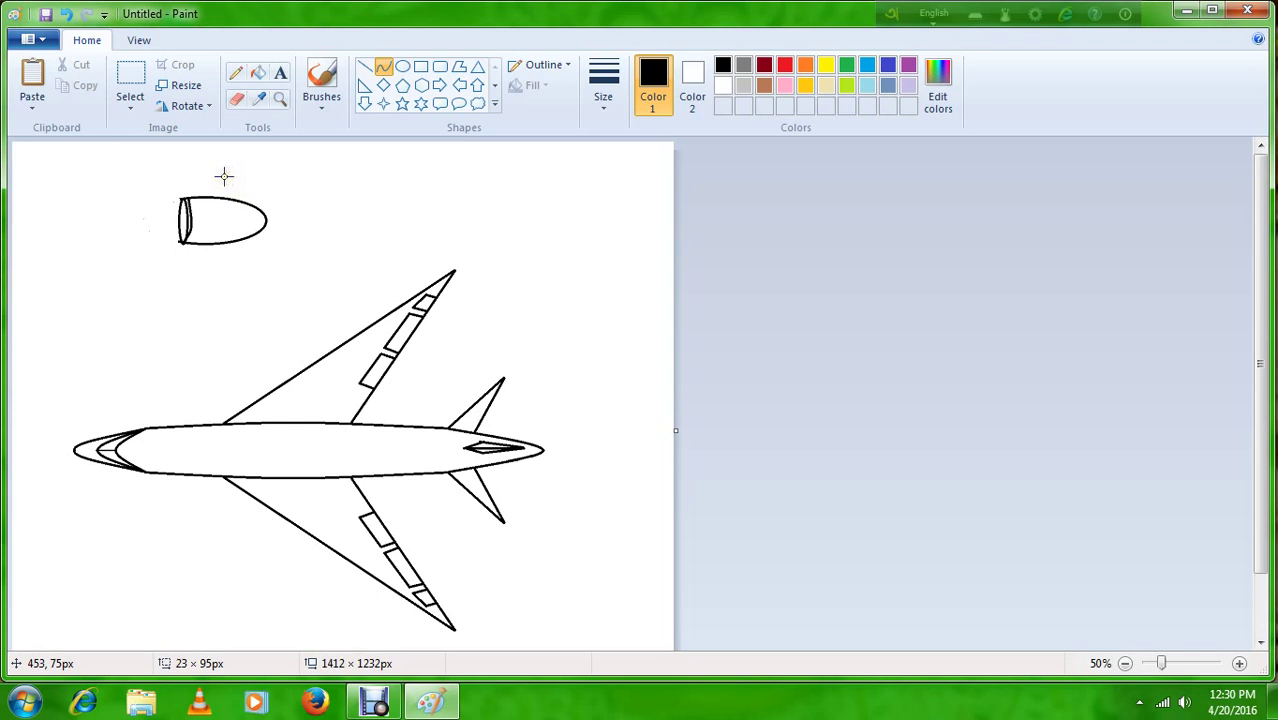
Delete the ellipse-based shape above the airplane.
{"action": "left_click", "coordinate": [128, 80]}
{"action": "left_click_drag", "start_coordinate": [146, 181], "coordinate": [296, 270]}
{"action": "key", "text": "Delete"}
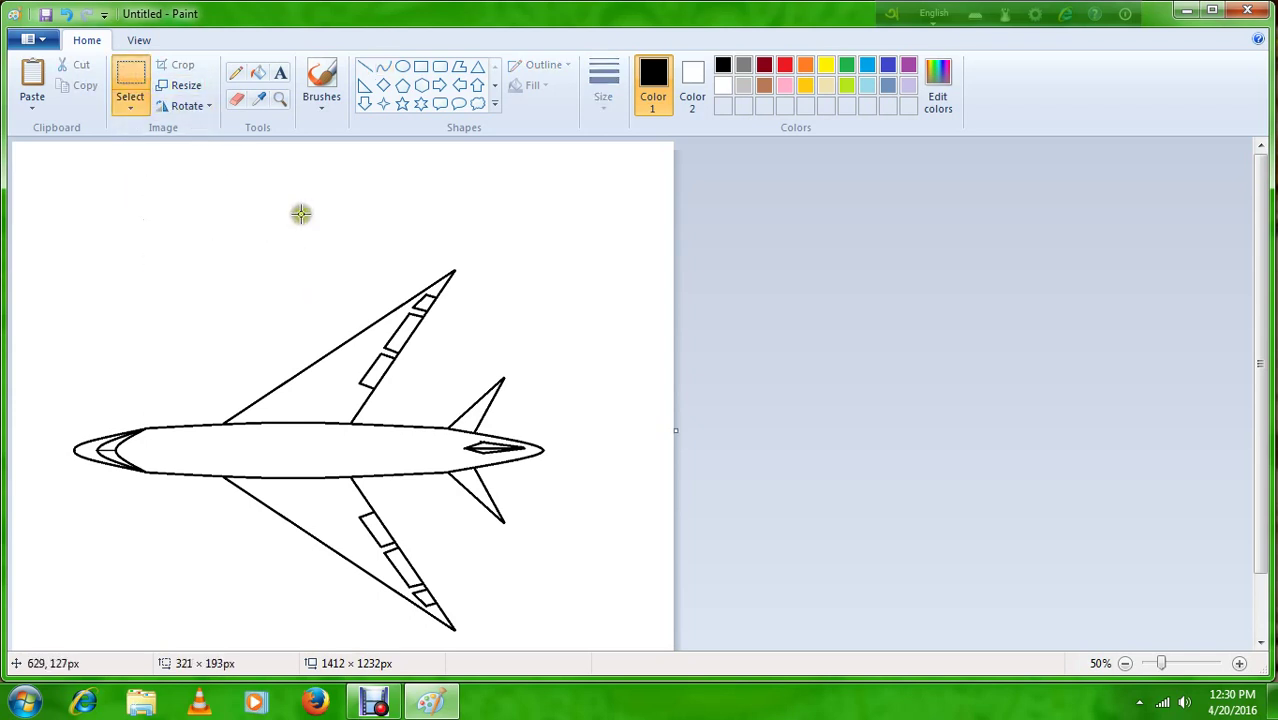
Try a larger upright ellipse above the nose with a curve from its upper end, and erase the attempt.
{"action": "left_click", "coordinate": [402, 66]}
{"action": "left_click_drag", "start_coordinate": [156, 197], "coordinate": [169, 265]}
{"action": "left_click", "coordinate": [194, 158]}
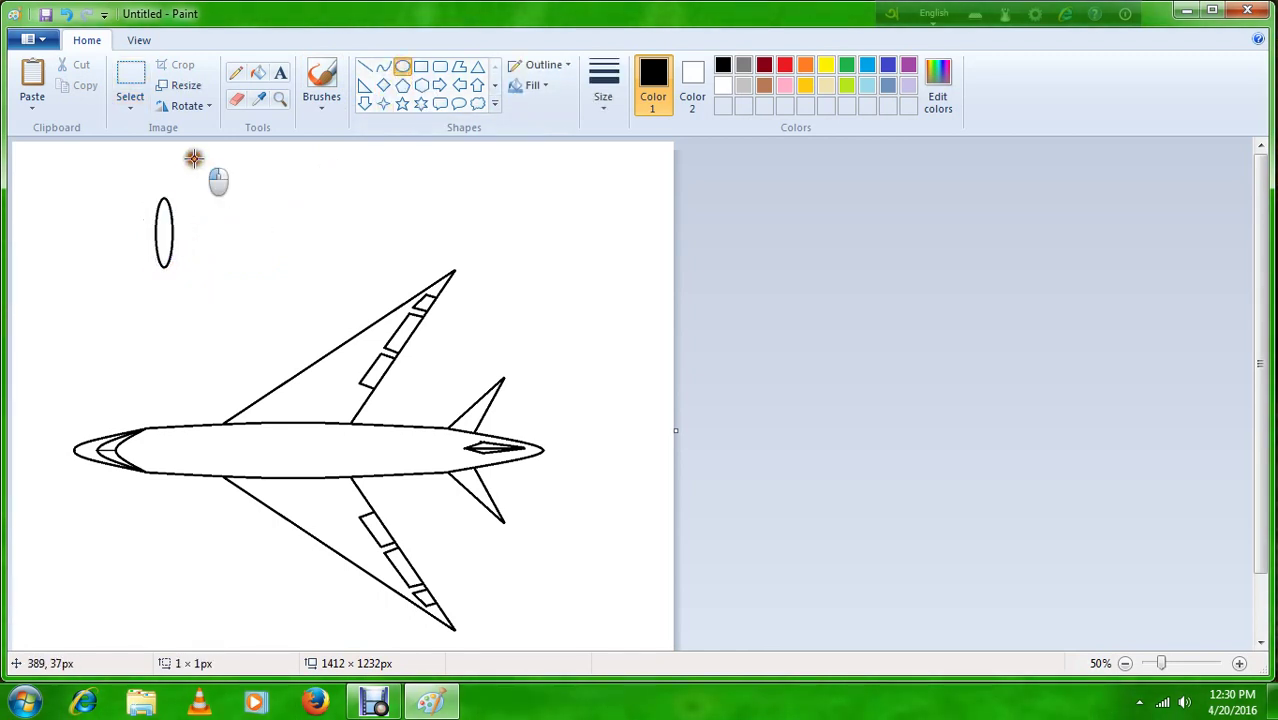
{"action": "left_click", "coordinate": [383, 66]}
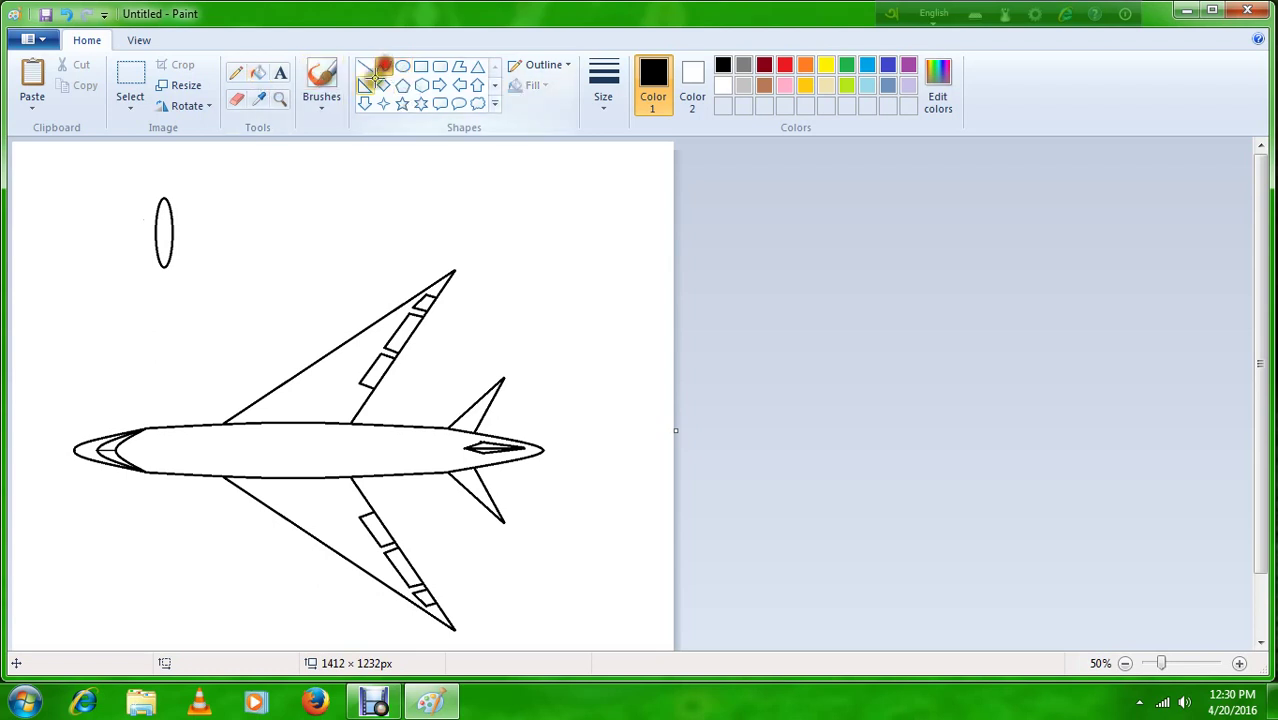
{"action": "left_click_drag", "start_coordinate": [164, 199], "coordinate": [228, 171]}
{"action": "key", "text": "ctrl+z"}
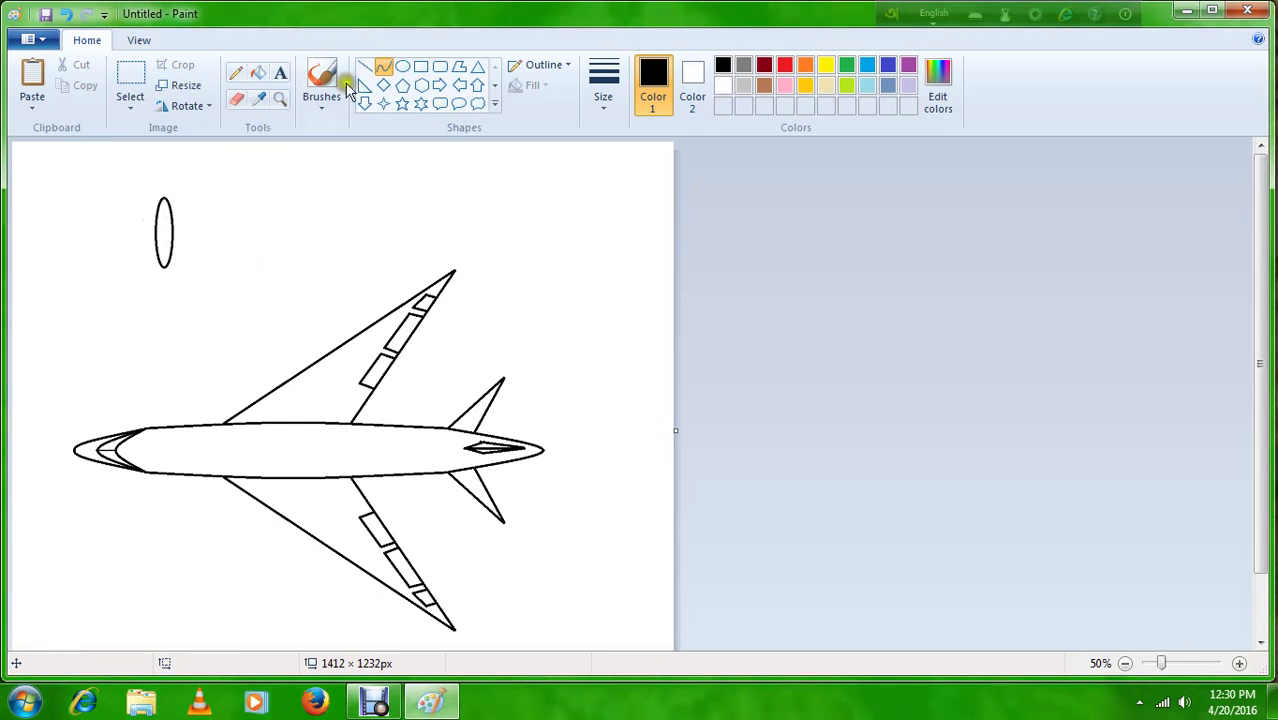
{"action": "left_click", "coordinate": [234, 97]}
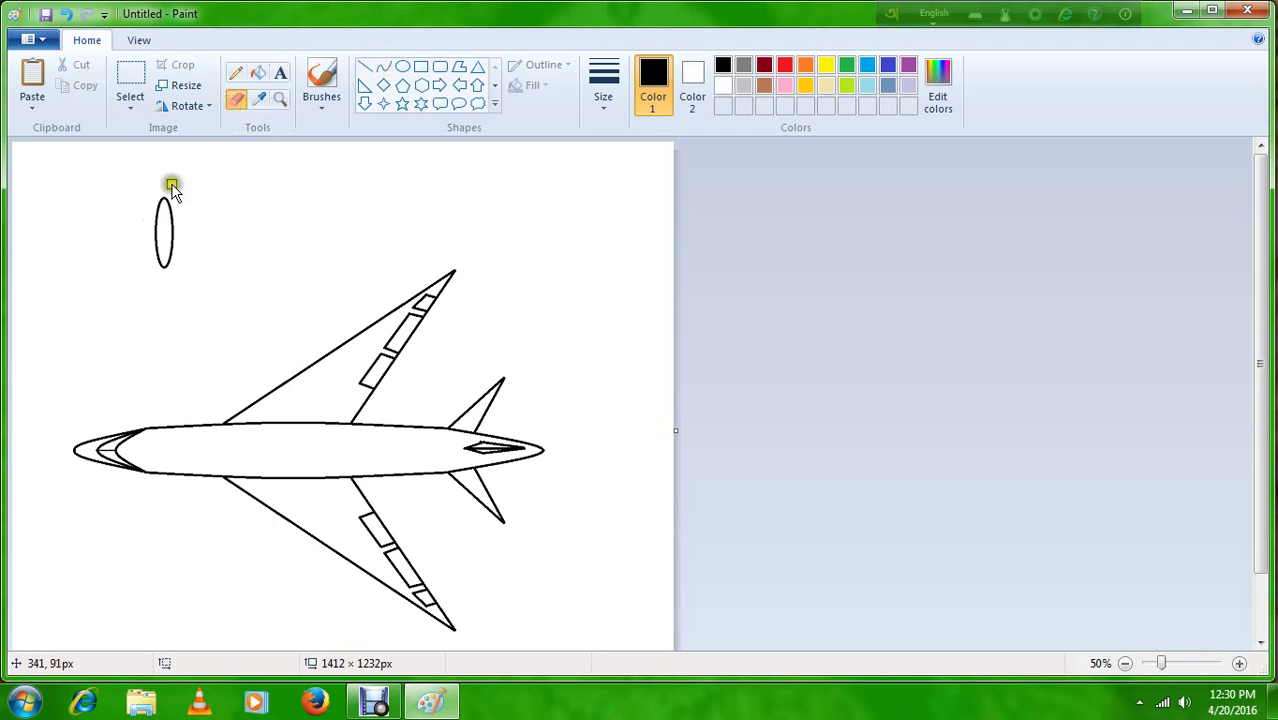
{"action": "mouse_move", "coordinate": [164, 196]}
{"action": "left_mouse_down"}
{"action": "mouse_move", "coordinate": [151, 254]}
{"action": "mouse_move", "coordinate": [165, 198]}
{"action": "mouse_move", "coordinate": [171, 263]}
{"action": "mouse_move", "coordinate": [170, 252]}
{"action": "left_mouse_up"}
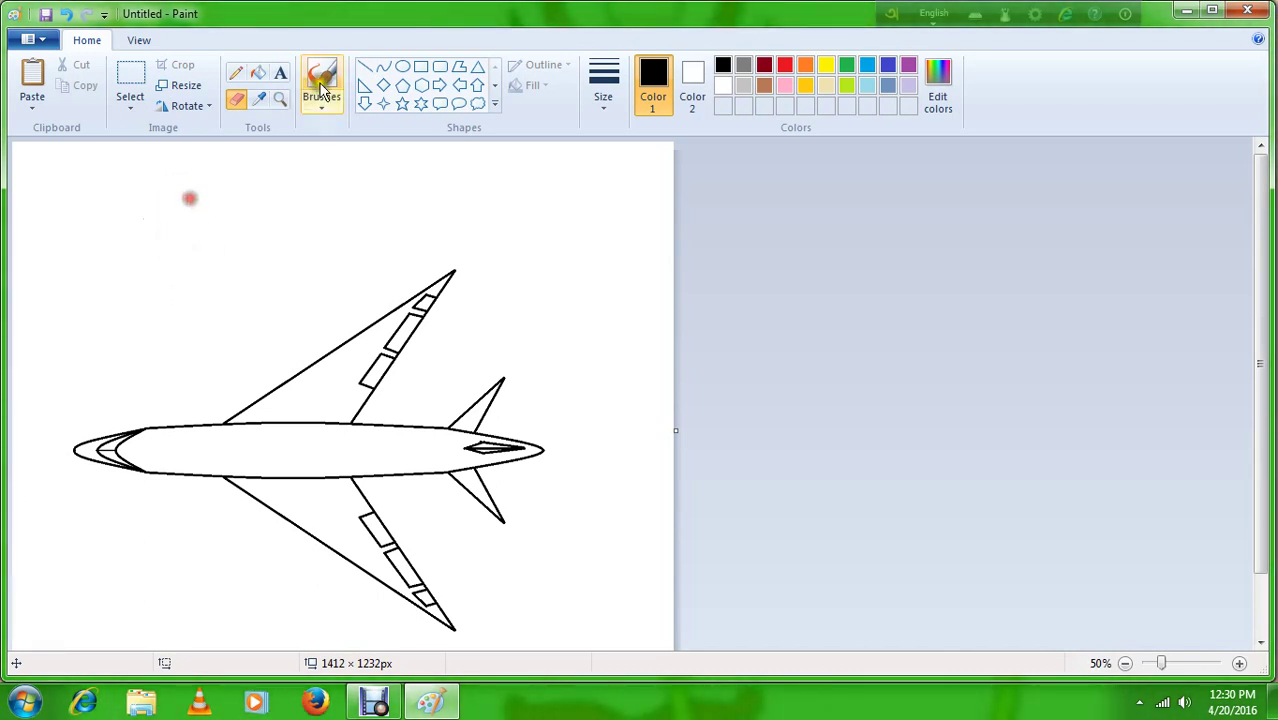
Draw a small upright ellipse above the upper wing and a wide ellipse about 175 × 83 px around it.
{"action": "left_click", "coordinate": [402, 66]}
{"action": "mouse_move", "coordinate": [247, 257]}
{"action": "left_mouse_down"}
{"action": "mouse_move", "coordinate": [265, 310]}
{"action": "mouse_move", "coordinate": [260, 300]}
{"action": "left_mouse_up"}
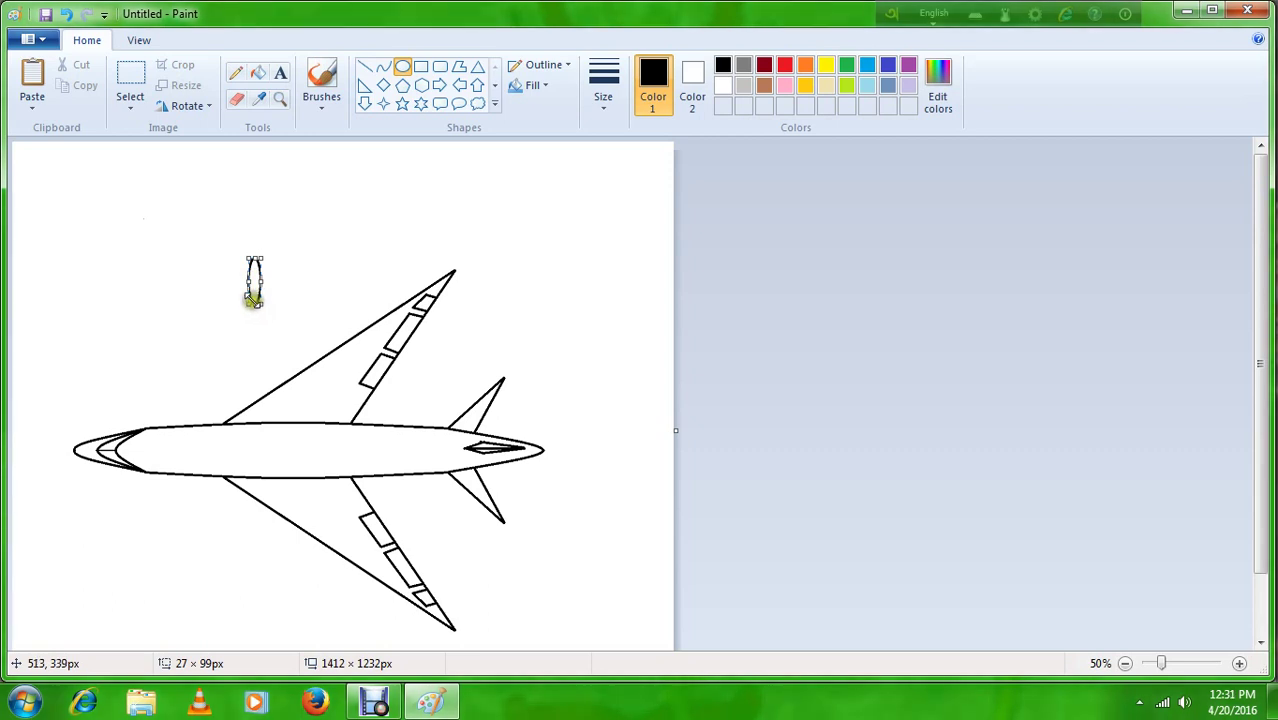
{"action": "mouse_move", "coordinate": [262, 306]}
{"action": "left_mouse_down"}
{"action": "mouse_move", "coordinate": [251, 281]}
{"action": "mouse_move", "coordinate": [256, 294]}
{"action": "left_mouse_up"}
{"action": "left_click", "coordinate": [270, 213]}
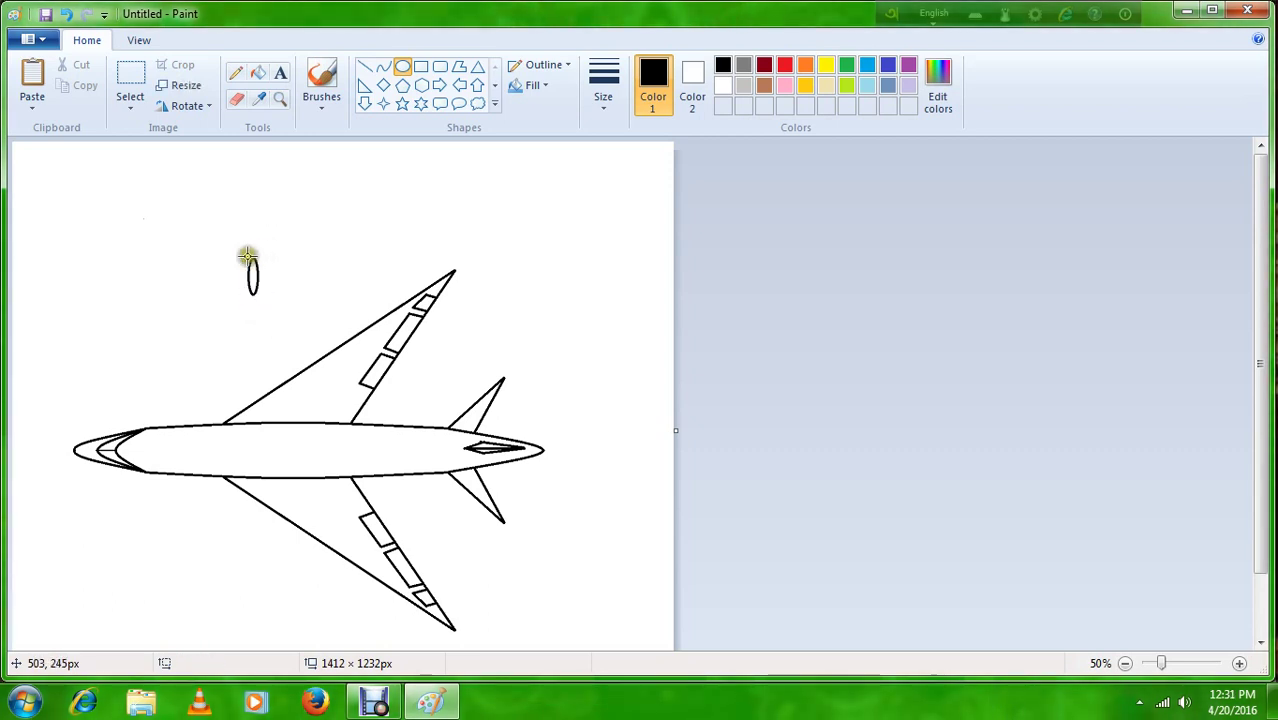
{"action": "left_click_drag", "start_coordinate": [233, 252], "coordinate": [271, 295]}
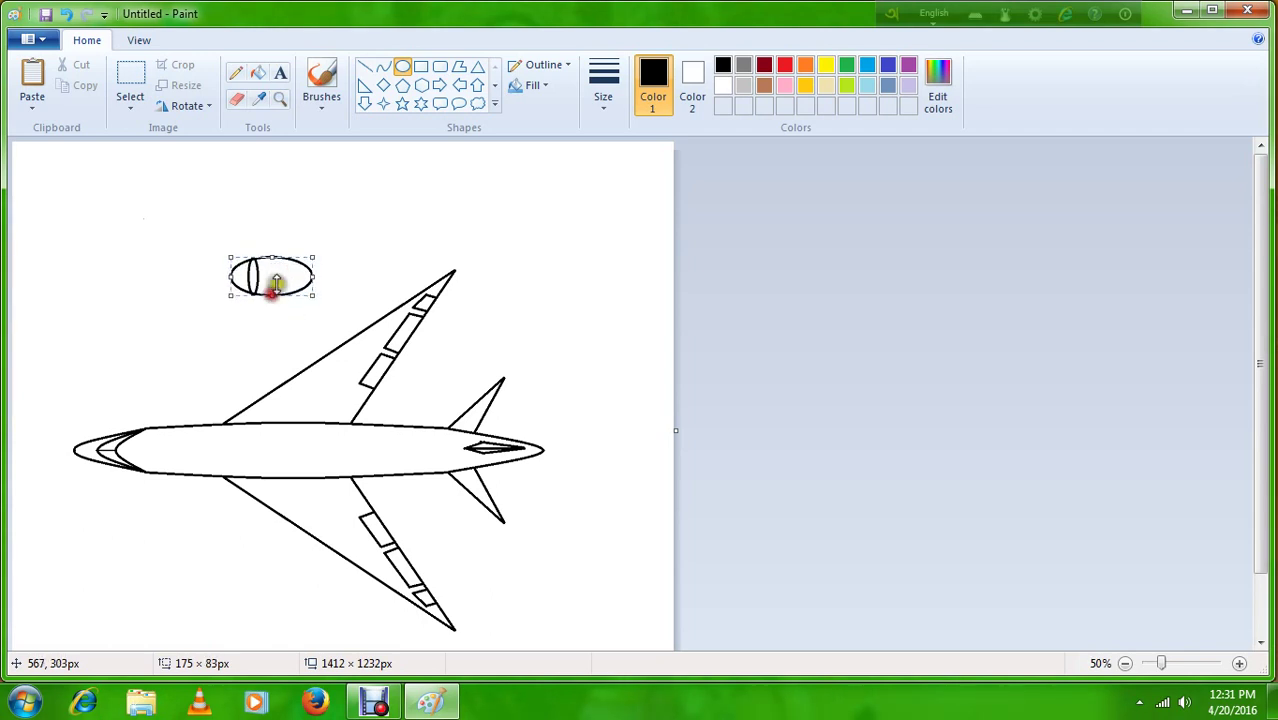
{"action": "left_click", "coordinate": [283, 201]}
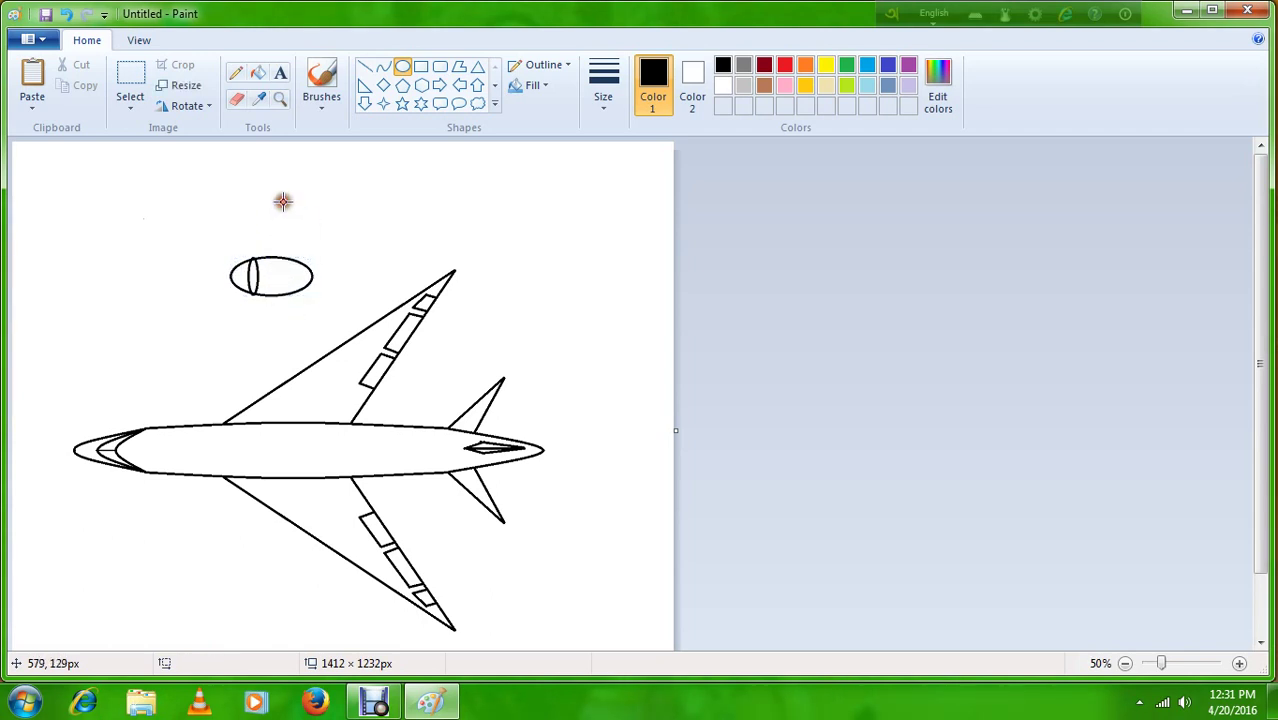
Erase the wide ellipse's end outside the small ellipse, and clear the rest of the shape from the canvas.
{"action": "left_click", "coordinate": [236, 98]}
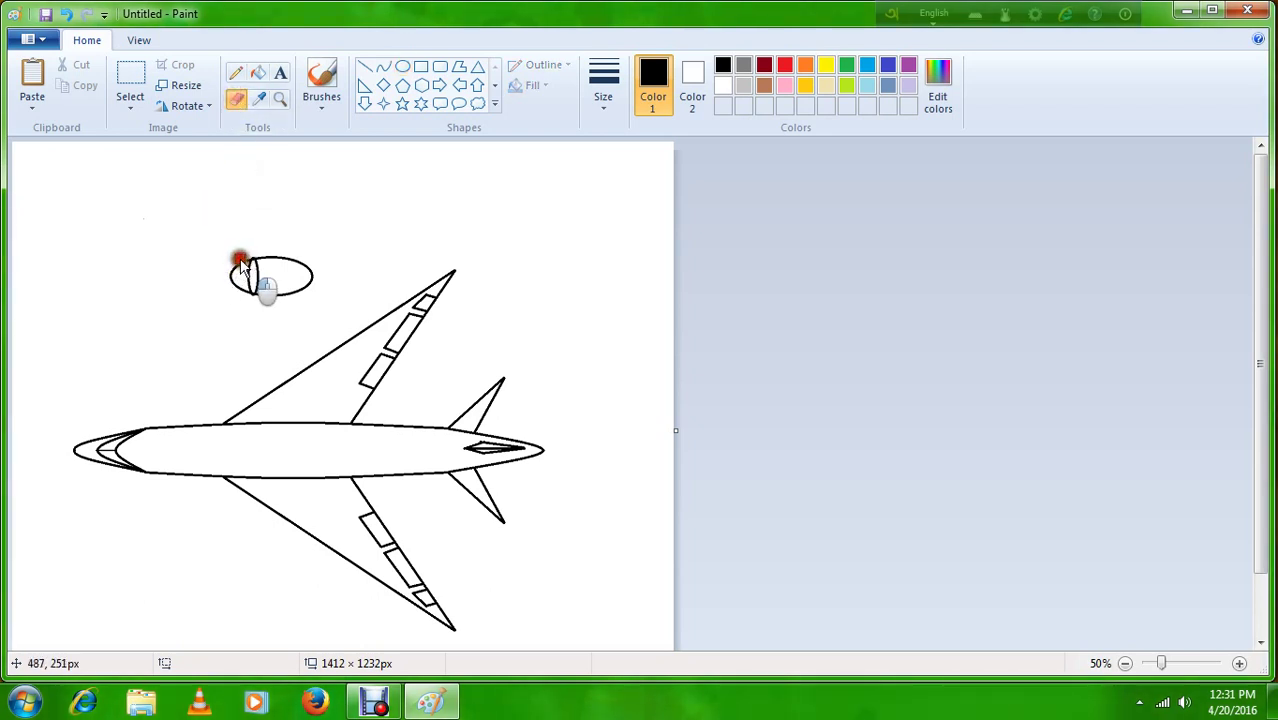
{"action": "mouse_move", "coordinate": [240, 257]}
{"action": "left_mouse_down"}
{"action": "mouse_move", "coordinate": [228, 277]}
{"action": "mouse_move", "coordinate": [241, 296]}
{"action": "mouse_move", "coordinate": [224, 285]}
{"action": "mouse_move", "coordinate": [240, 240]}
{"action": "left_mouse_up"}
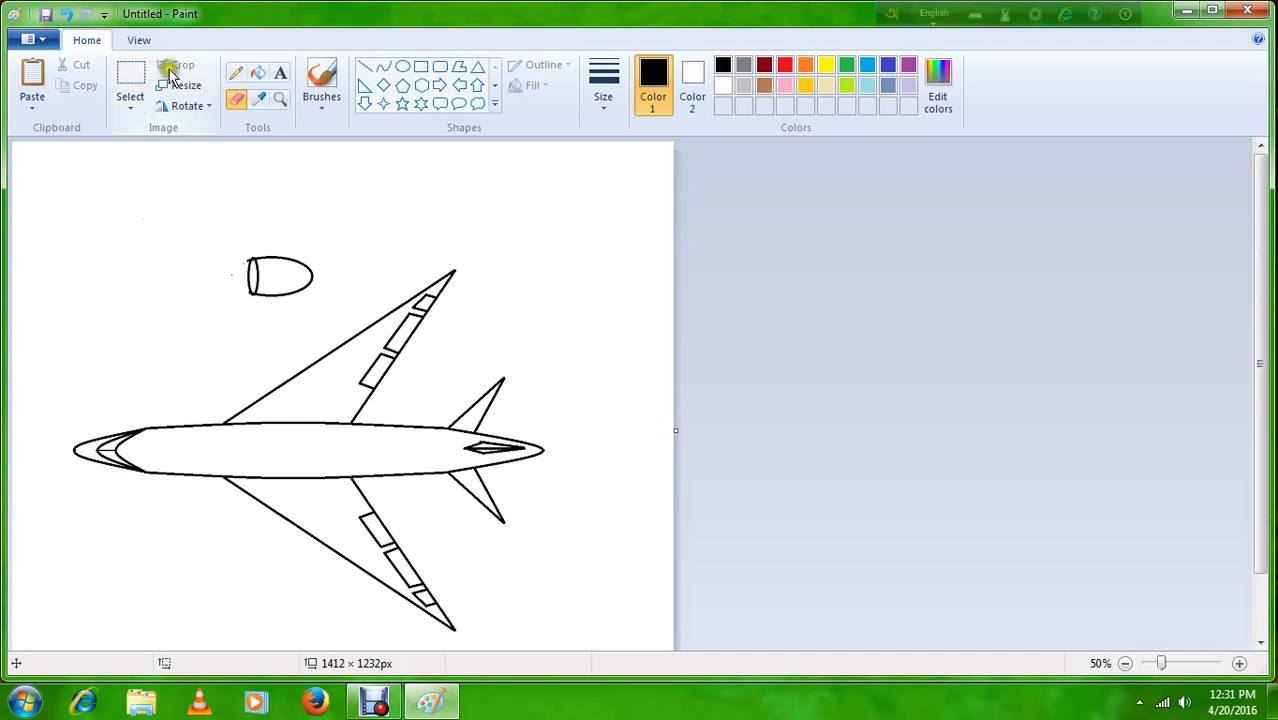
{"action": "mouse_move", "coordinate": [242, 271]}
{"action": "left_mouse_down"}
{"action": "mouse_move", "coordinate": [307, 270]}
{"action": "mouse_move", "coordinate": [302, 297]}
{"action": "mouse_move", "coordinate": [254, 291]}
{"action": "mouse_move", "coordinate": [304, 289]}
{"action": "mouse_move", "coordinate": [276, 293]}
{"action": "mouse_move", "coordinate": [260, 273]}
{"action": "mouse_move", "coordinate": [261, 260]}
{"action": "mouse_move", "coordinate": [303, 266]}
{"action": "left_mouse_up"}
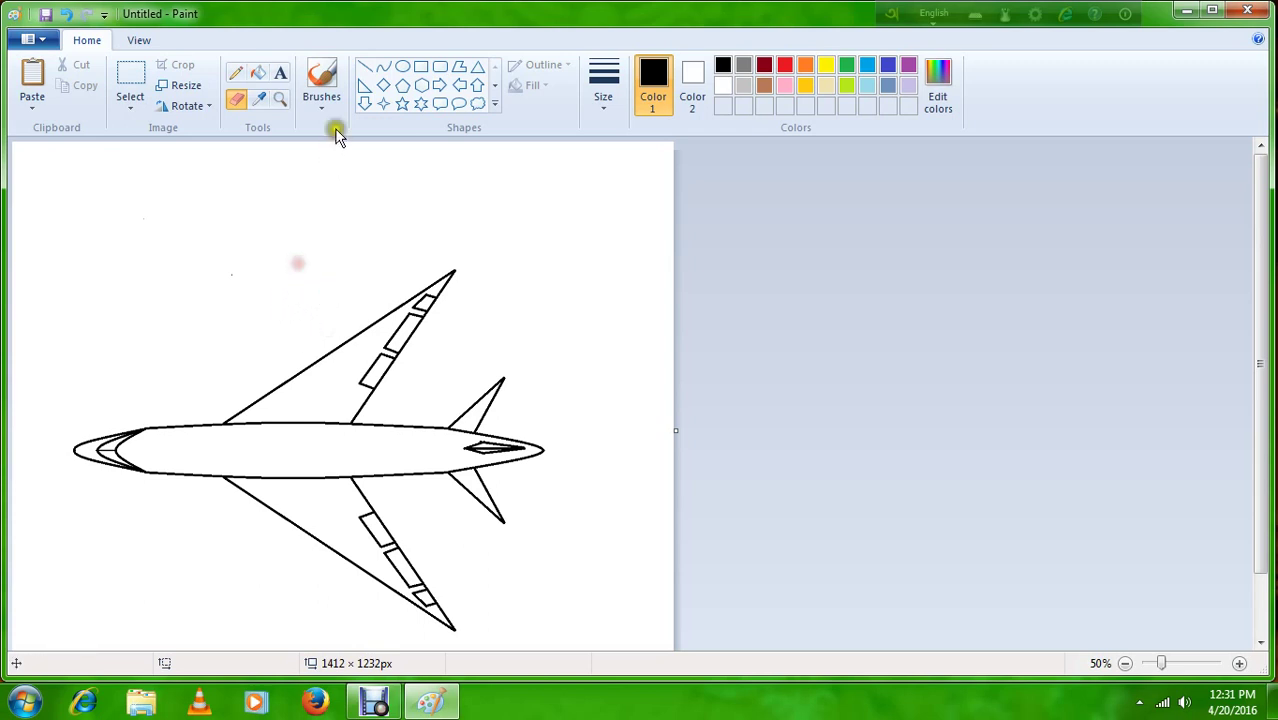
Draw an engine on the upper wing's leading edge: an upright ellipse about 19 × 67 px, joined to the wing by curves about 97 × 17 and 9 × 5 px.
{"action": "left_click", "coordinate": [400, 66]}
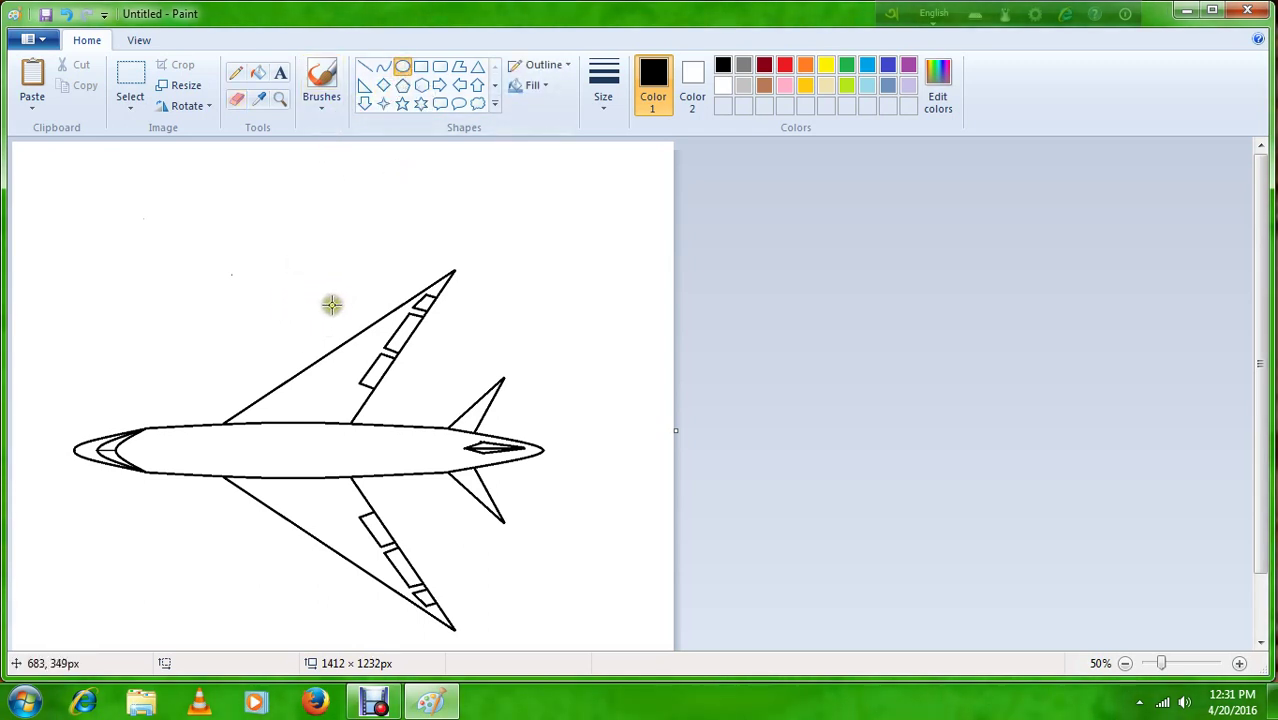
{"action": "mouse_move", "coordinate": [342, 304]}
{"action": "left_mouse_down"}
{"action": "mouse_move", "coordinate": [348, 336]}
{"action": "mouse_move", "coordinate": [349, 320]}
{"action": "left_mouse_up"}
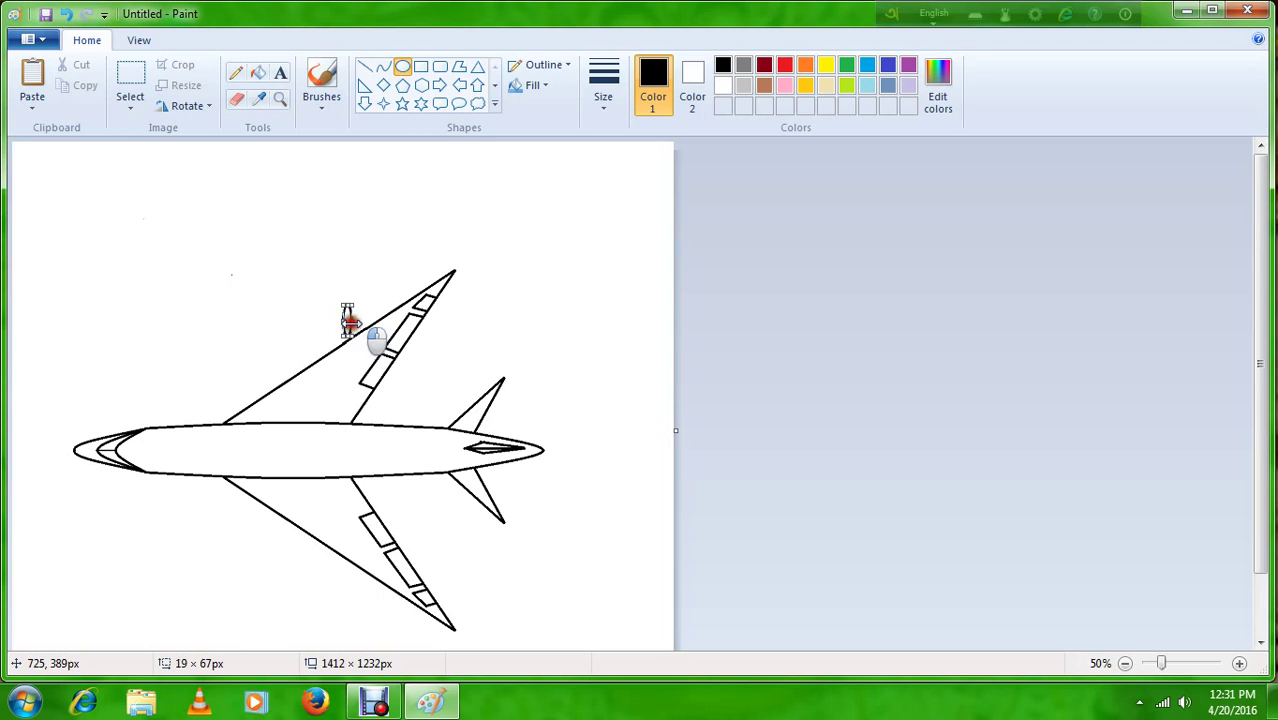
{"action": "left_click", "coordinate": [386, 70]}
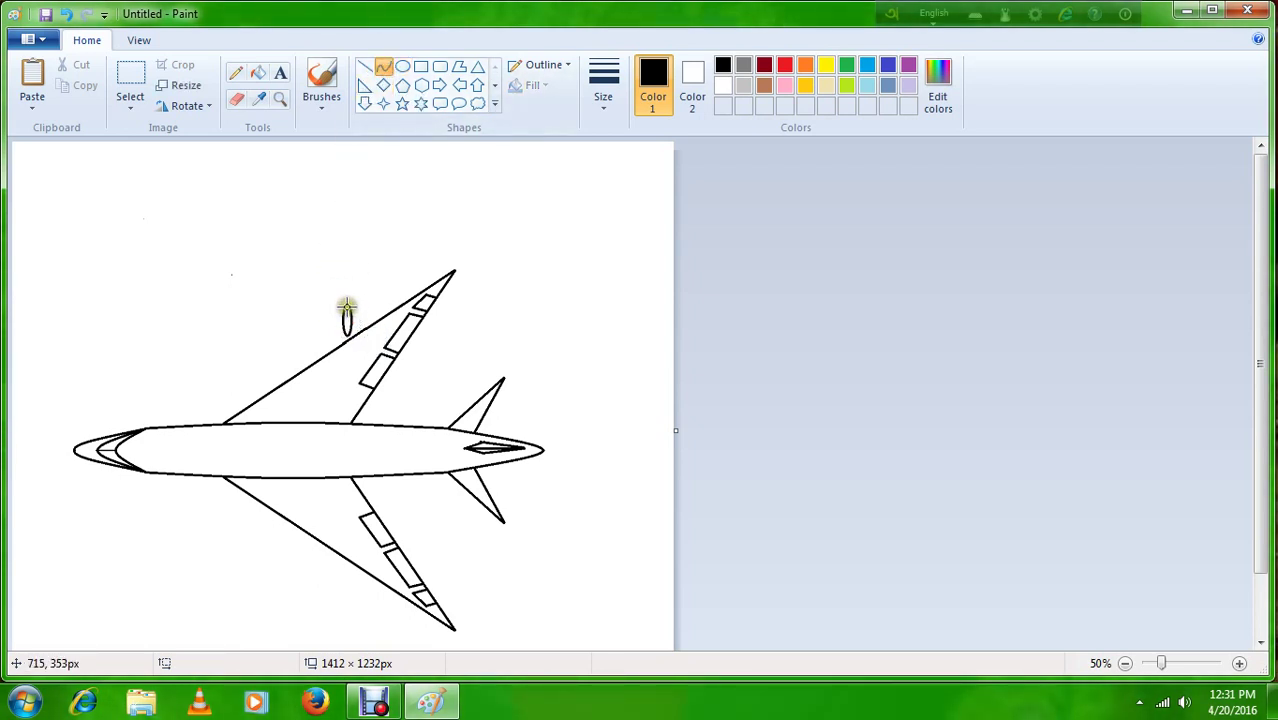
{"action": "mouse_move", "coordinate": [347, 306]}
{"action": "left_mouse_down"}
{"action": "mouse_move", "coordinate": [390, 308]}
{"action": "mouse_move", "coordinate": [369, 303]}
{"action": "left_mouse_up"}
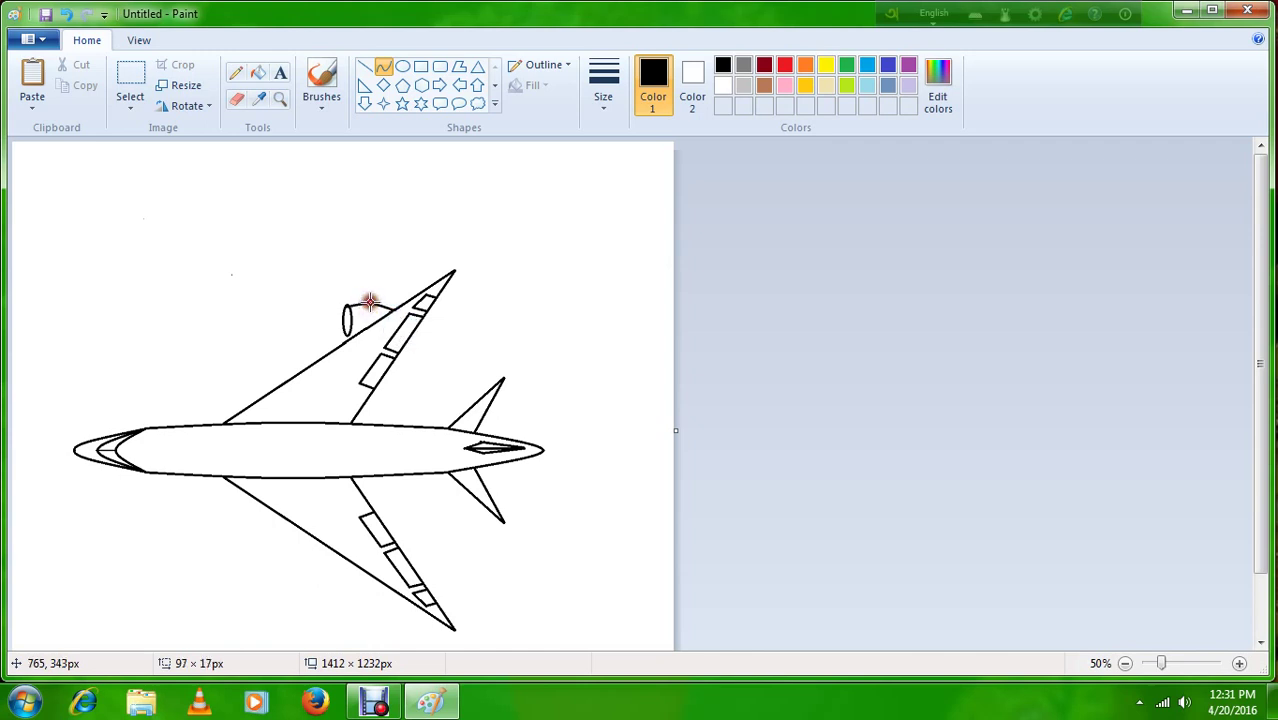
{"action": "left_click", "coordinate": [370, 300]}
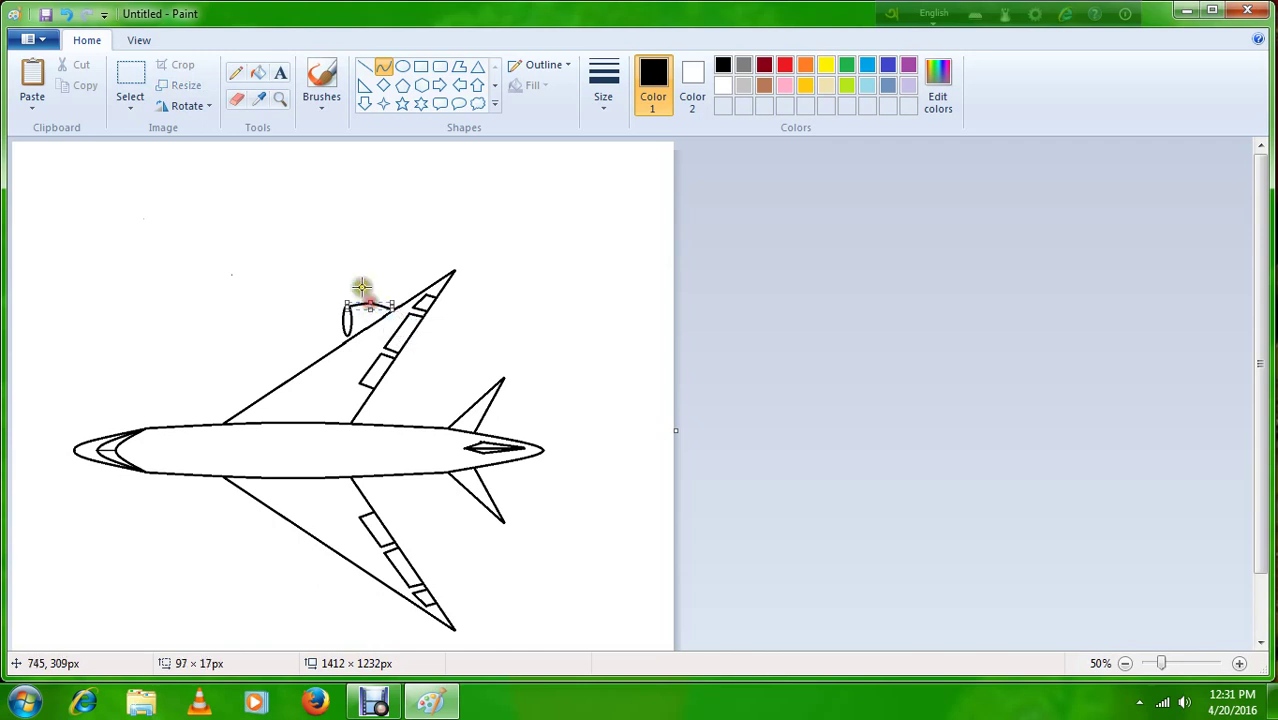
{"action": "left_click", "coordinate": [347, 336]}
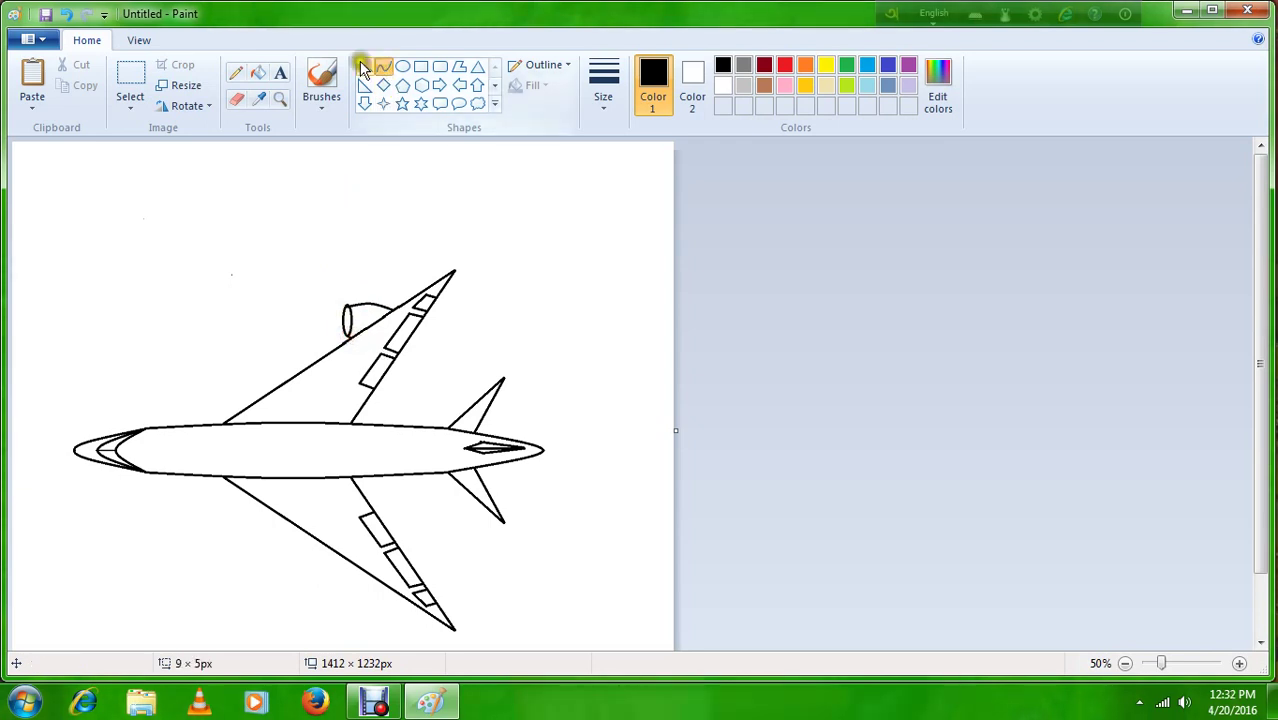
{"action": "left_click", "coordinate": [334, 100]}
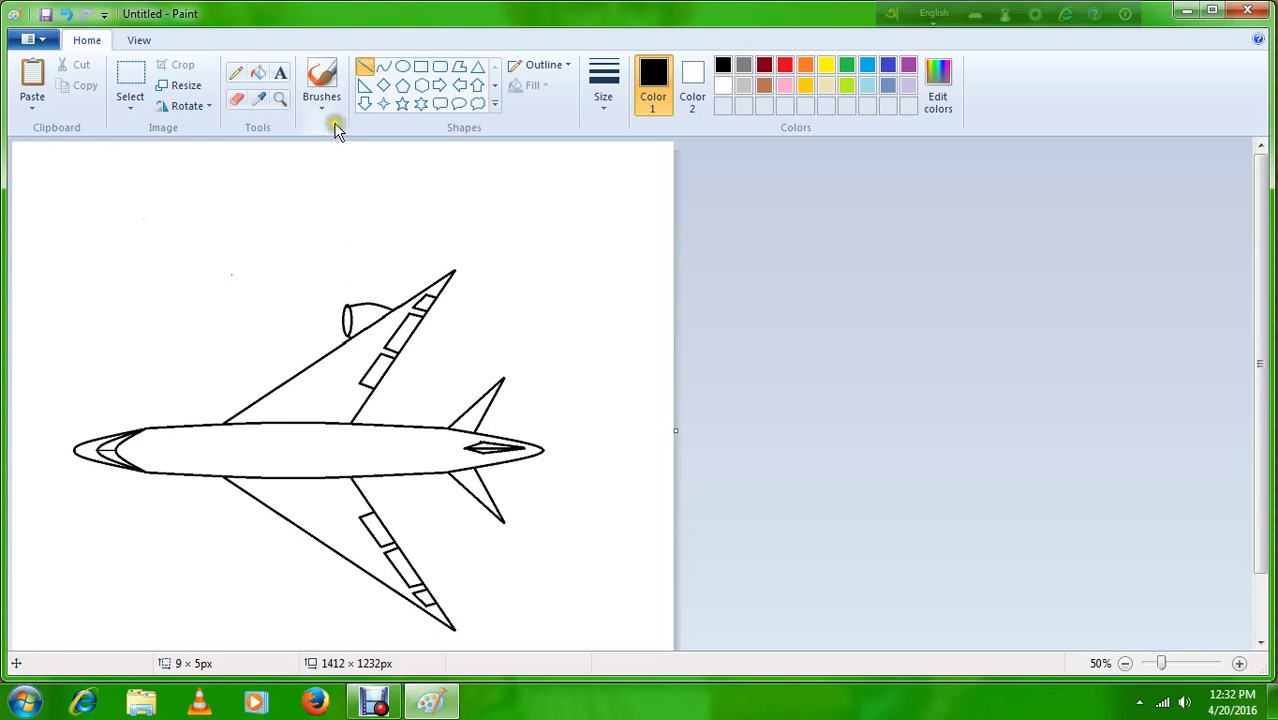
{"action": "left_click", "coordinate": [402, 66]}
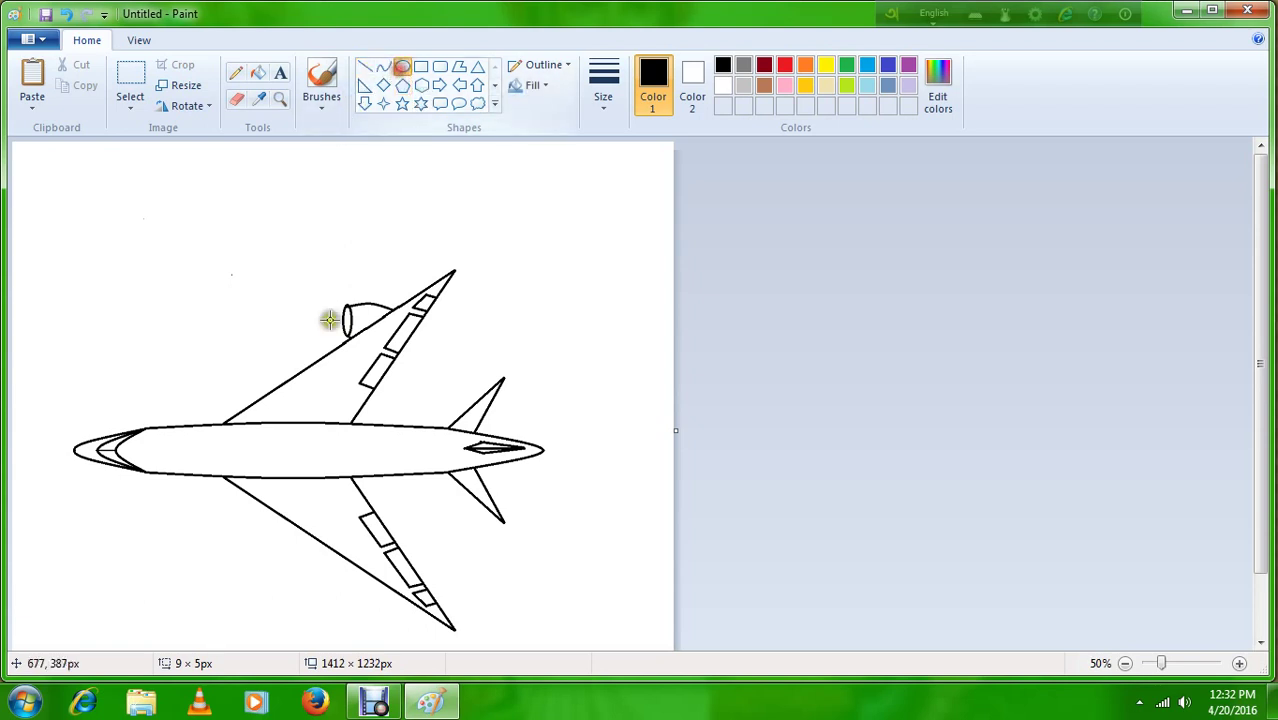
{"action": "mouse_move", "coordinate": [272, 356]}
{"action": "left_mouse_down"}
{"action": "mouse_move", "coordinate": [256, 387]}
{"action": "mouse_move", "coordinate": [260, 351]}
{"action": "left_mouse_up"}
{"action": "right_click", "coordinate": [258, 340]}
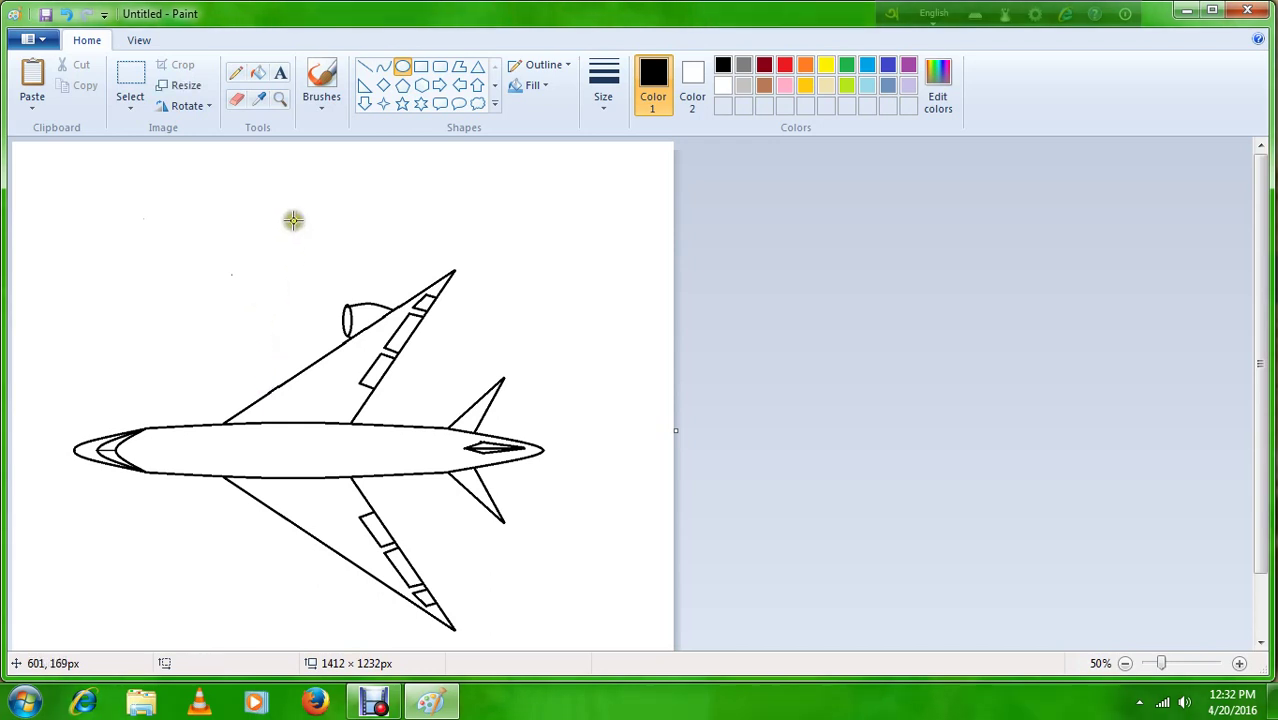
Copy the engine, place the copy on the same wing's leading edge nearer the fuselage, and erase the stray mark it leaves.
{"action": "left_click", "coordinate": [130, 76]}
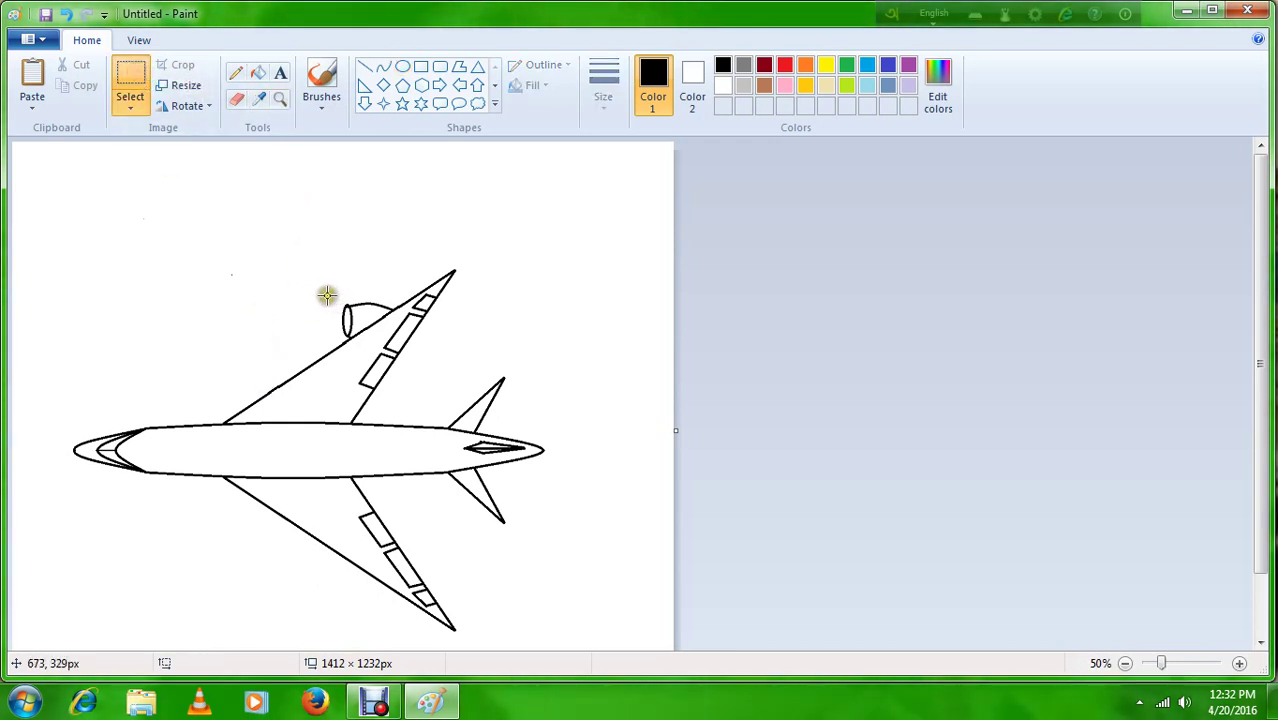
{"action": "left_click_drag", "start_coordinate": [327, 295], "coordinate": [392, 336]}
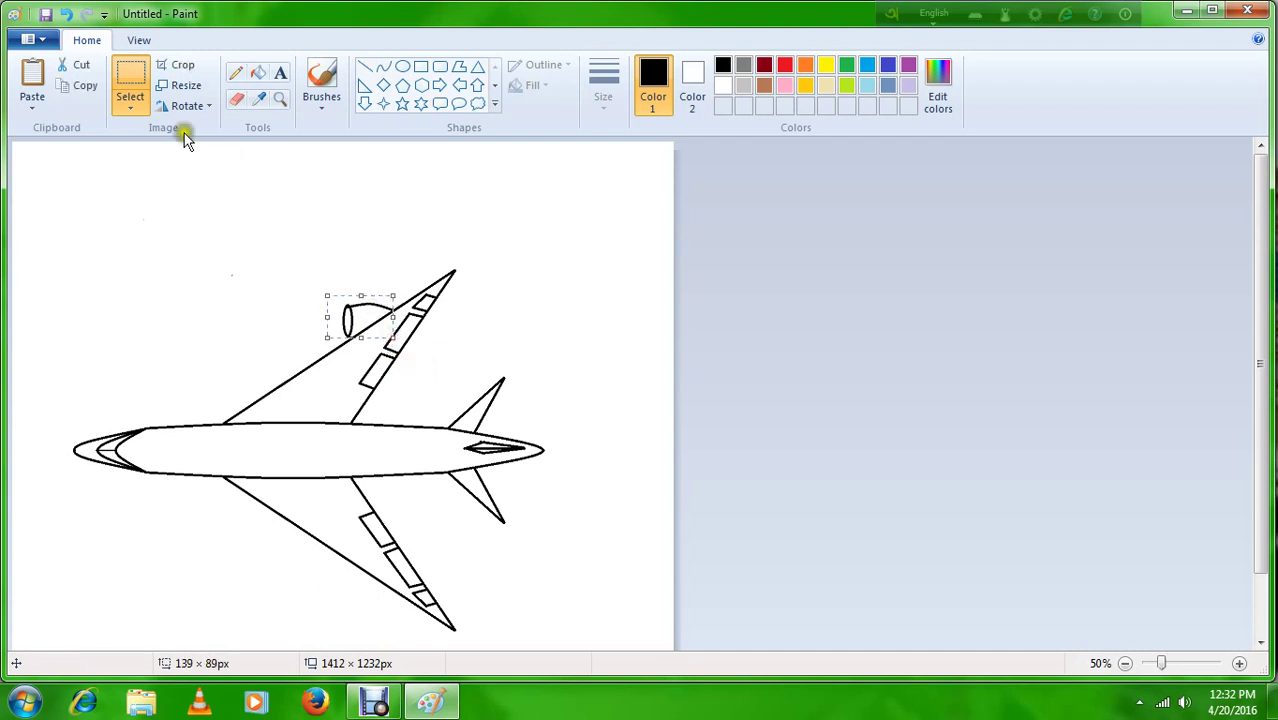
{"action": "left_click", "coordinate": [32, 78]}
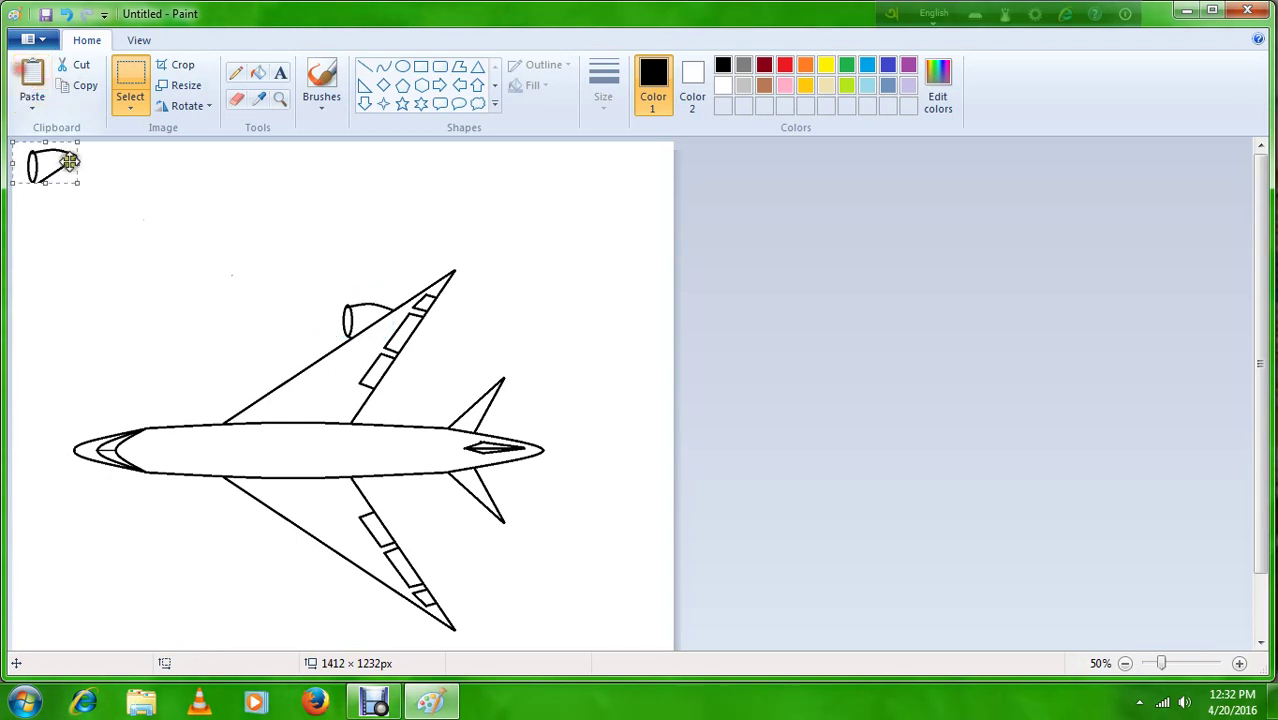
{"action": "left_click_drag", "start_coordinate": [57, 165], "coordinate": [309, 362]}
{"action": "left_click", "coordinate": [271, 258]}
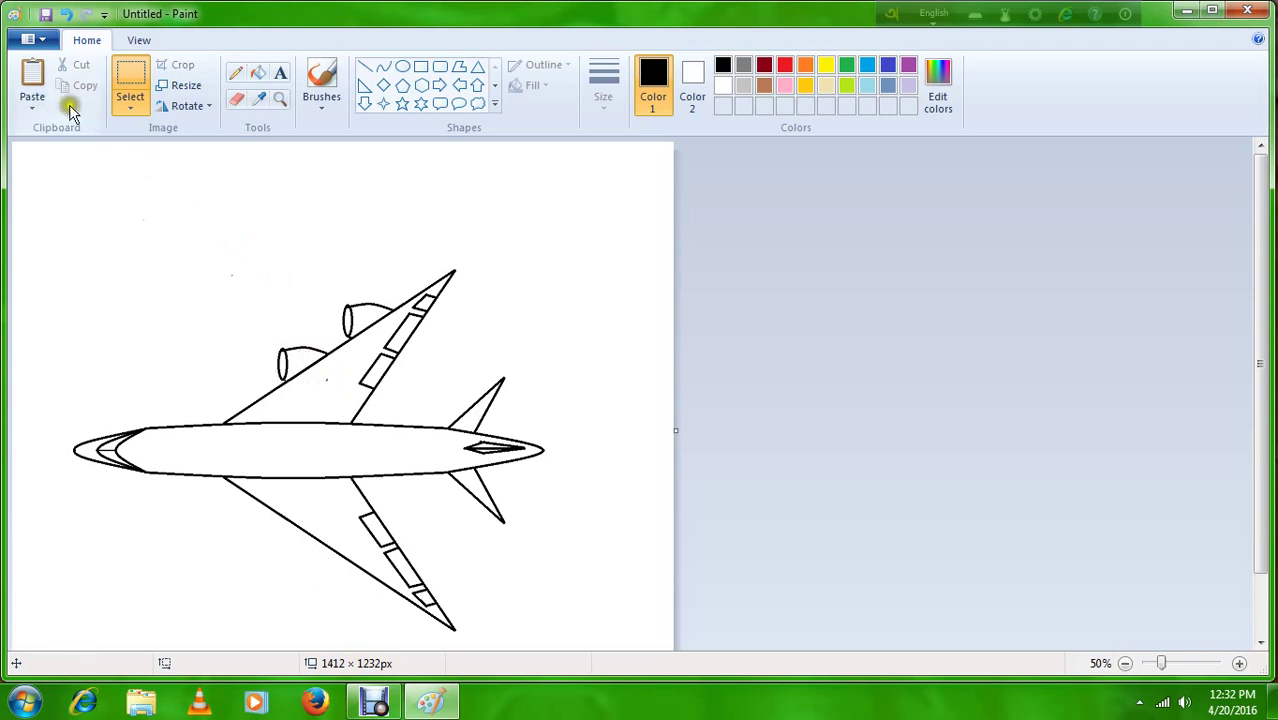
{"action": "left_click", "coordinate": [237, 99]}
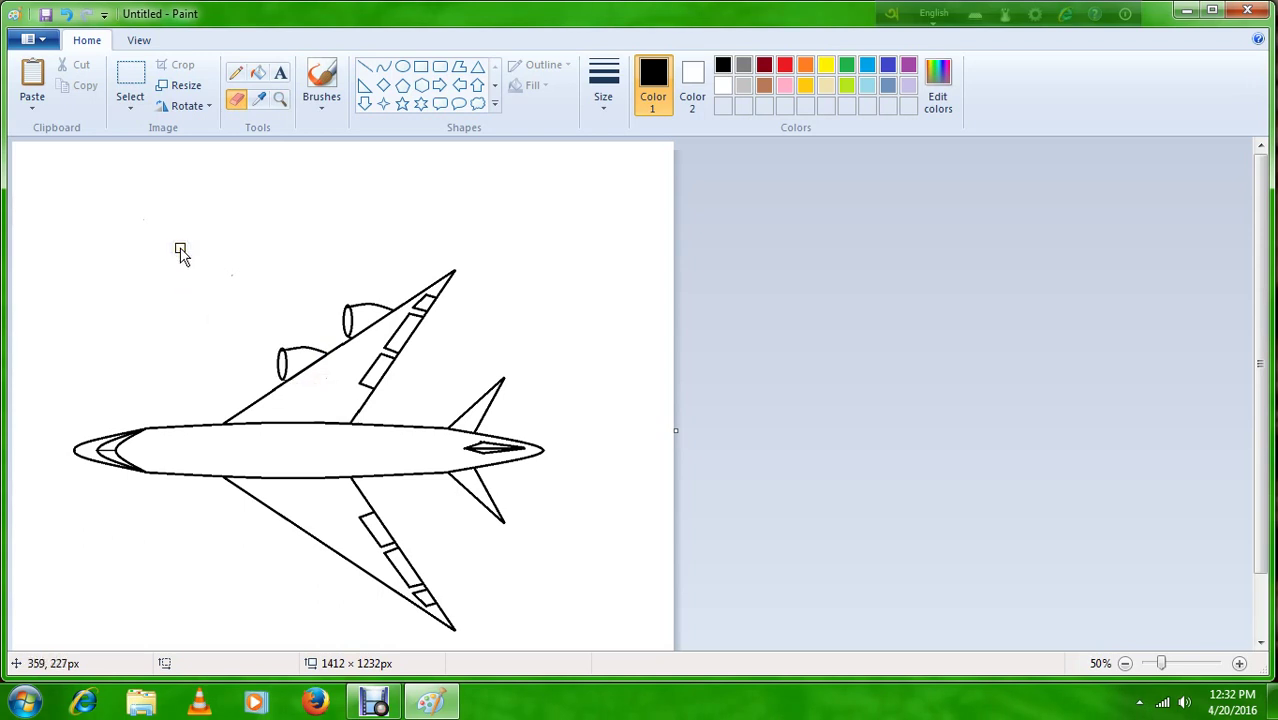
Copy the airplane's upper half down to the fuselage centreline, flip the copy vertically, and place it over the lower half.
{"action": "left_click", "coordinate": [129, 76]}
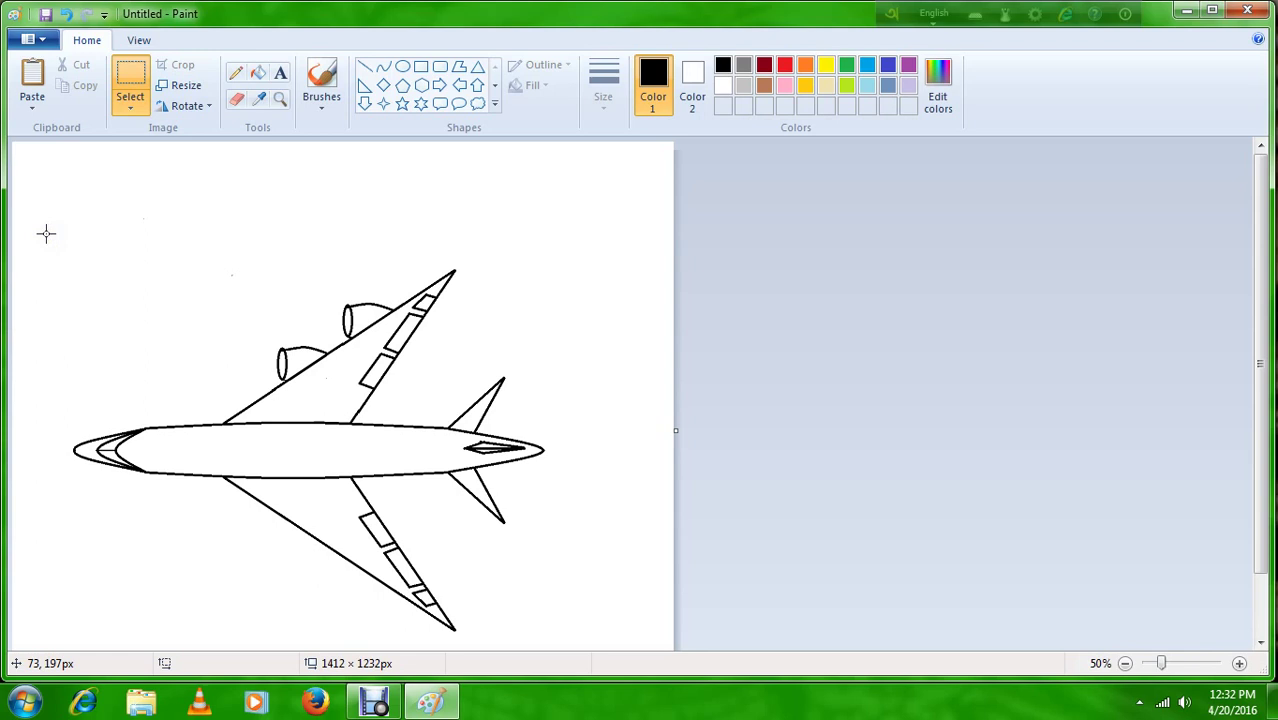
{"action": "left_click_drag", "start_coordinate": [47, 231], "coordinate": [562, 449]}
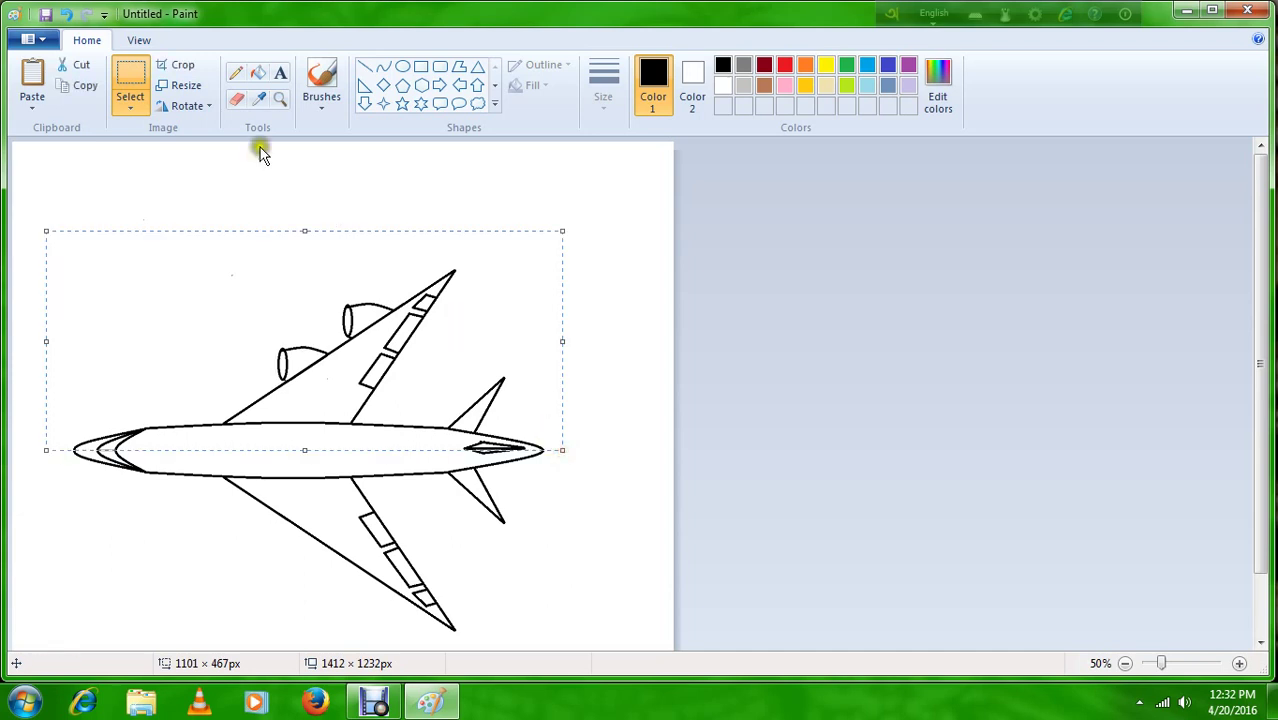
{"action": "left_click", "coordinate": [87, 85]}
{"action": "left_click", "coordinate": [32, 80]}
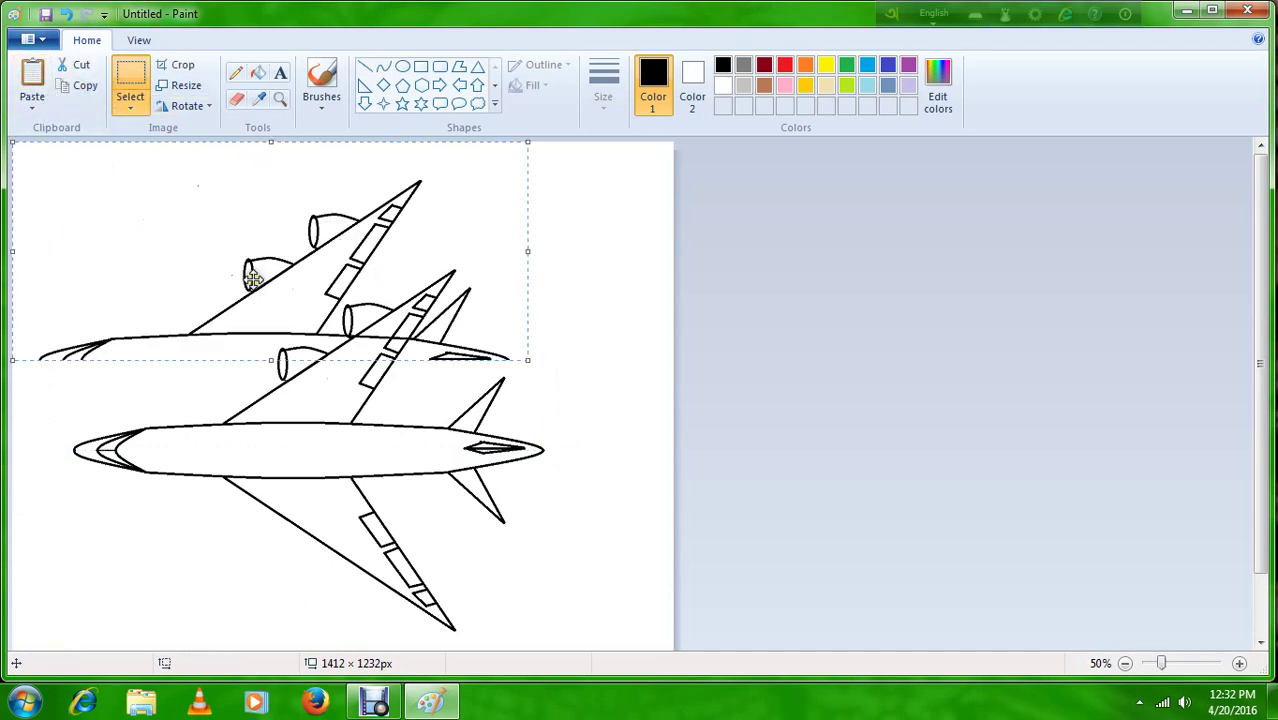
{"action": "left_click", "coordinate": [188, 106]}
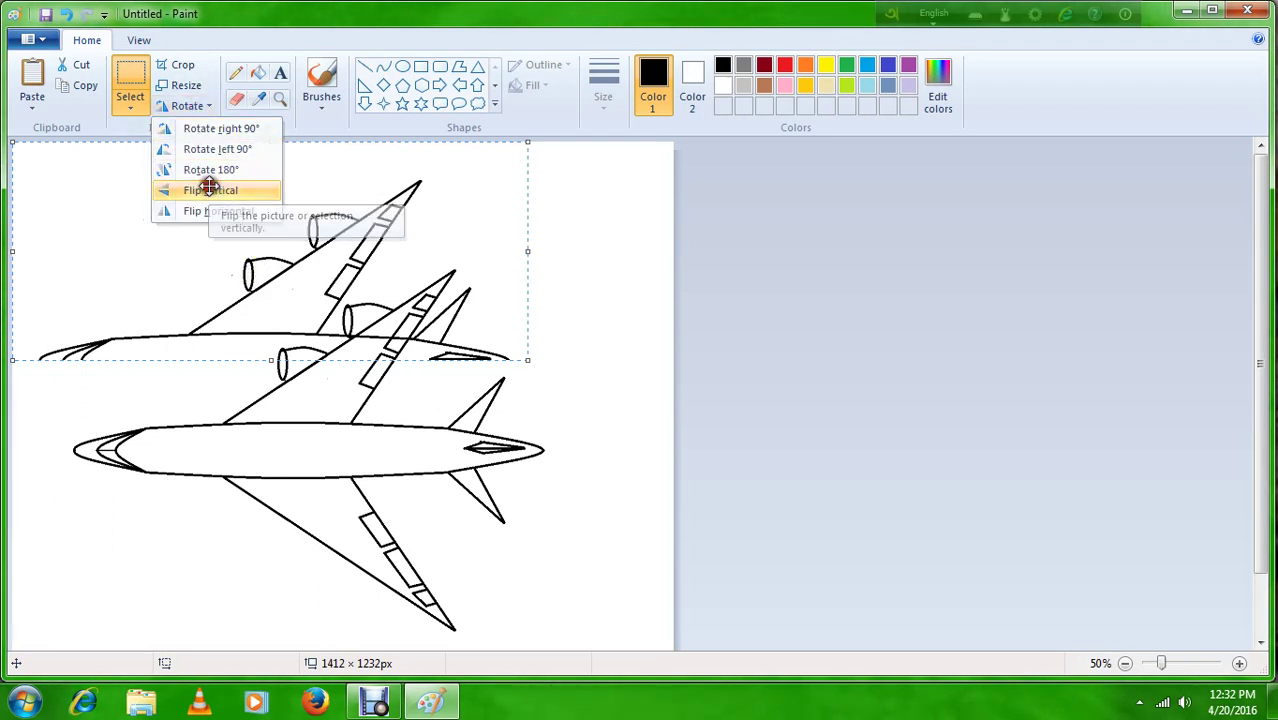
{"action": "left_click", "coordinate": [210, 190]}
{"action": "left_click_drag", "start_coordinate": [258, 189], "coordinate": [289, 497]}
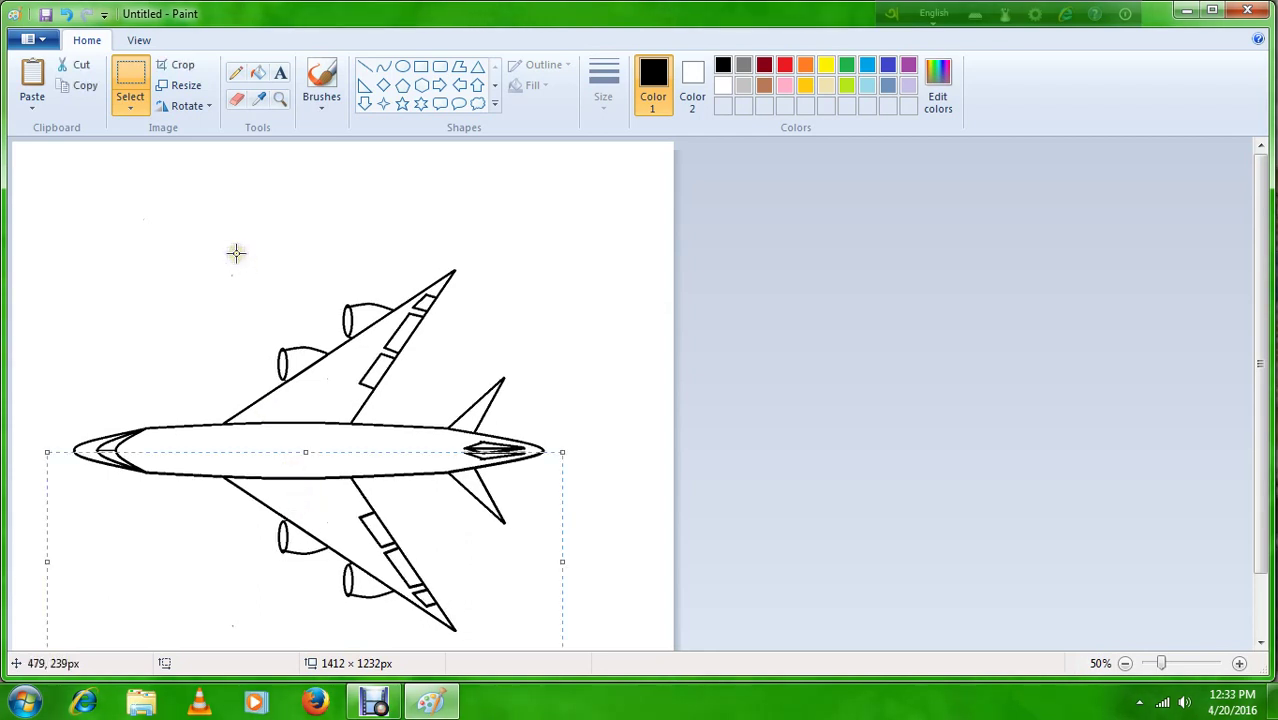
Nudge the flipped copy up and down until its wing and fuselage lines coincide with the existing lower half, and deselect it.
{"action": "key", "text": "Up"}
{"action": "key", "text": "Up"}
{"action": "key", "text": "Up"}
{"action": "key", "text": "Up"}
{"action": "key", "text": "Up"}
{"action": "key", "text": "Up"}
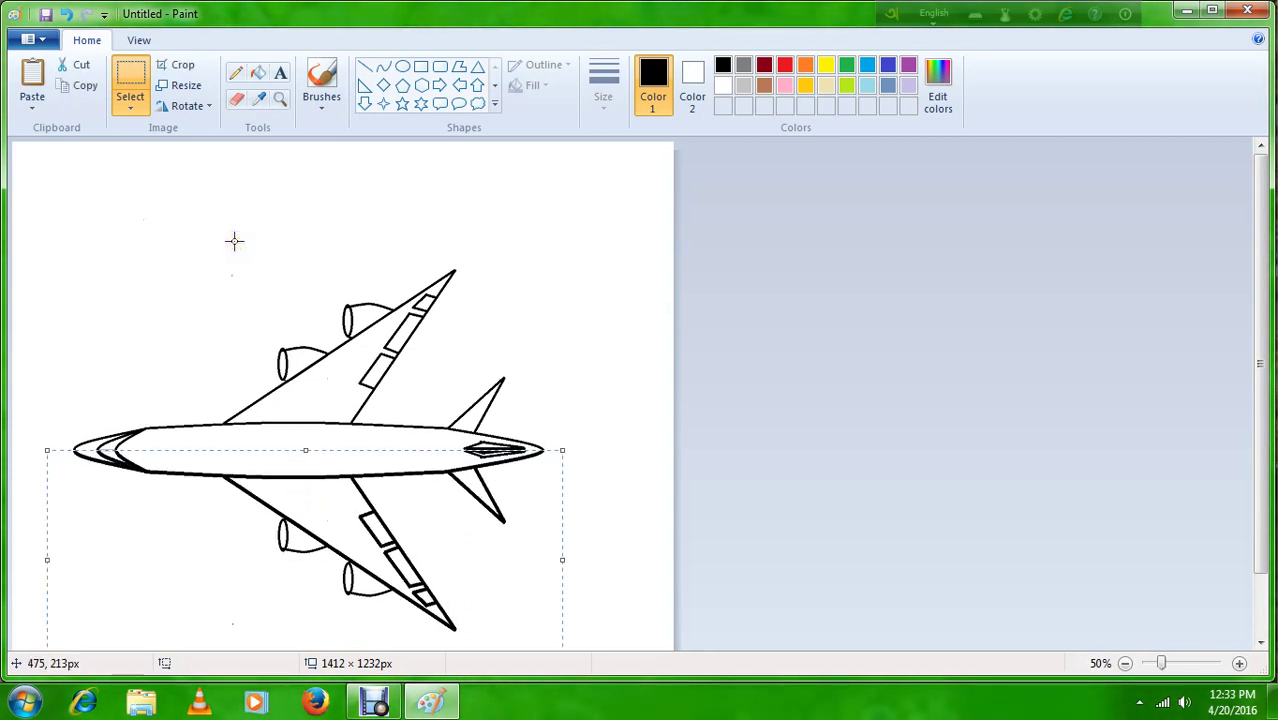
{"action": "key", "text": "Up"}
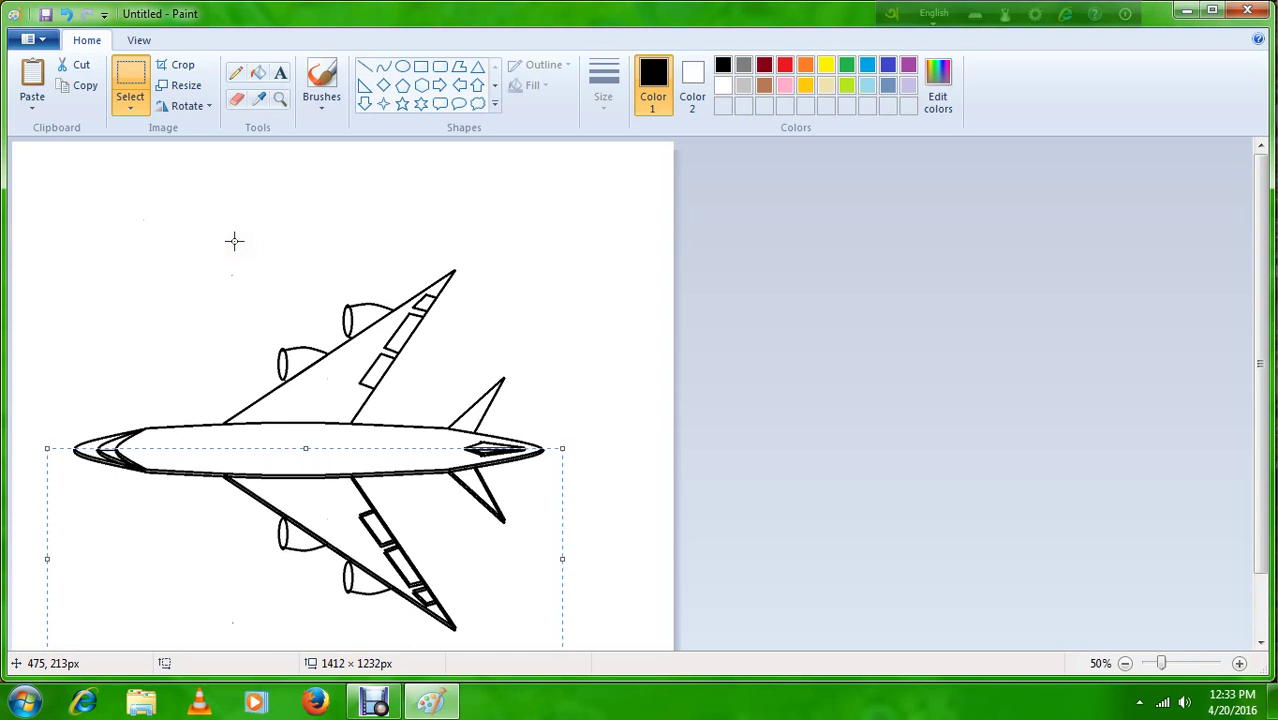
{"action": "key", "text": "Down"}
{"action": "key", "text": "Down"}
{"action": "key", "text": "Down"}
{"action": "key", "text": "Down"}
{"action": "key", "text": "Down"}
{"action": "key", "text": "Down"}
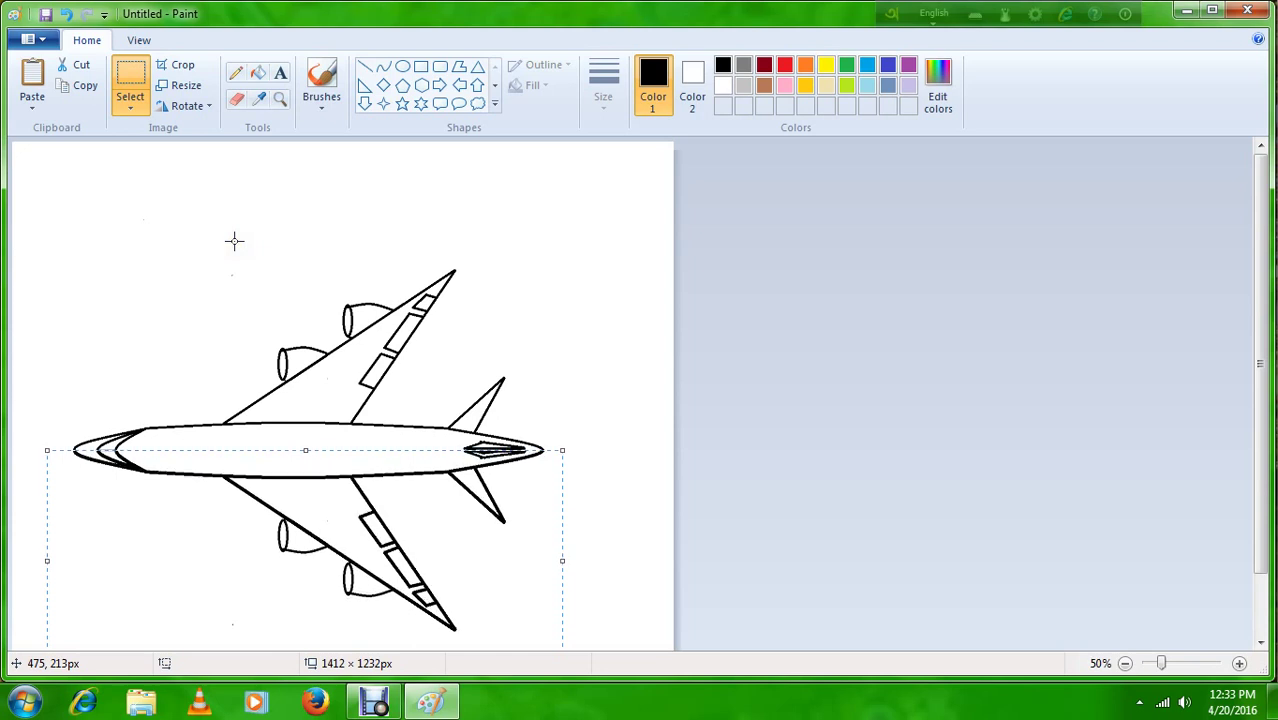
{"action": "key", "text": "Down"}
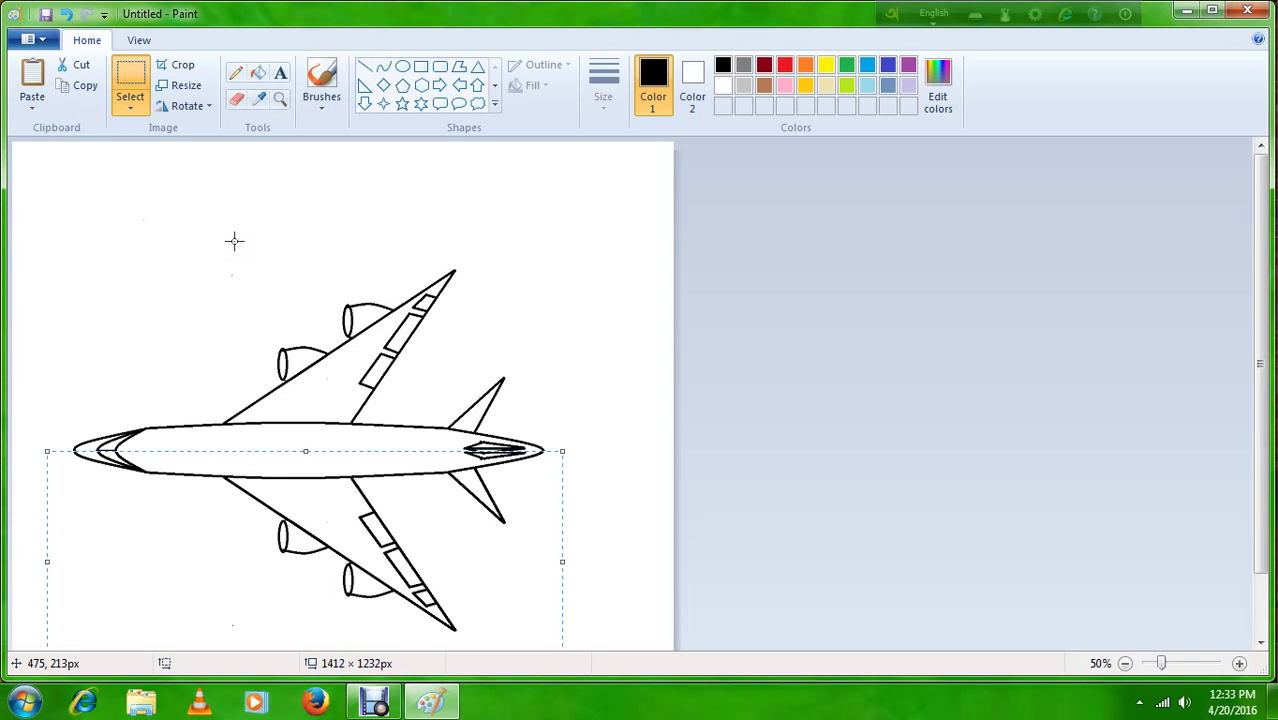
{"action": "left_click", "coordinate": [234, 240]}
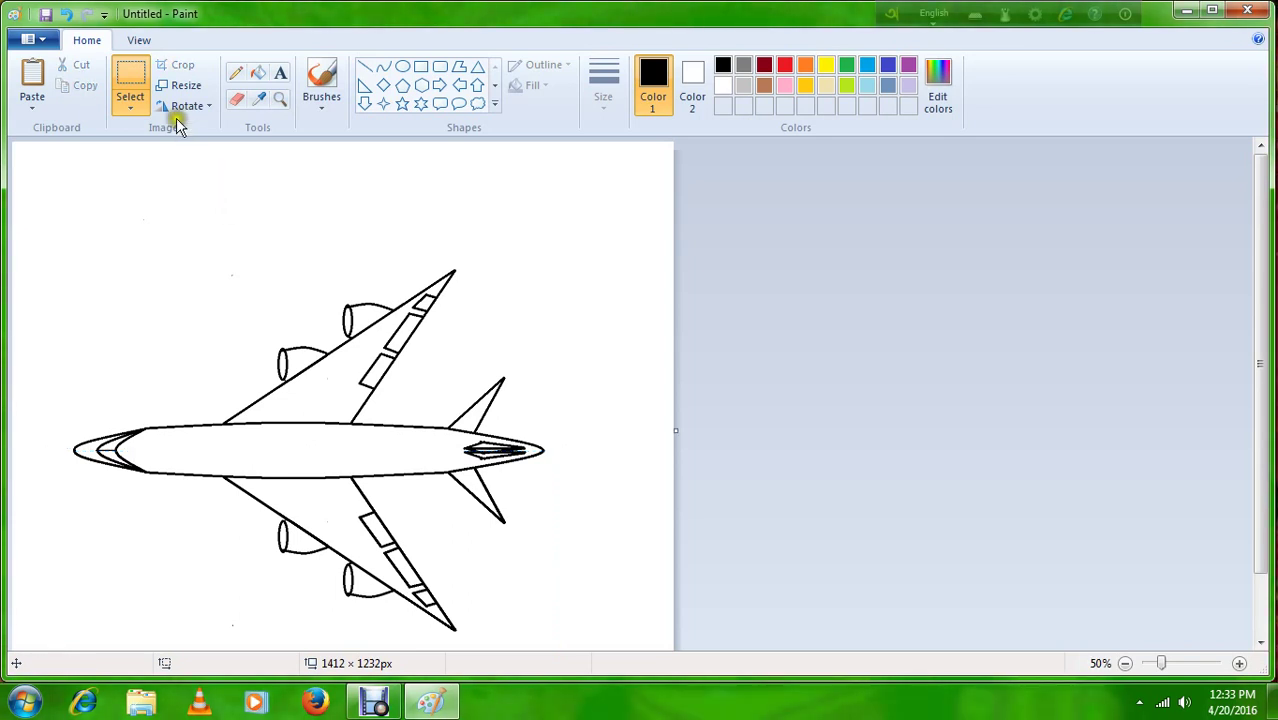
Erase the doubled fin shape inside the fuselage's tail end.
{"action": "left_click", "coordinate": [236, 98]}
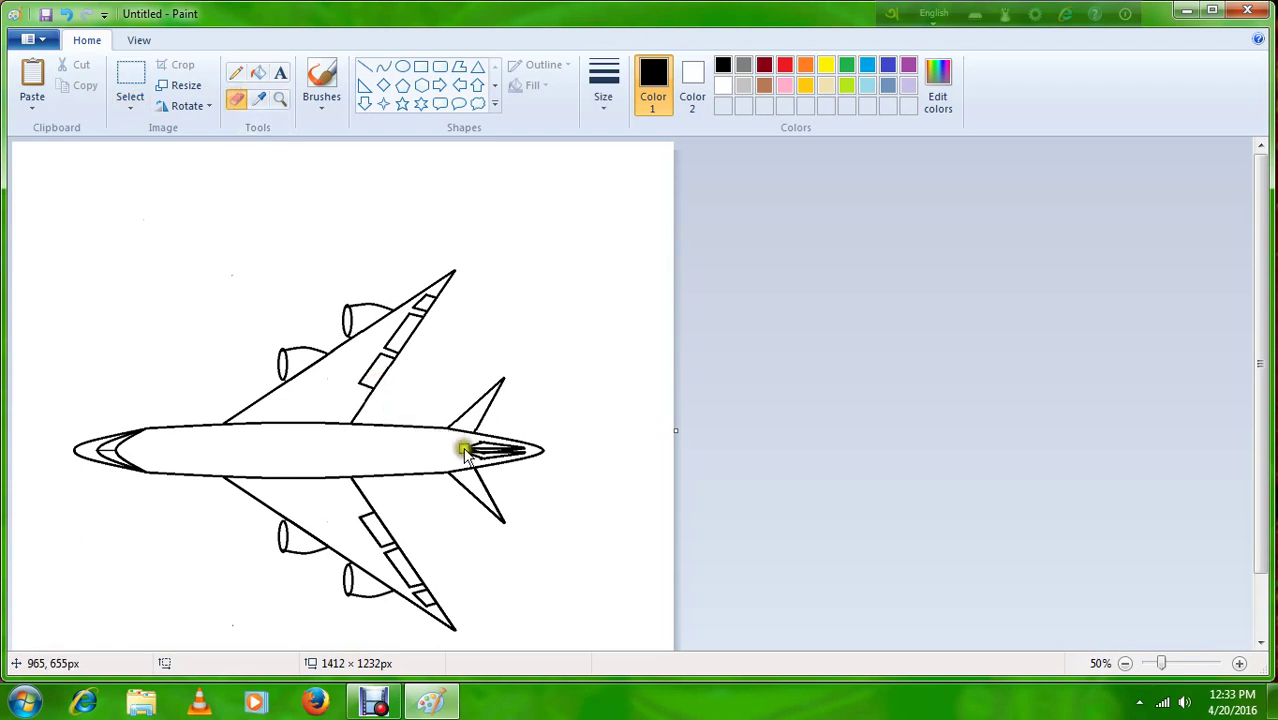
{"action": "mouse_move", "coordinate": [465, 452]}
{"action": "left_mouse_down"}
{"action": "mouse_move", "coordinate": [522, 450]}
{"action": "mouse_move", "coordinate": [500, 455]}
{"action": "left_mouse_up"}
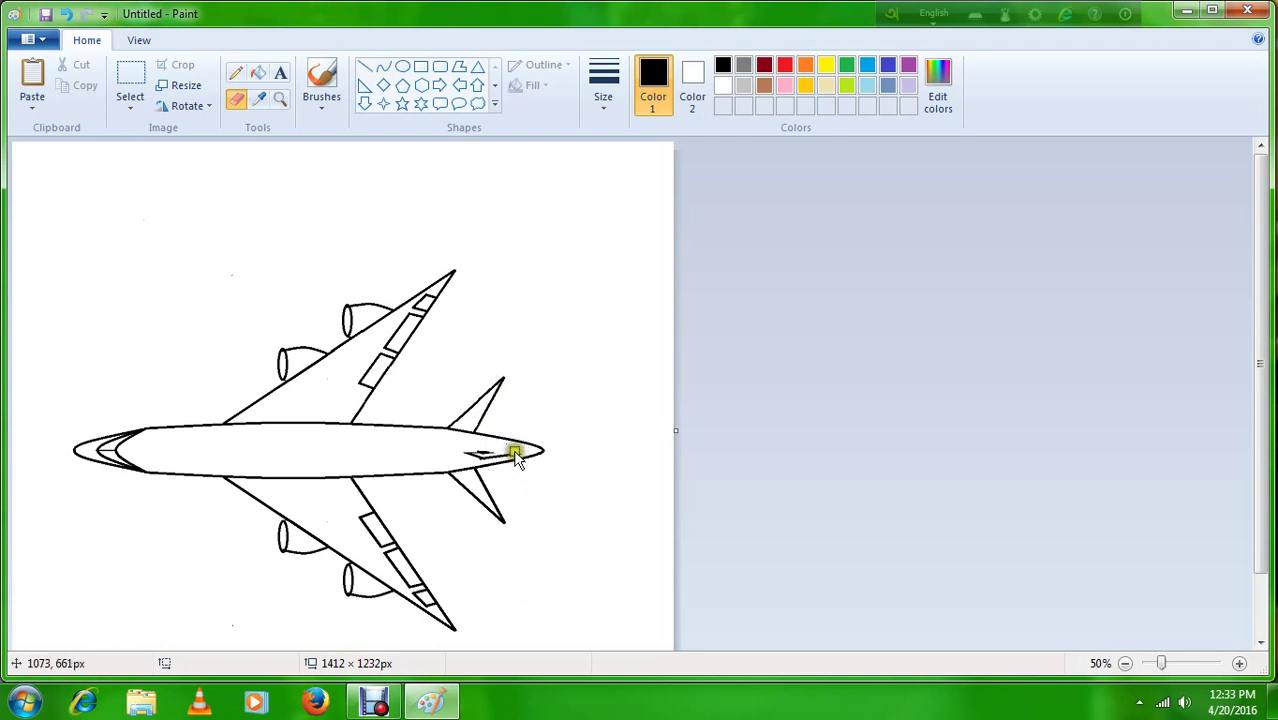
{"action": "mouse_move", "coordinate": [519, 455]}
{"action": "left_mouse_down"}
{"action": "mouse_move", "coordinate": [471, 460]}
{"action": "mouse_move", "coordinate": [482, 464]}
{"action": "left_mouse_up"}
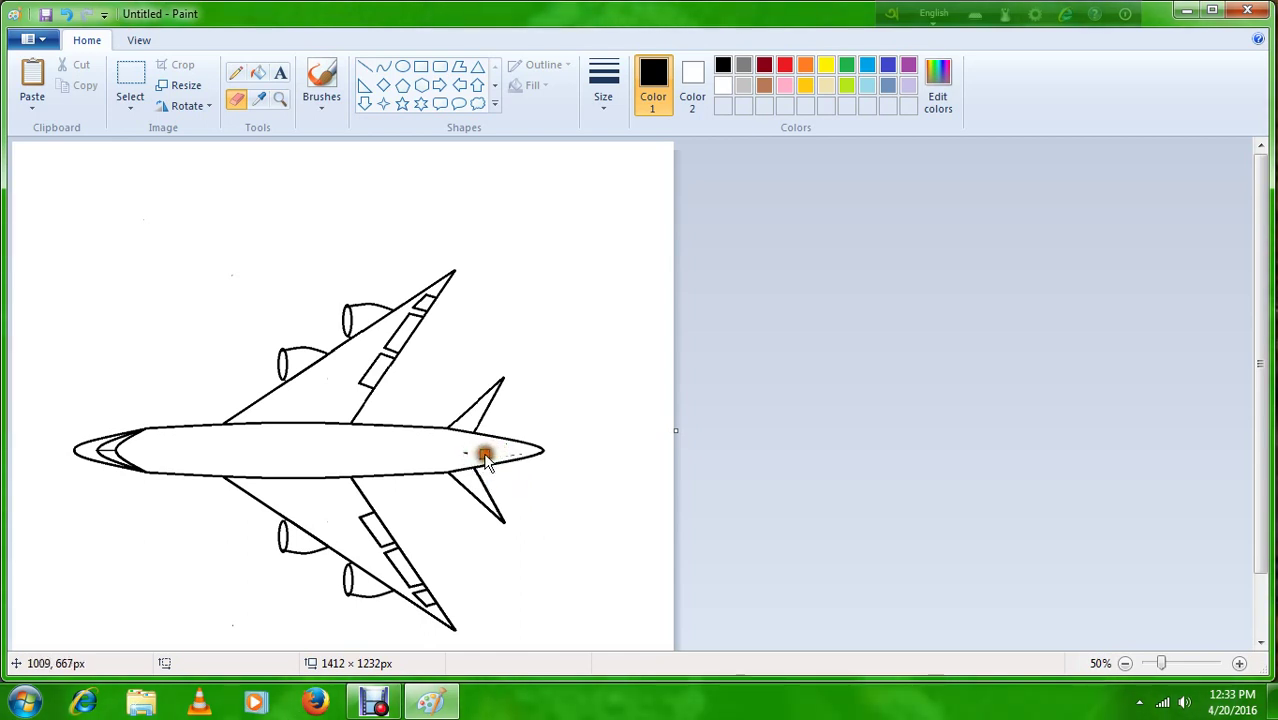
{"action": "mouse_move", "coordinate": [484, 457]}
{"action": "left_mouse_down"}
{"action": "mouse_move", "coordinate": [466, 452]}
{"action": "mouse_move", "coordinate": [508, 451]}
{"action": "left_mouse_up"}
{"action": "left_click", "coordinate": [506, 450]}
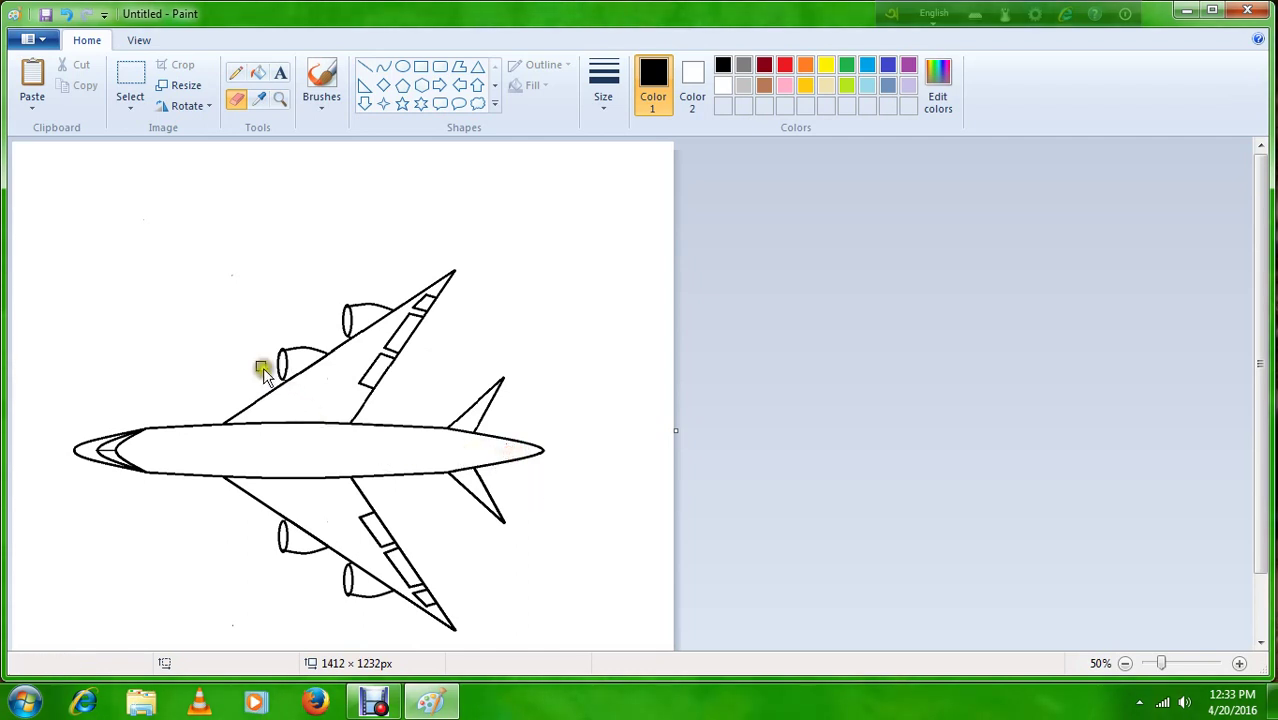
Try to draw a narrow pointed fin from straight lines inside the fuselage's tail end.
{"action": "scroll", "coordinate": [220, 385], "scroll_direction": "down", "scroll_amount": 2}
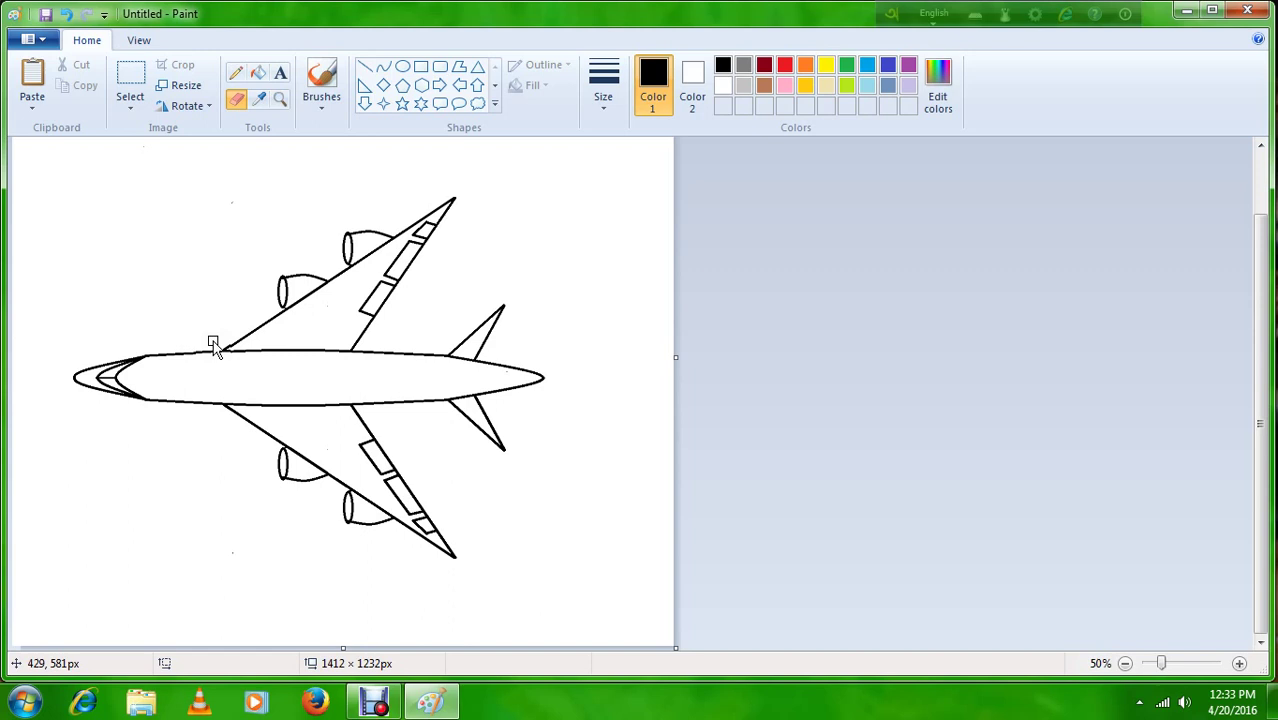
{"action": "left_click", "coordinate": [364, 66]}
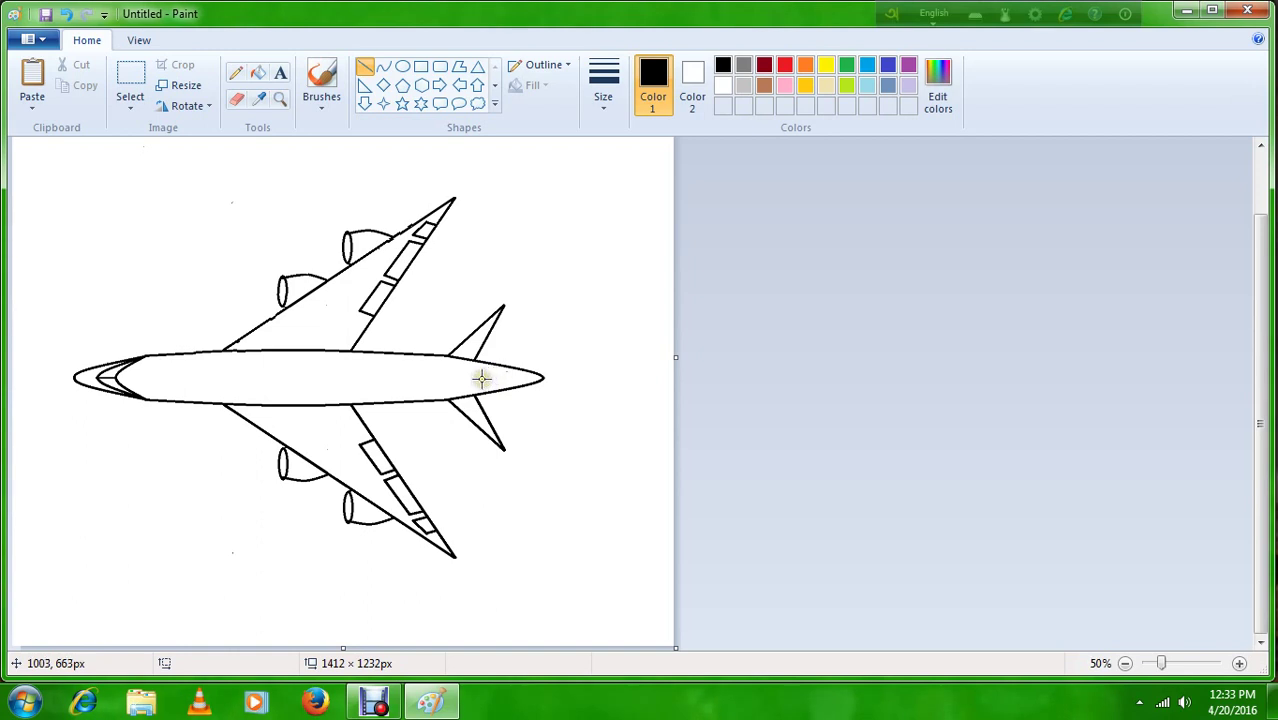
{"action": "mouse_move", "coordinate": [481, 378]}
{"action": "left_mouse_down"}
{"action": "mouse_move", "coordinate": [537, 378]}
{"action": "mouse_move", "coordinate": [501, 372]}
{"action": "left_mouse_up"}
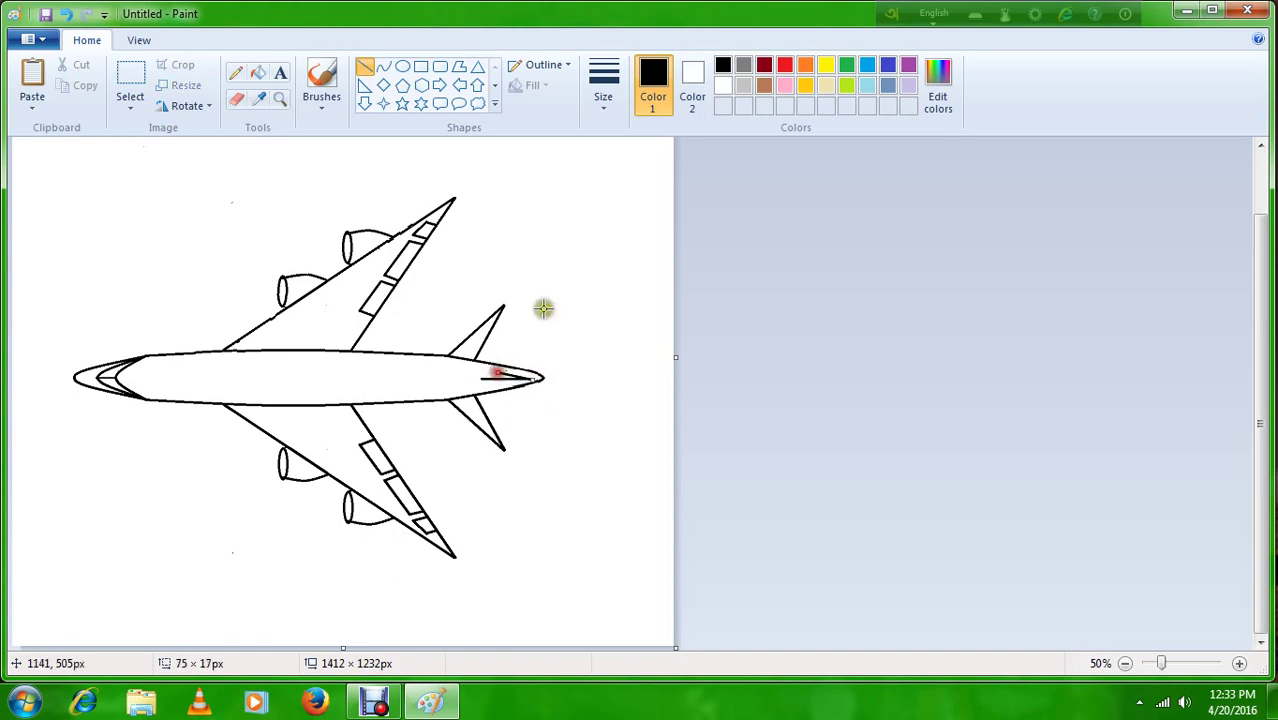
{"action": "left_click", "coordinate": [562, 271]}
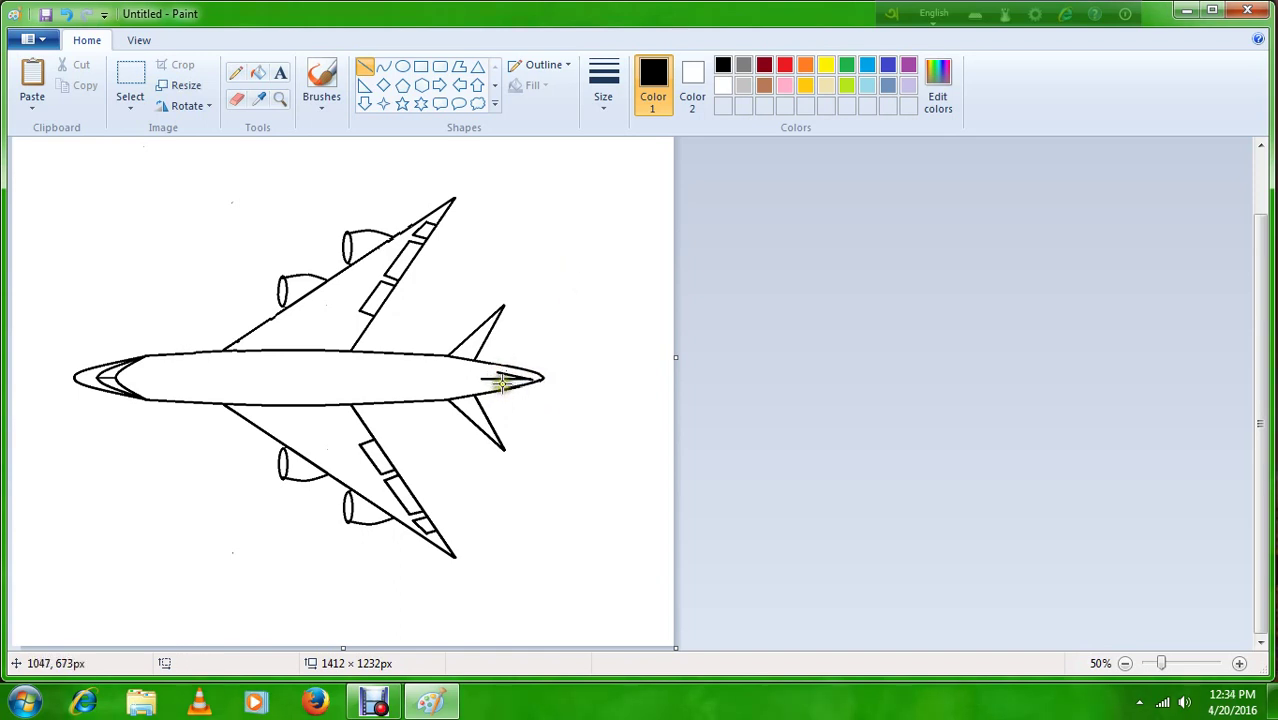
{"action": "mouse_move", "coordinate": [502, 382]}
{"action": "left_mouse_down"}
{"action": "mouse_move", "coordinate": [535, 376]}
{"action": "mouse_move", "coordinate": [522, 397]}
{"action": "mouse_move", "coordinate": [499, 384]}
{"action": "left_mouse_up"}
{"action": "left_click", "coordinate": [542, 277]}
{"action": "left_click", "coordinate": [564, 306]}
{"action": "left_click", "coordinate": [591, 299]}
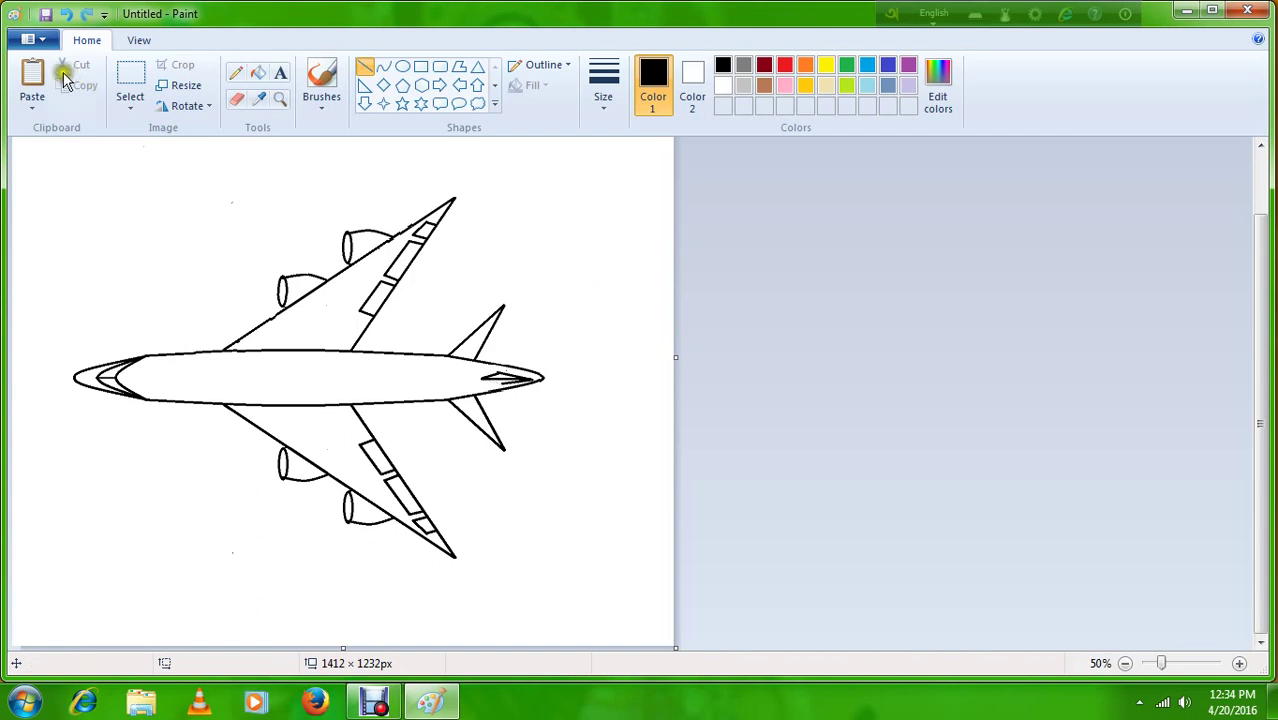
{"action": "left_click", "coordinate": [66, 15]}
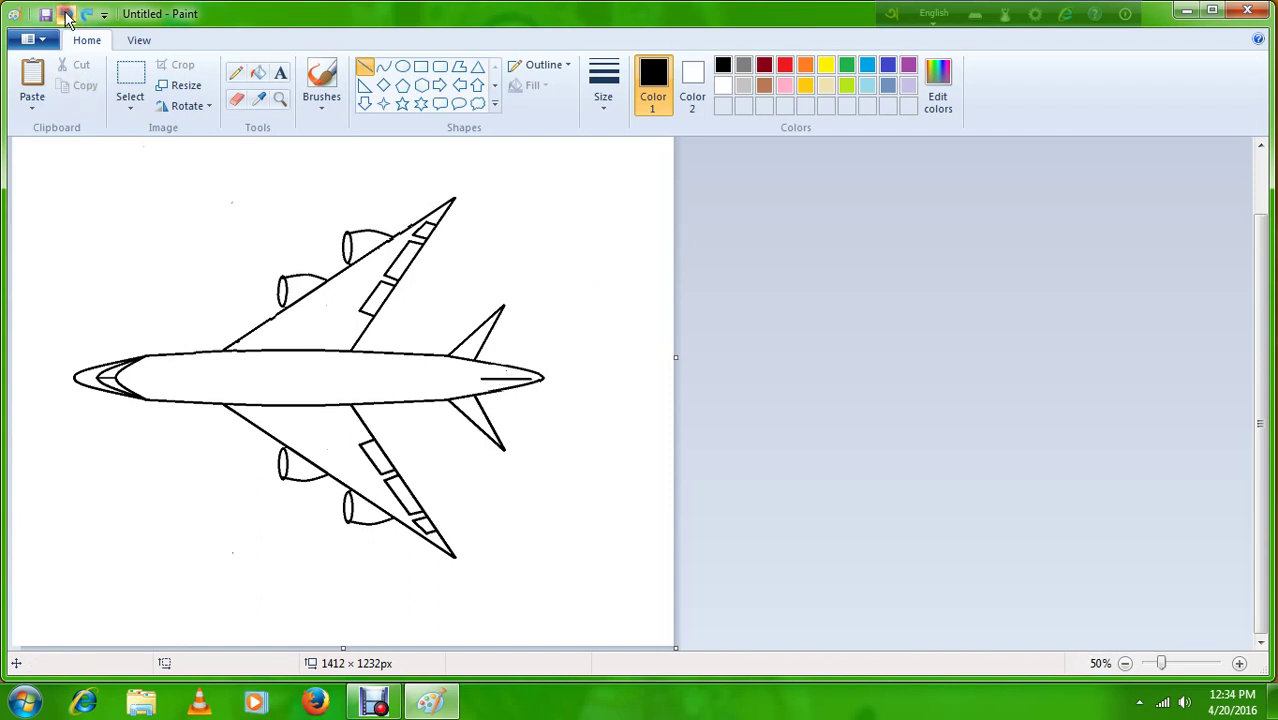
Draw a horizontal line about 189 px long on the centreline from inside the tail past its tip, and erase the stray dot above it.
{"action": "left_click", "coordinate": [498, 377]}
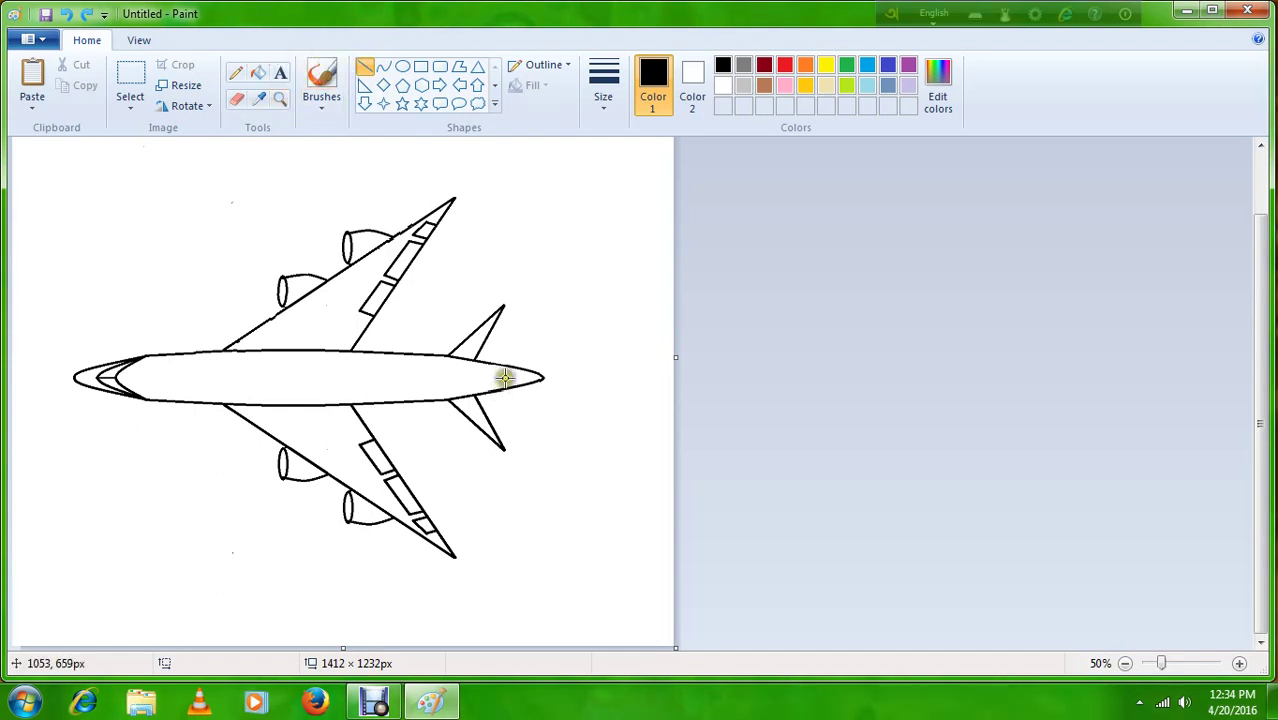
{"action": "left_click_drag", "start_coordinate": [498, 377], "coordinate": [586, 377]}
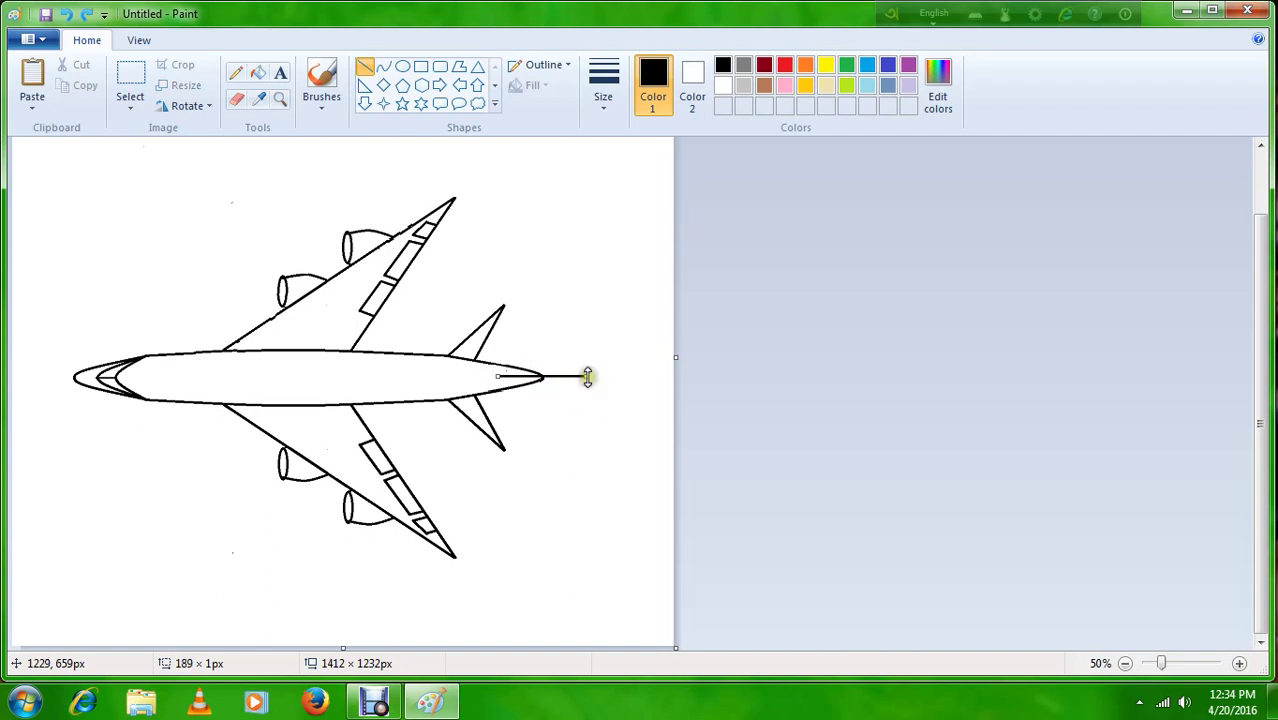
{"action": "left_click", "coordinate": [548, 360]}
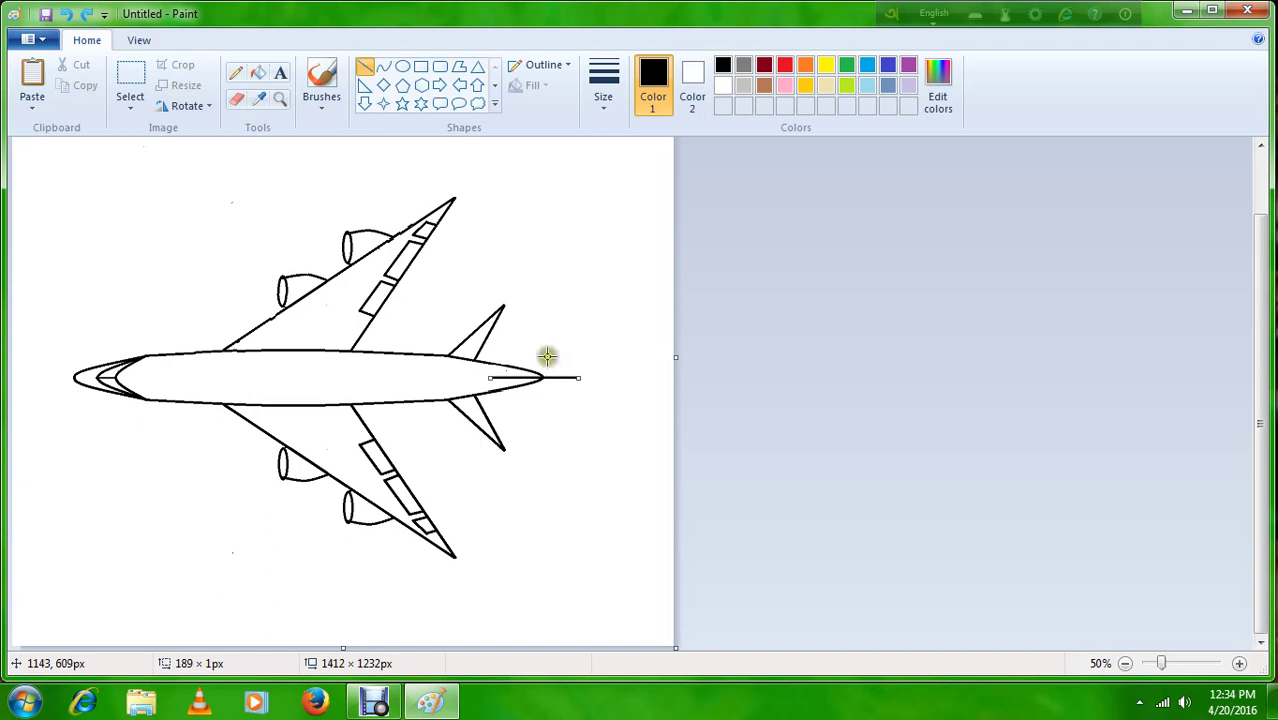
{"action": "left_click", "coordinate": [571, 270]}
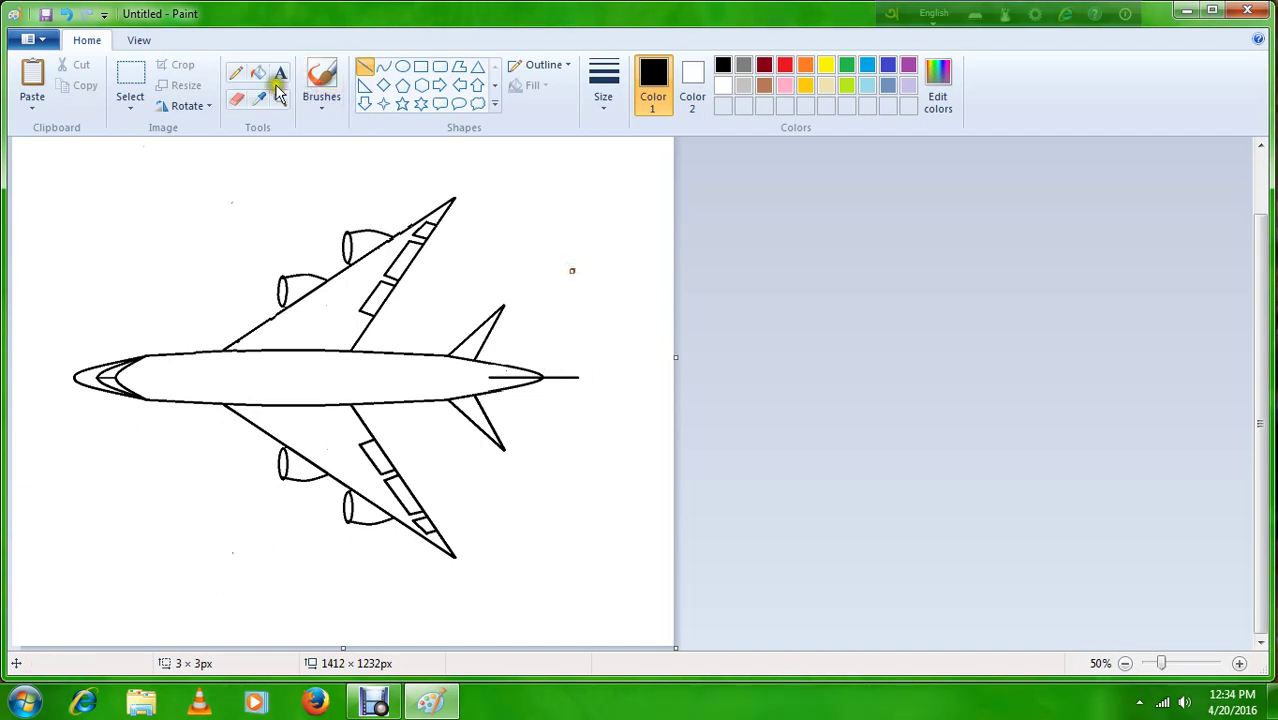
{"action": "left_click", "coordinate": [236, 98]}
{"action": "left_click", "coordinate": [588, 292]}
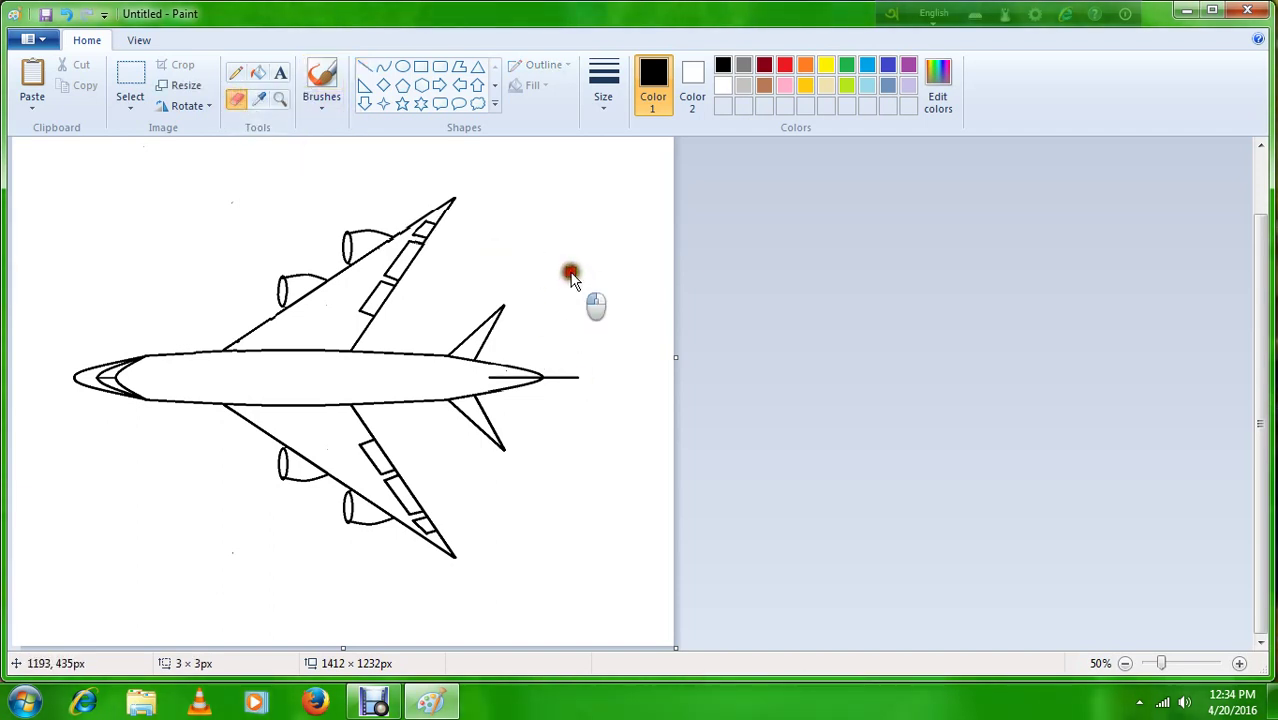
Draw straight lines from both ends of the tail centreline to points above and below it, forming a narrow pointed fin.
{"action": "left_click", "coordinate": [365, 66]}
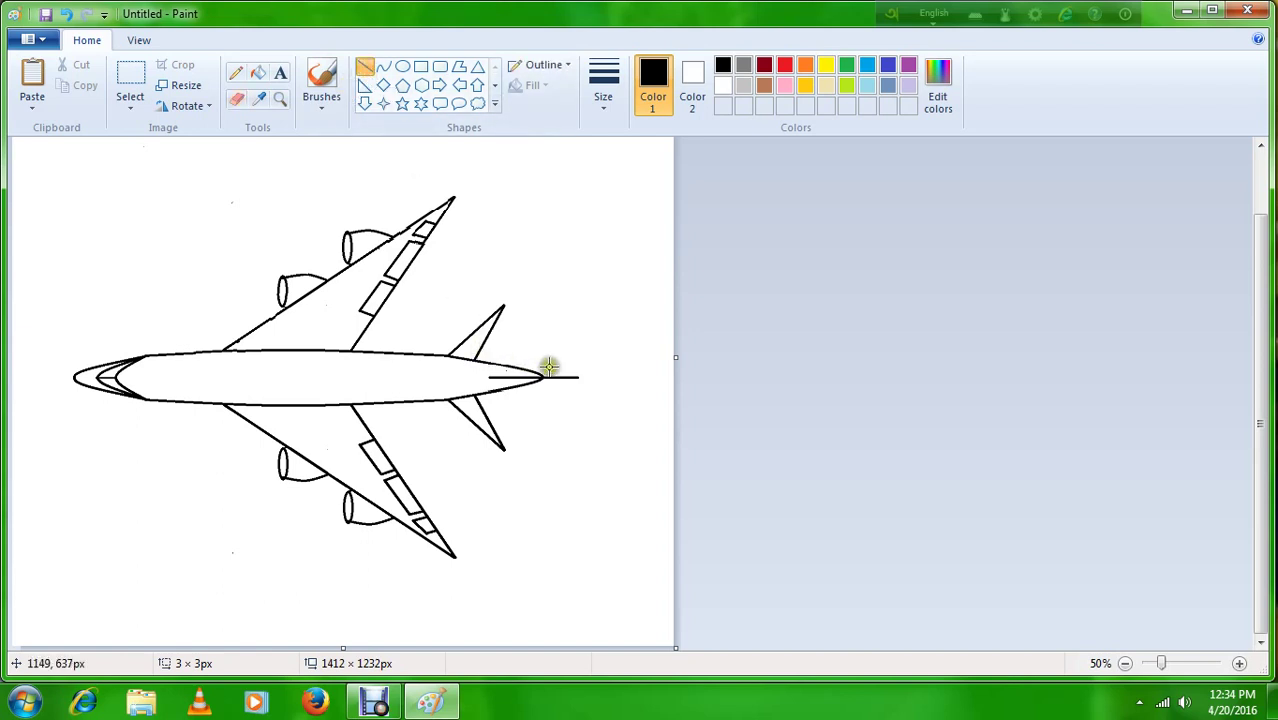
{"action": "mouse_move", "coordinate": [576, 376]}
{"action": "left_mouse_down"}
{"action": "mouse_move", "coordinate": [525, 366]}
{"action": "mouse_move", "coordinate": [512, 381]}
{"action": "mouse_move", "coordinate": [577, 377]}
{"action": "left_mouse_up"}
{"action": "left_click", "coordinate": [542, 291]}
{"action": "left_click", "coordinate": [565, 311]}
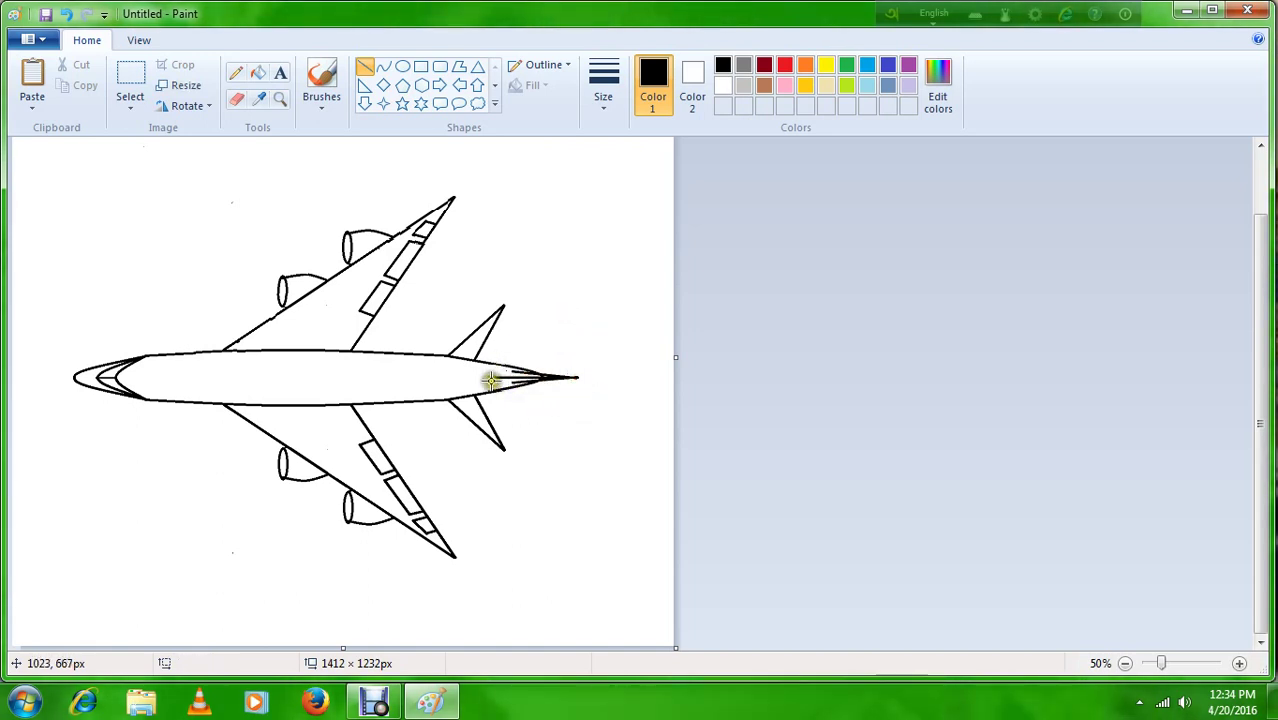
{"action": "left_click_drag", "start_coordinate": [488, 377], "coordinate": [517, 385]}
{"action": "left_click", "coordinate": [554, 311]}
{"action": "left_click", "coordinate": [556, 298]}
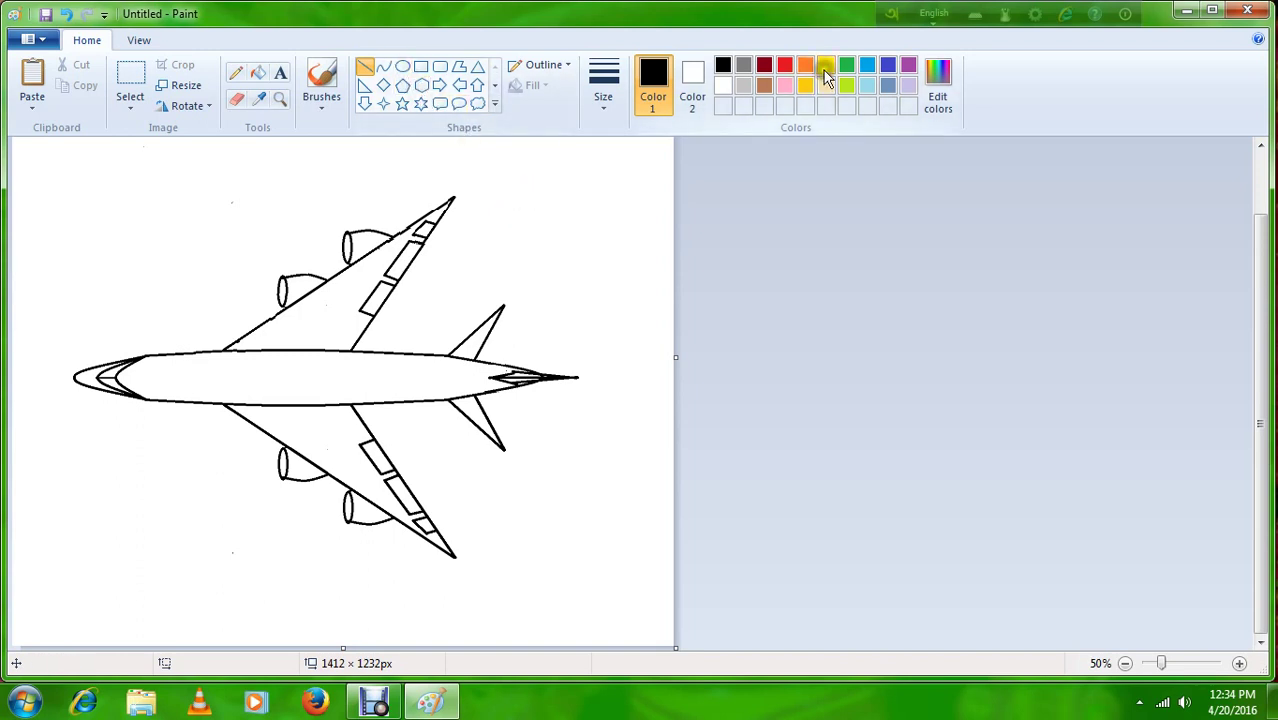
Fill both tailplanes and the nose with bright blue, and the cockpit windows with dark gray.
{"action": "left_click", "coordinate": [867, 66]}
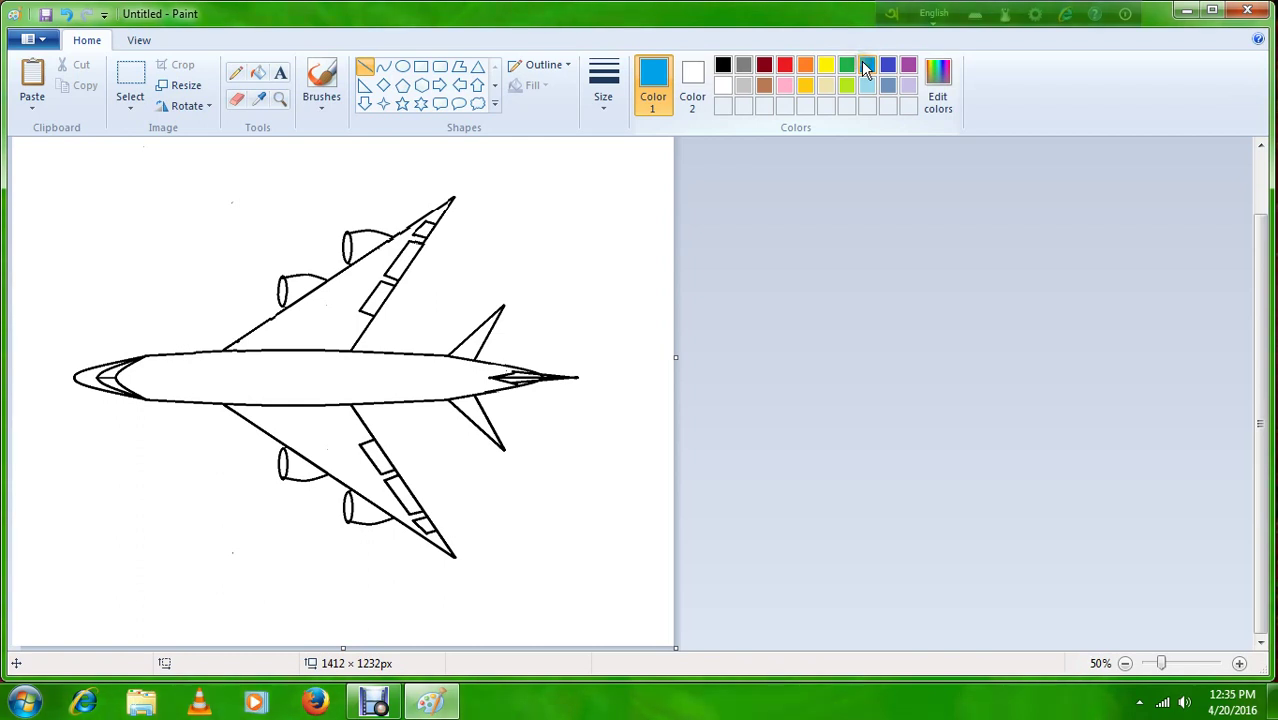
{"action": "left_click", "coordinate": [258, 73]}
{"action": "left_click", "coordinate": [468, 338]}
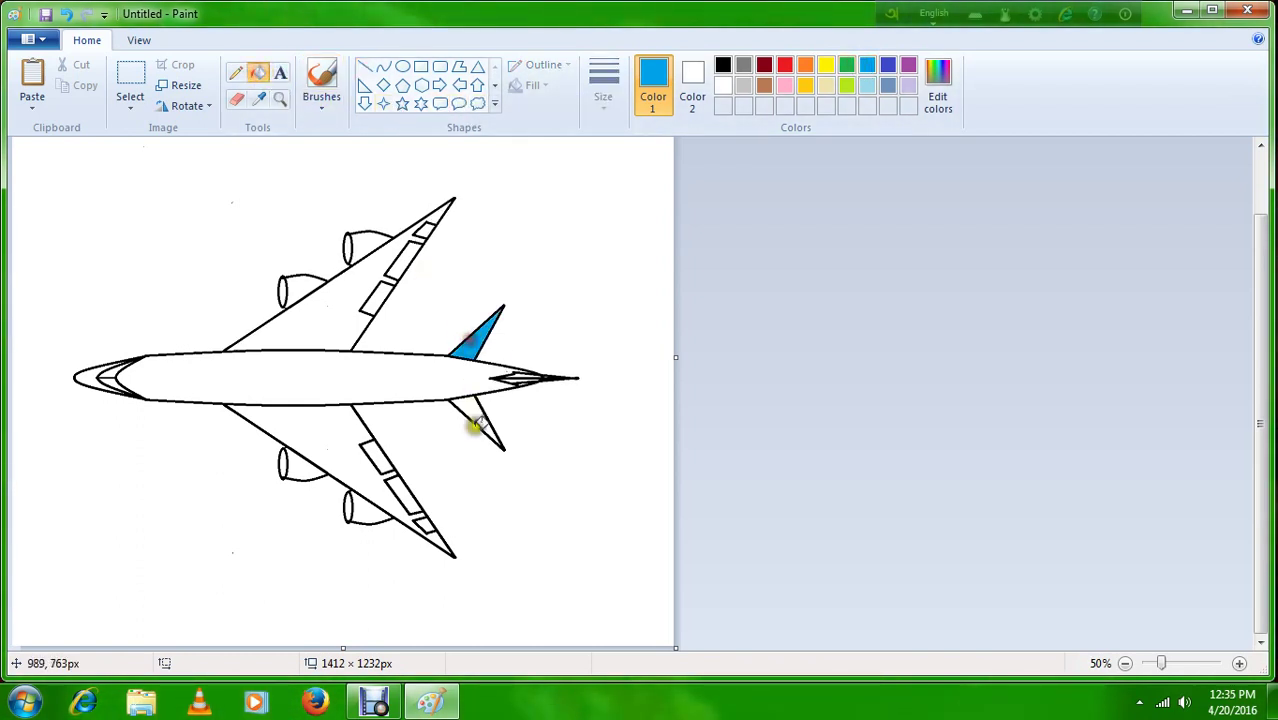
{"action": "left_click", "coordinate": [479, 413]}
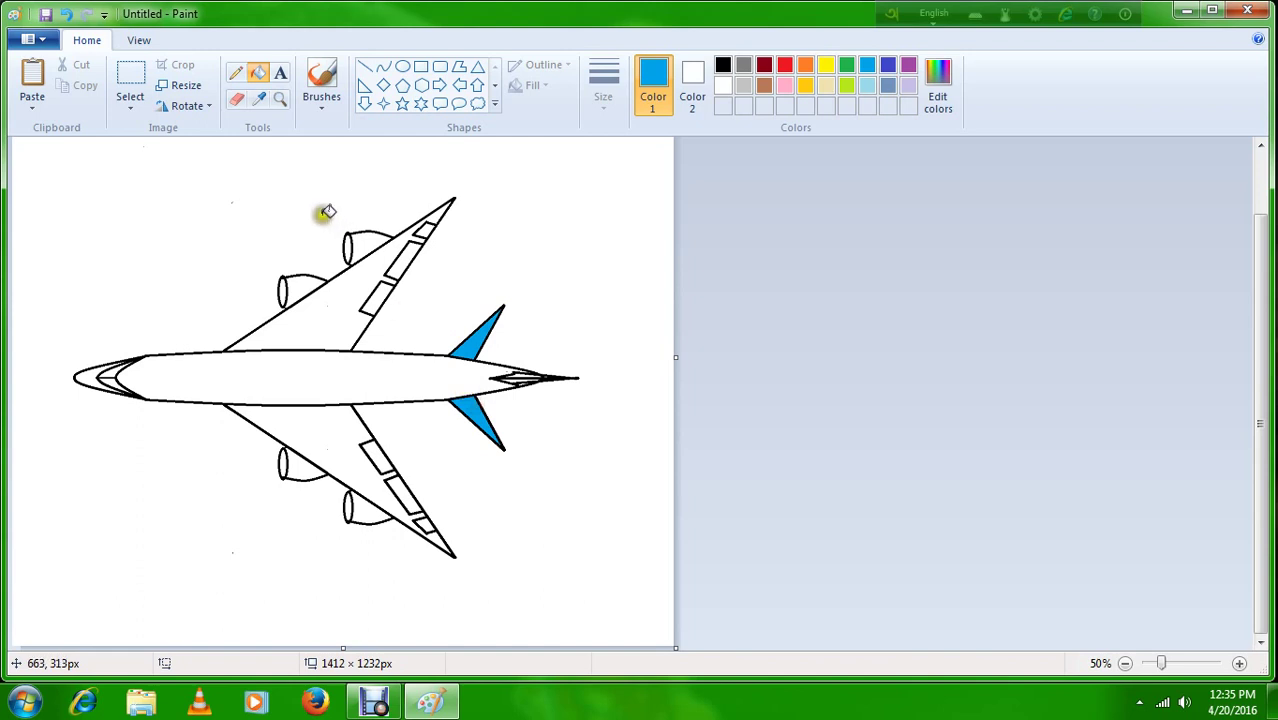
{"action": "left_click", "coordinate": [87, 376]}
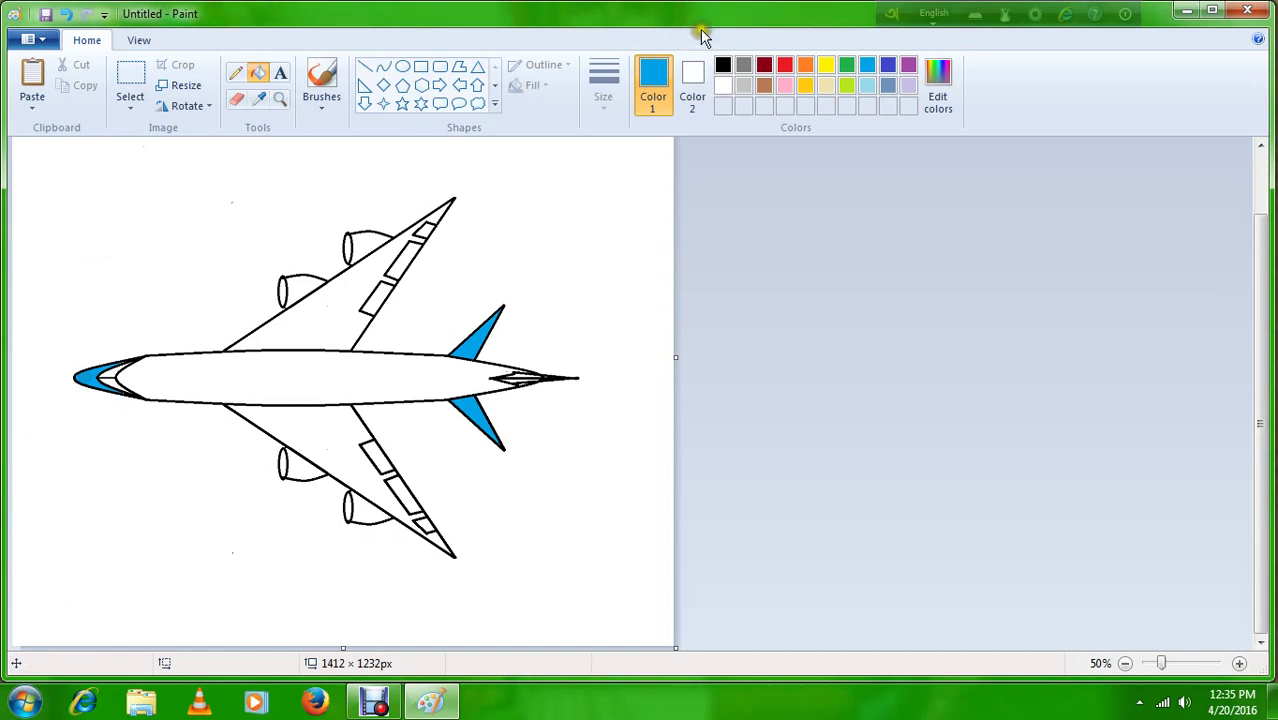
{"action": "left_click", "coordinate": [743, 65]}
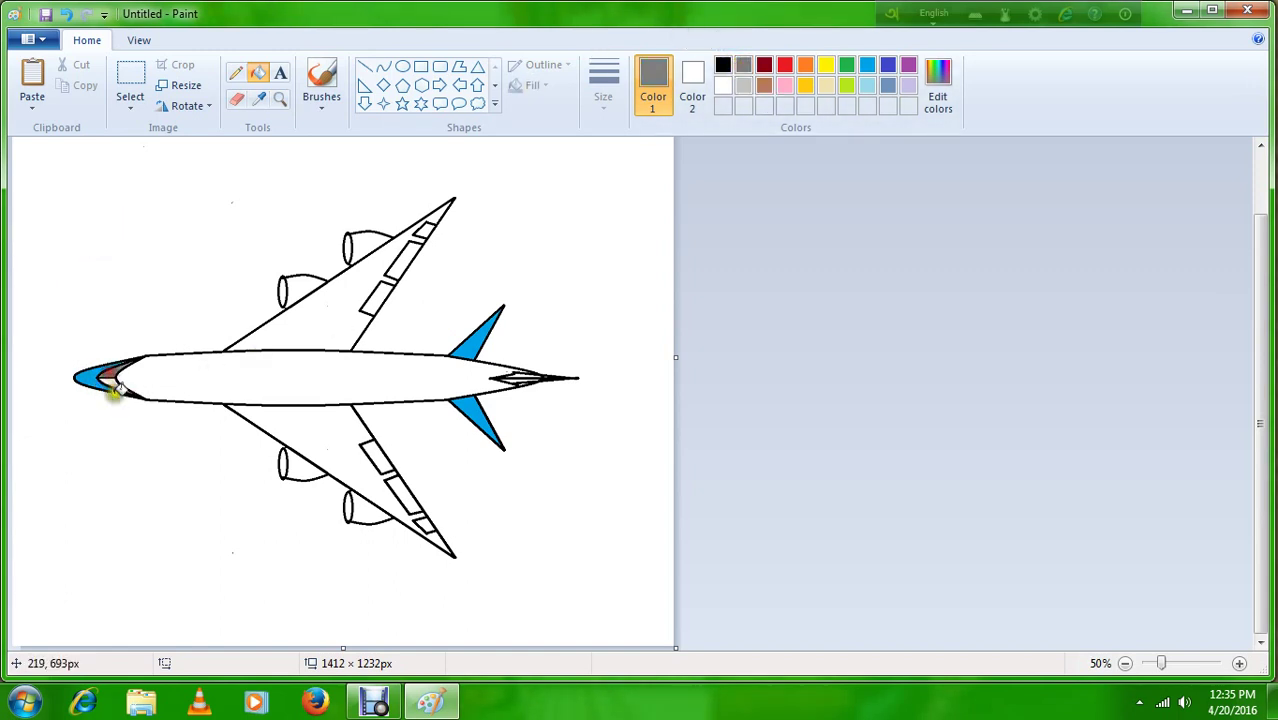
{"action": "left_click", "coordinate": [110, 379]}
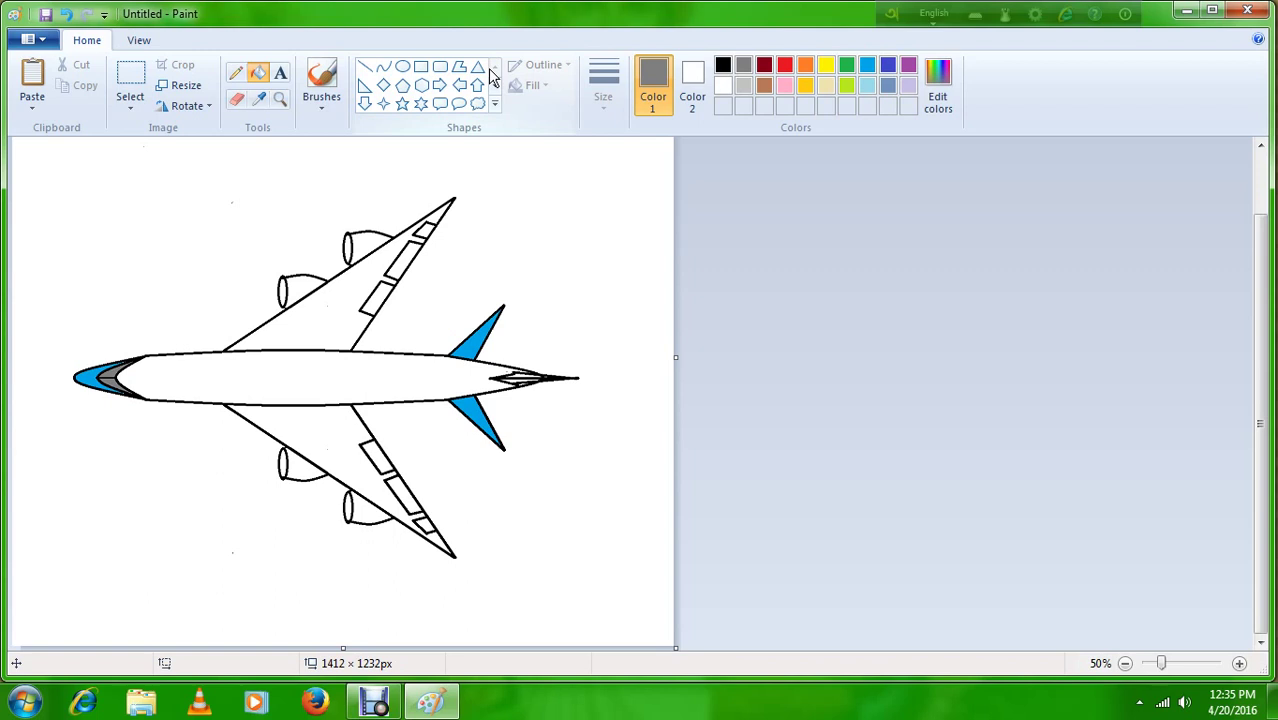
Try to draw a light blue curve across the front of the fuselage, bowed towards the nose, and undo it.
{"action": "left_click", "coordinate": [385, 71]}
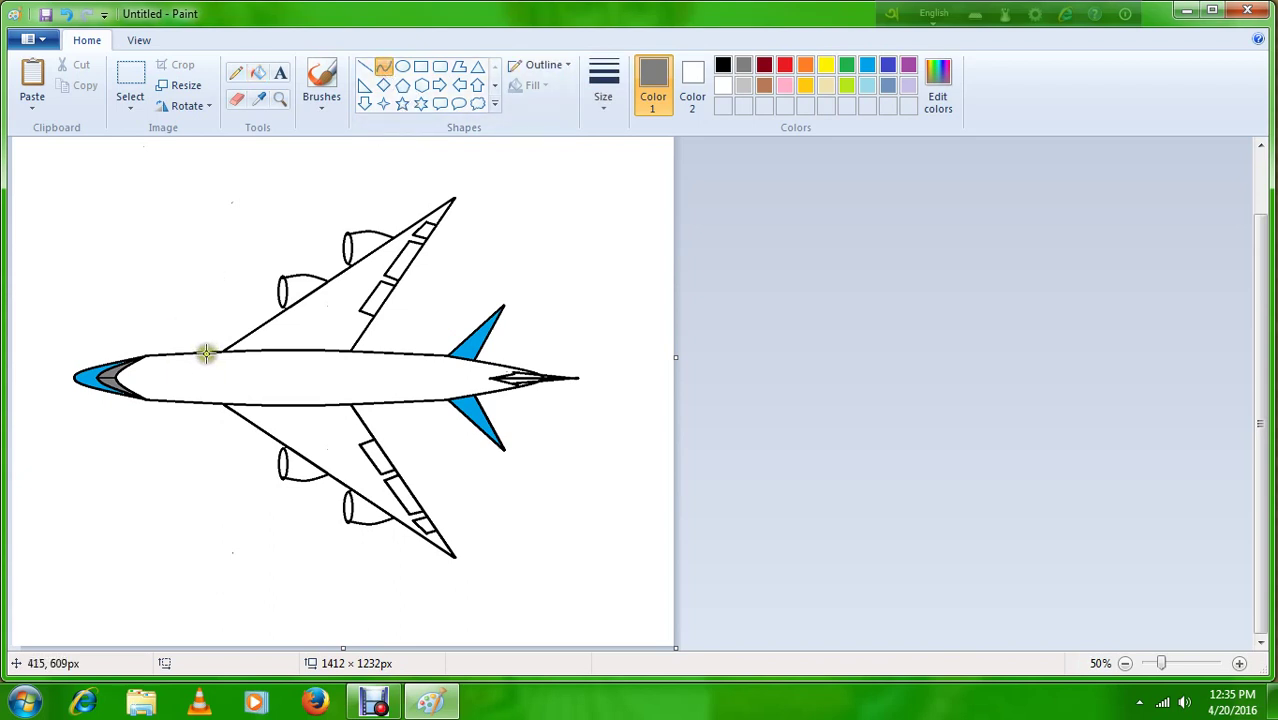
{"action": "left_click_drag", "start_coordinate": [205, 352], "coordinate": [203, 400]}
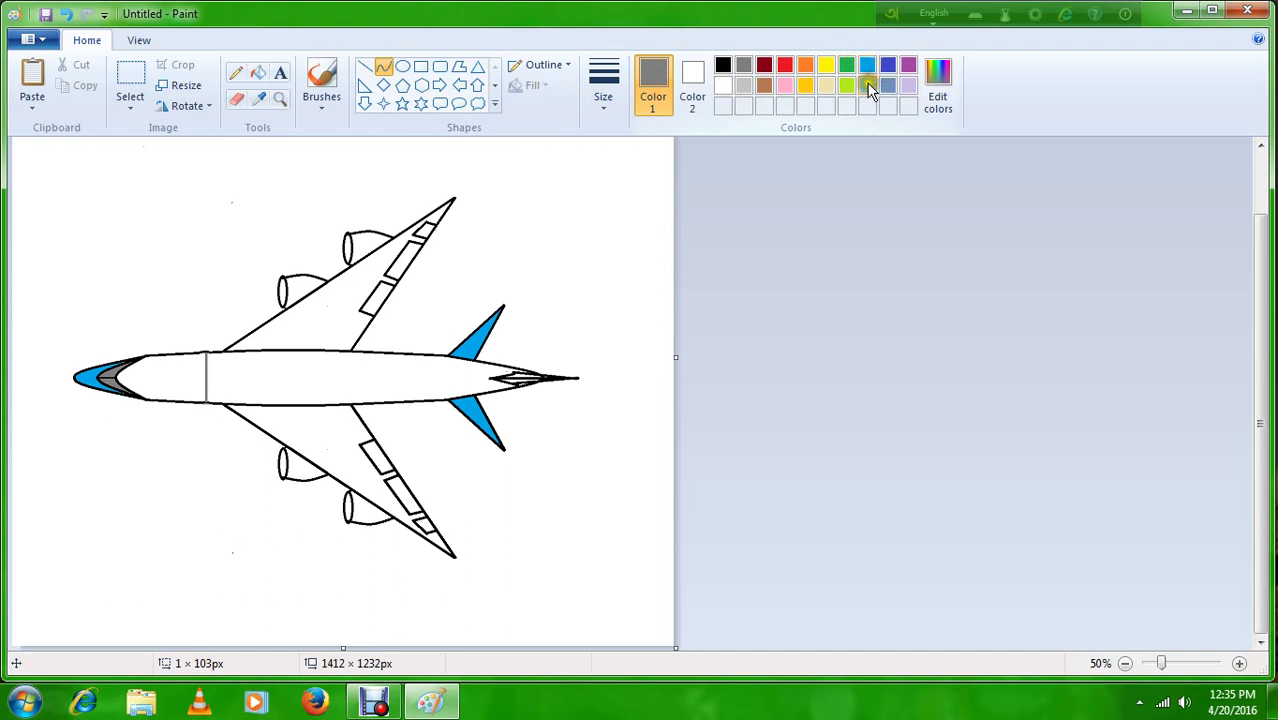
{"action": "left_click", "coordinate": [868, 86]}
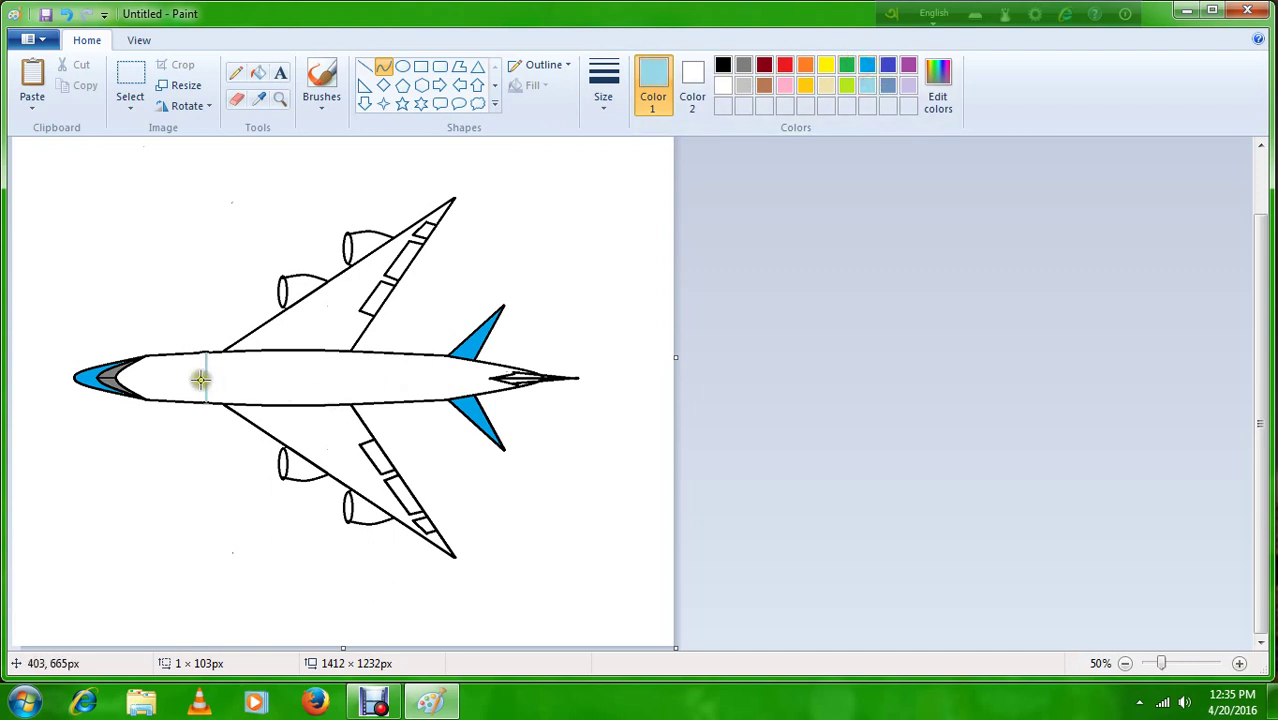
{"action": "left_click_drag", "start_coordinate": [200, 378], "coordinate": [148, 371]}
{"action": "left_click", "coordinate": [159, 372]}
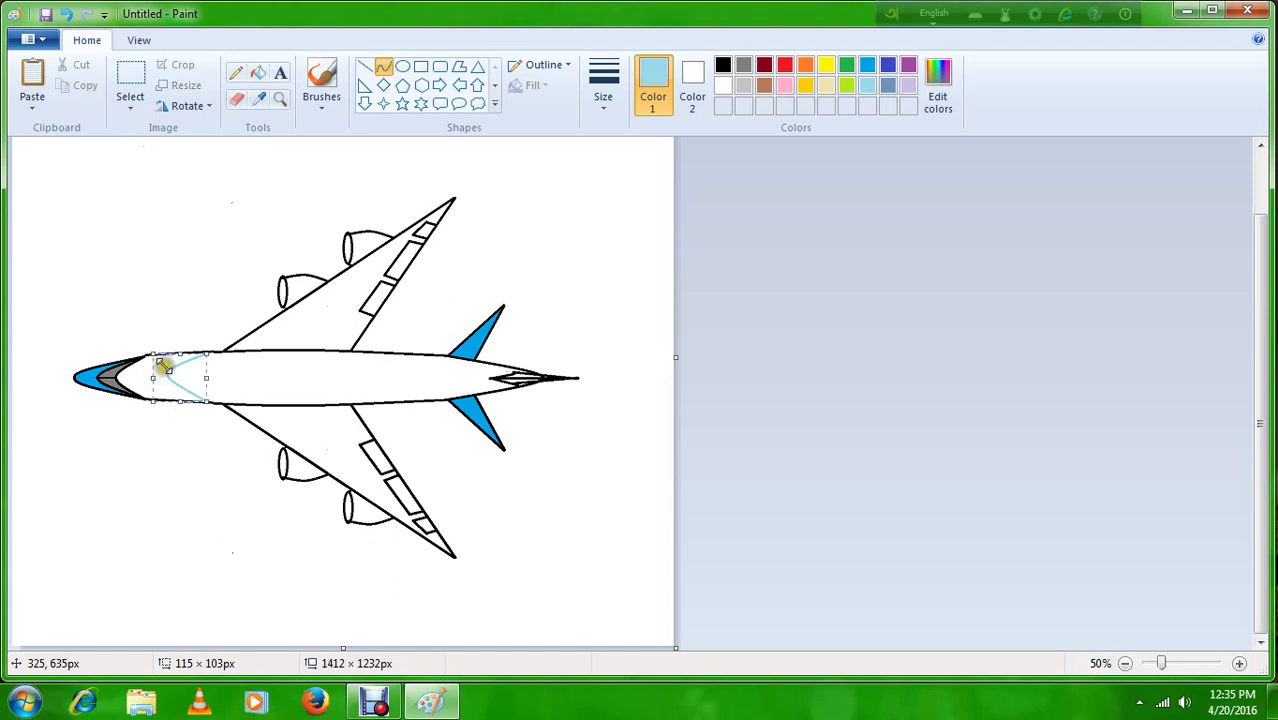
{"action": "key", "text": "ctrl+z"}
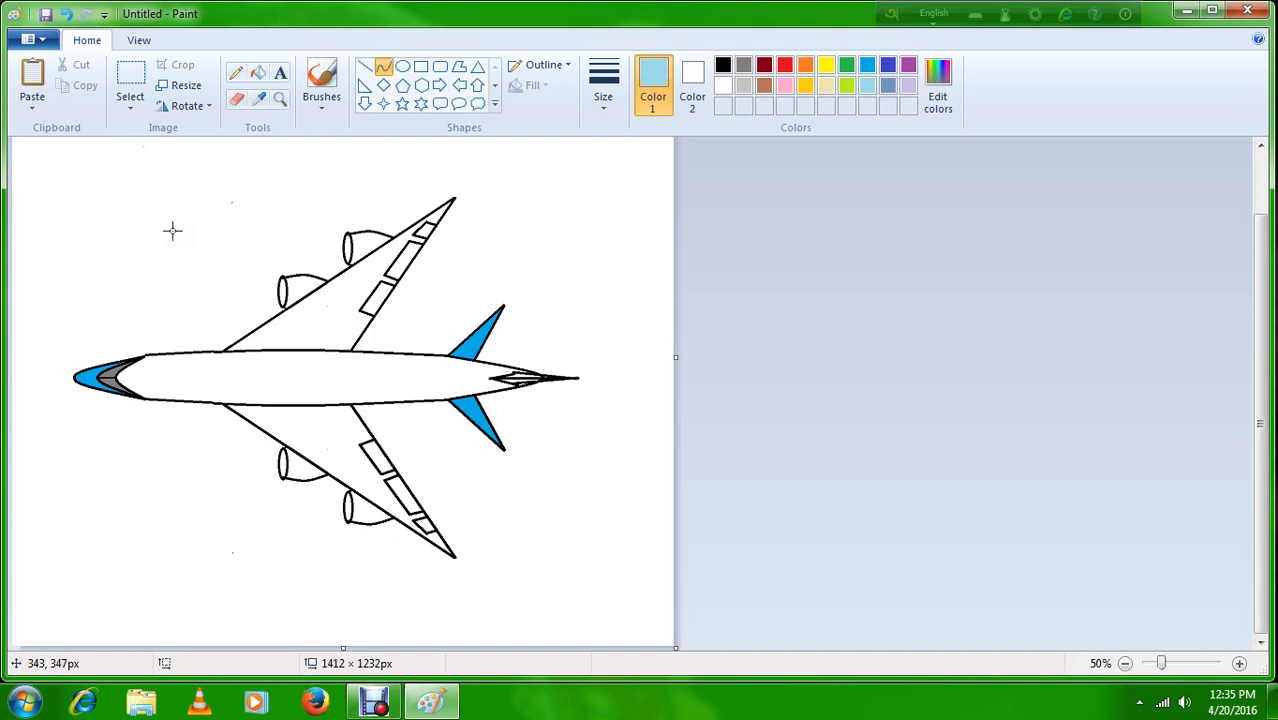
Fill the main areas of both wings with light blue, leaving out the flap panels and engines.
{"action": "left_click", "coordinate": [258, 73]}
{"action": "left_click", "coordinate": [335, 304]}
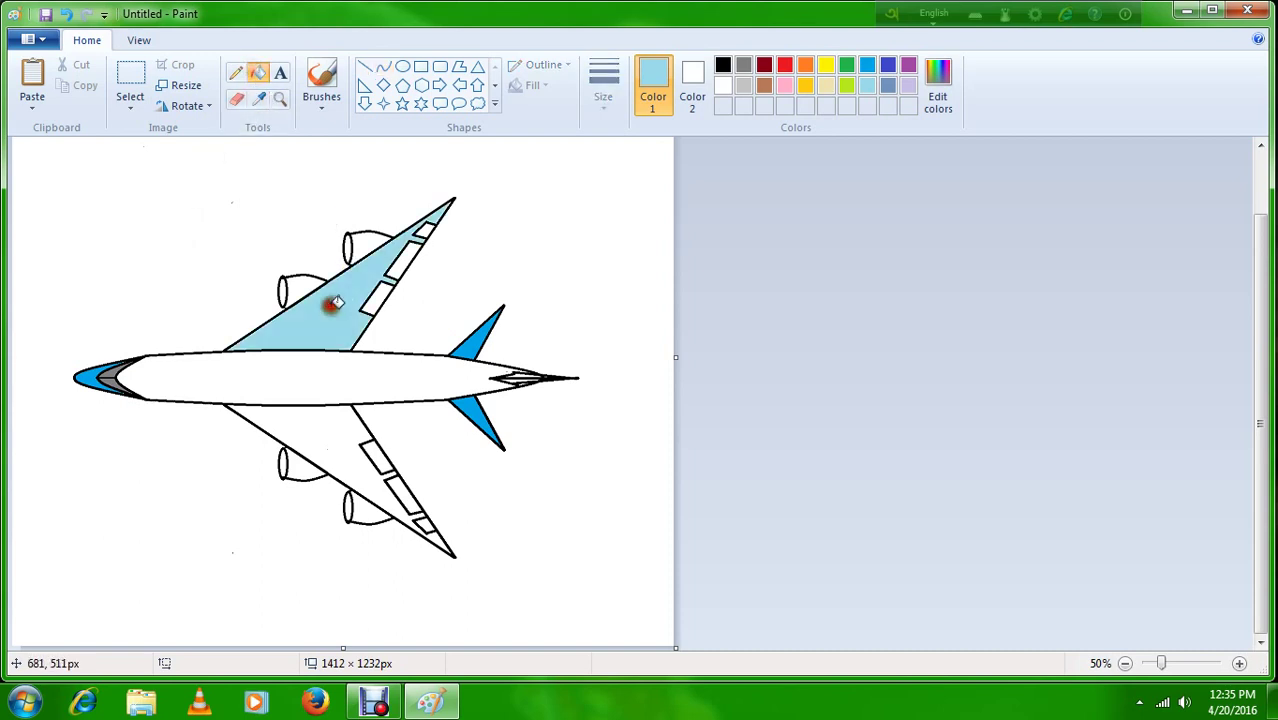
{"action": "left_click", "coordinate": [323, 448]}
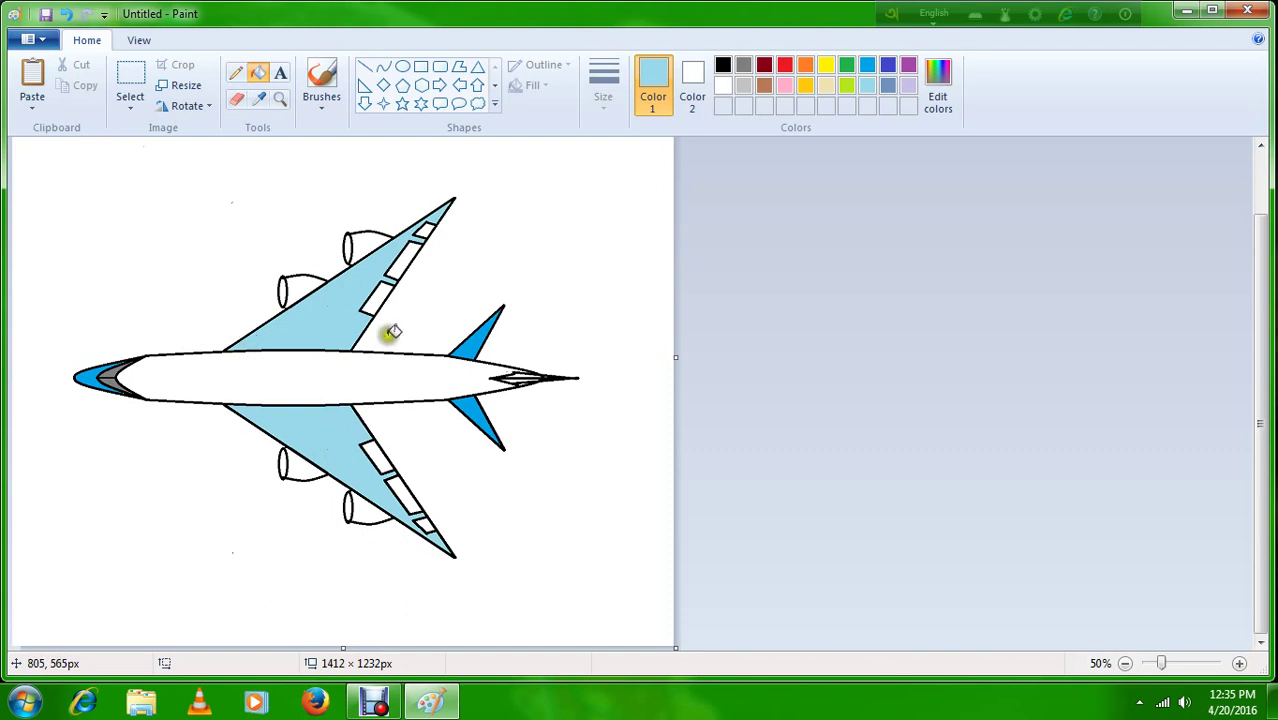
Fill the three flap panels along the trailing edge of each wing with the same light blue.
{"action": "left_click", "coordinate": [374, 298]}
{"action": "left_click", "coordinate": [403, 258]}
{"action": "left_click", "coordinate": [424, 230]}
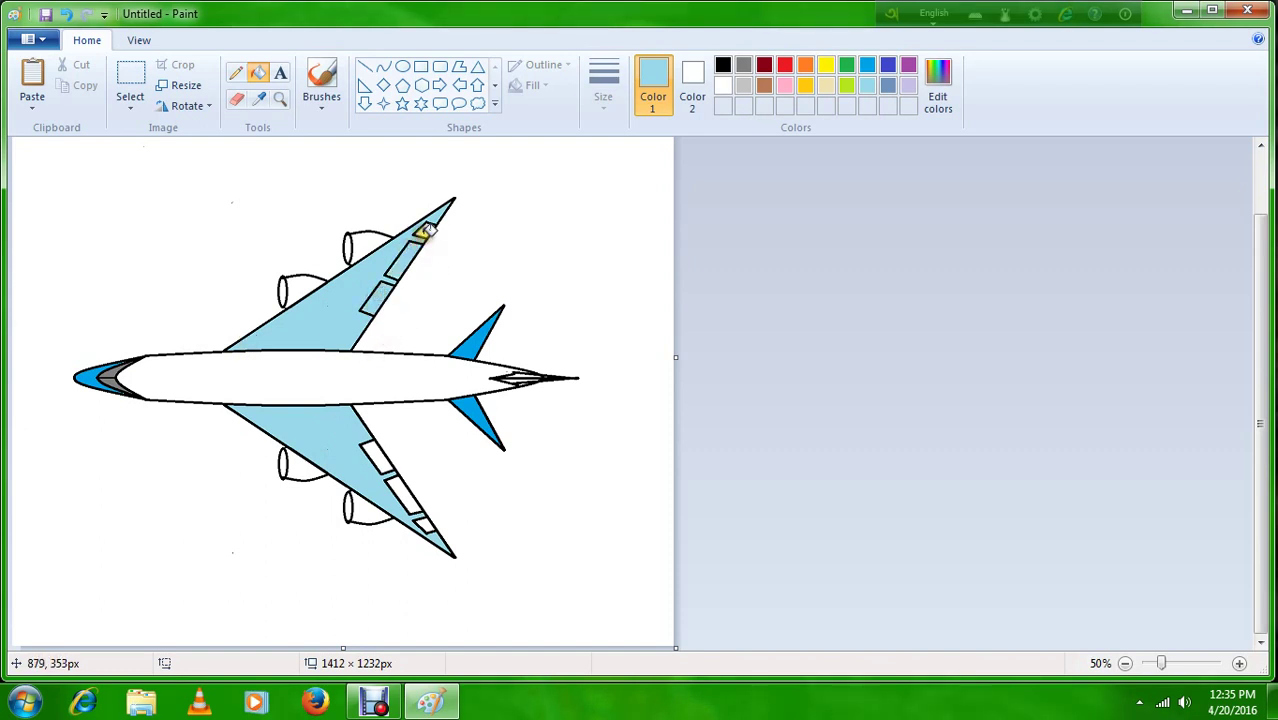
{"action": "left_click", "coordinate": [372, 452]}
{"action": "left_click", "coordinate": [399, 490]}
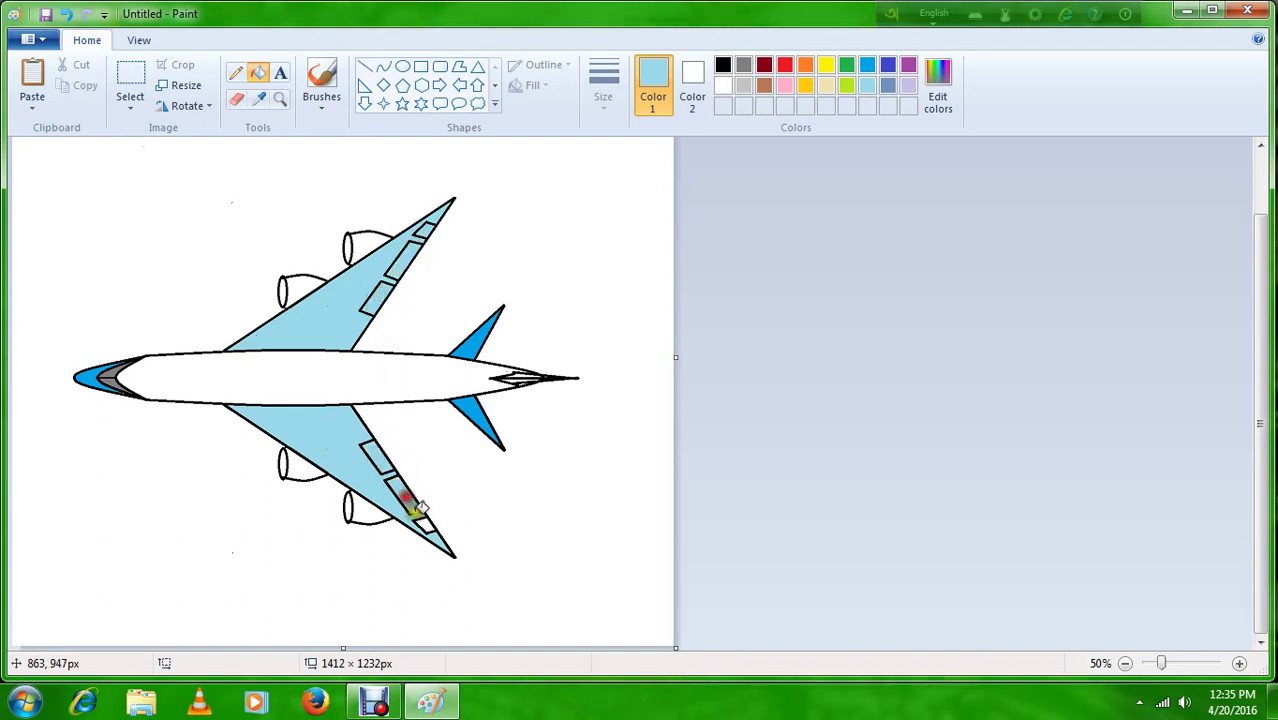
{"action": "left_click", "coordinate": [426, 524]}
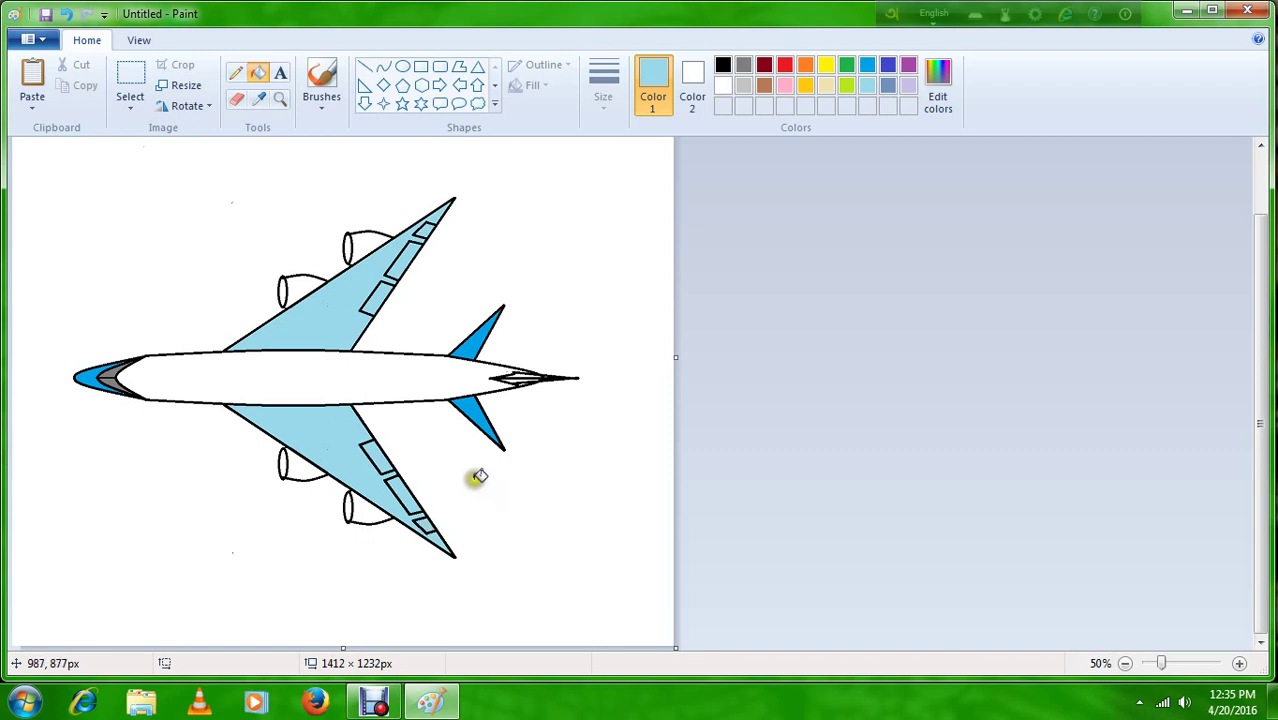